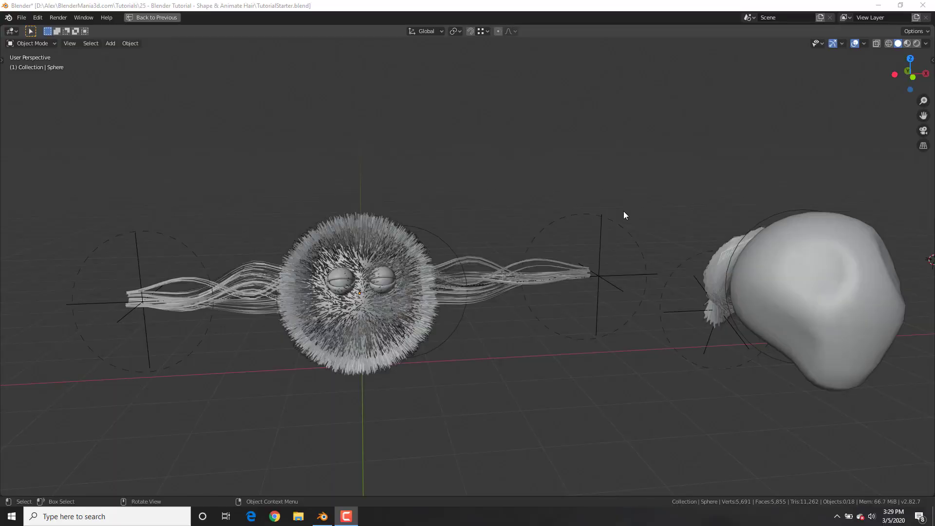
Test the old creature's arms by moving the right and left arm-tip empties, cancelling each
mouse_move(623, 214)
middle_down()
mouse_move(597, 234)
mouse_move(628, 226)
mouse_move(566, 246)
mouse_move(592, 259)
middle_up()
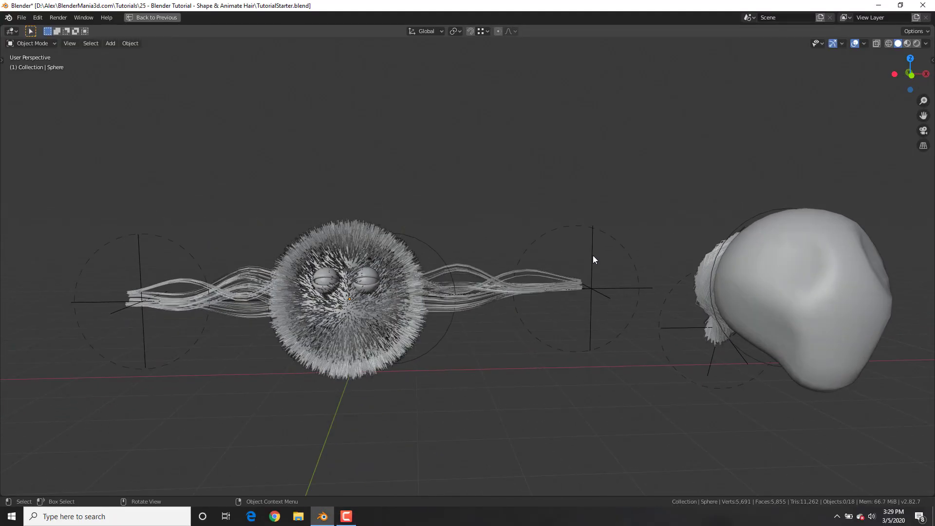
click(592, 259)
key(g)
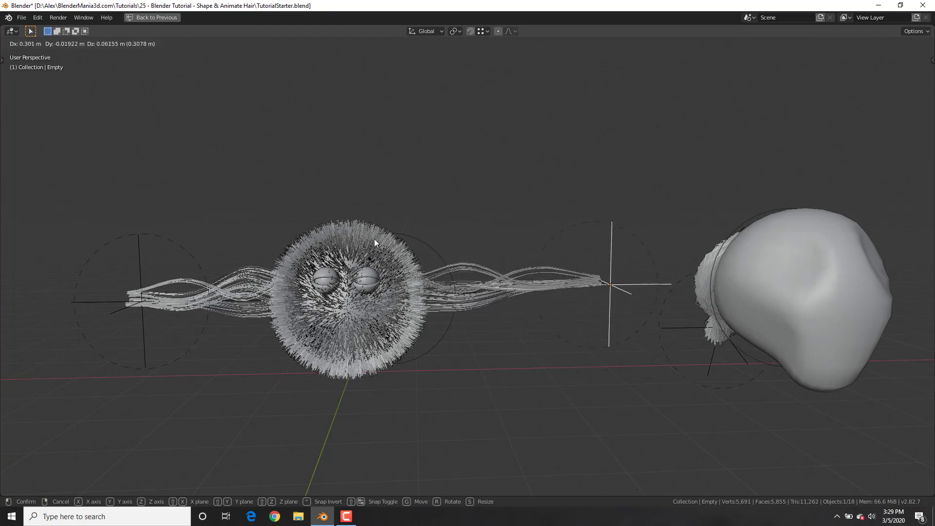
key(Escape)
click(135, 256)
key(g)
key(Escape)
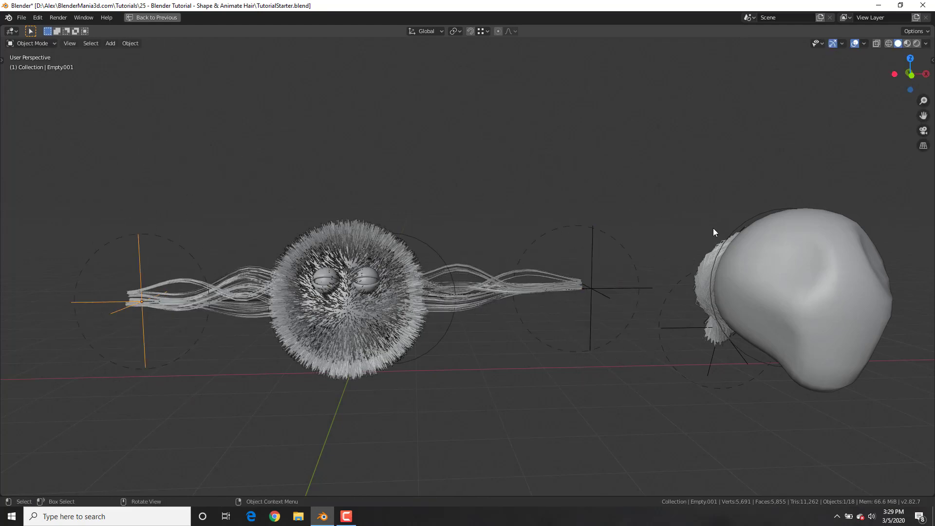
Test another arm's empty from a new angle, then enter the guide curve's Edit Mode
mouse_move(714, 232)
middle_down()
mouse_move(625, 228)
mouse_move(662, 282)
mouse_move(617, 393)
mouse_move(632, 320)
middle_up()
click(632, 320)
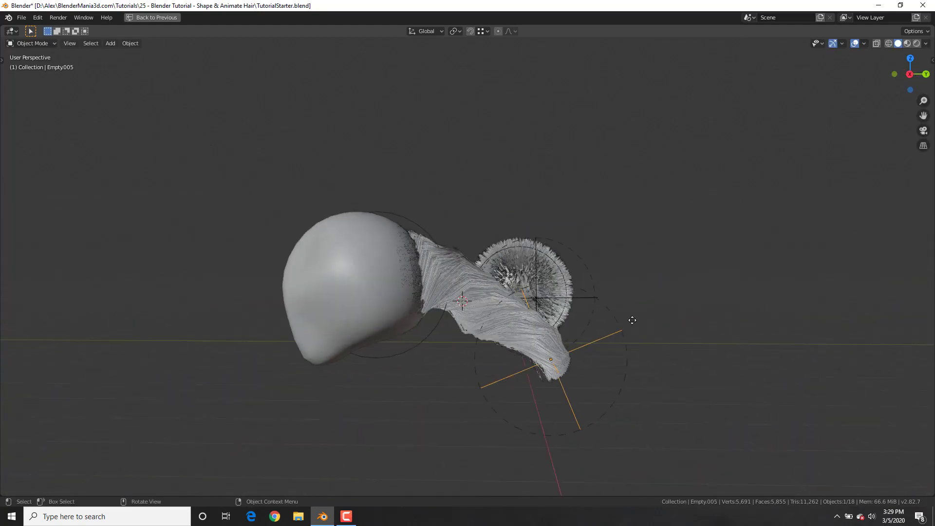
key(g)
key(Escape)
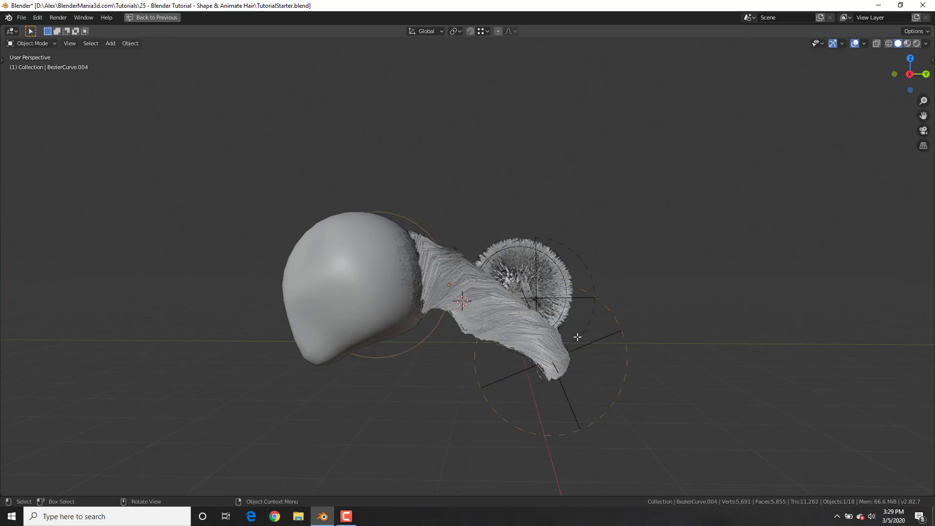
key(Tab)
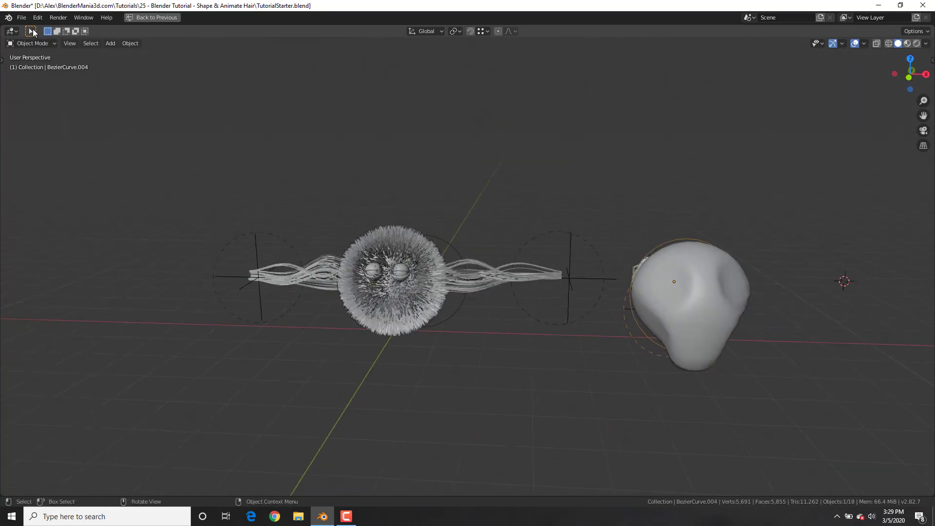
Start a new General scene, discarding the old file's unsaved changes
click(21, 17)
click(115, 31)
click(486, 274)
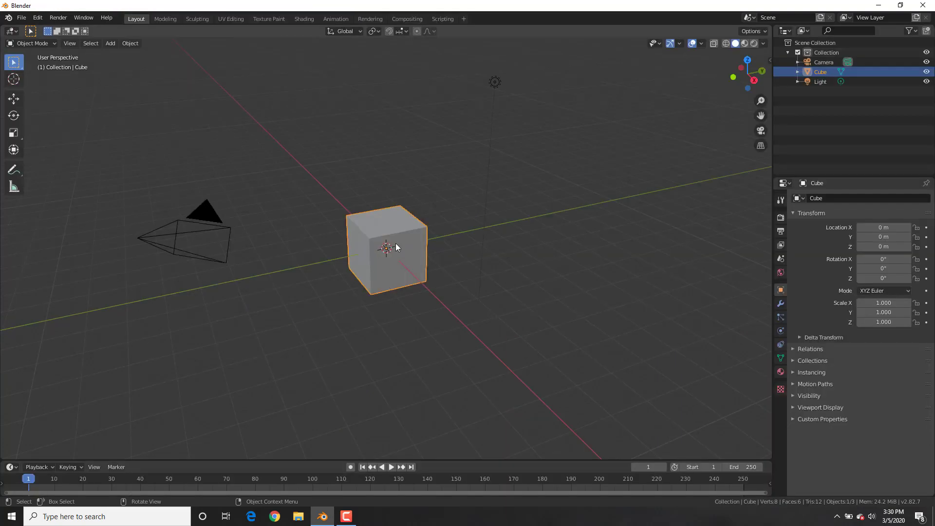
scroll(395, 243, up, 4)
Replace the default cube with a UV sphere raised along Z
key(Delete)
key(shift+a)
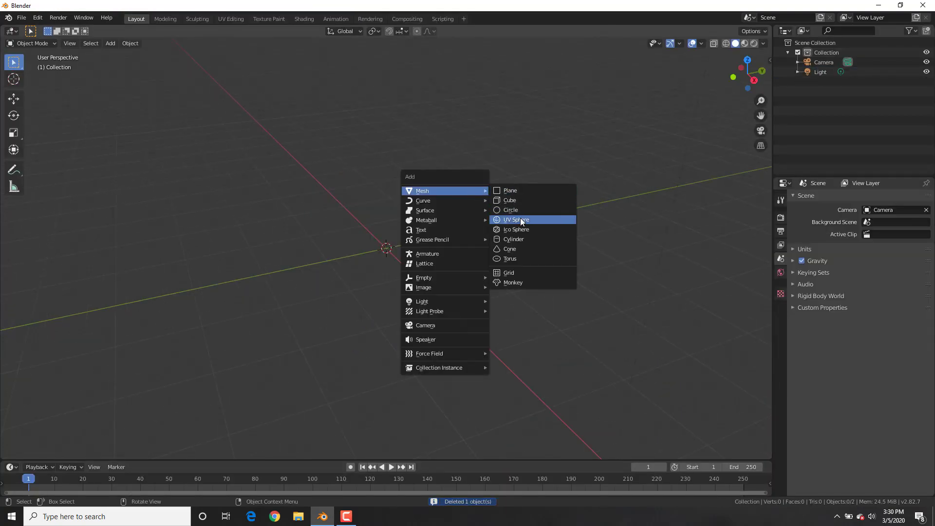
click(515, 219)
key(g)
key(z)
click(468, 198)
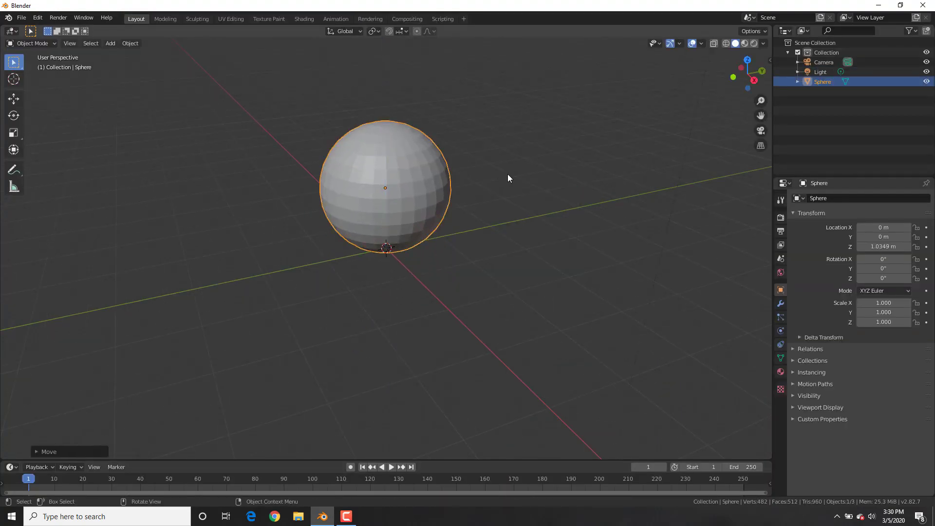
Shade the sphere smooth and give it a Hair particle system
right_click(508, 180)
click(508, 178)
click(779, 317)
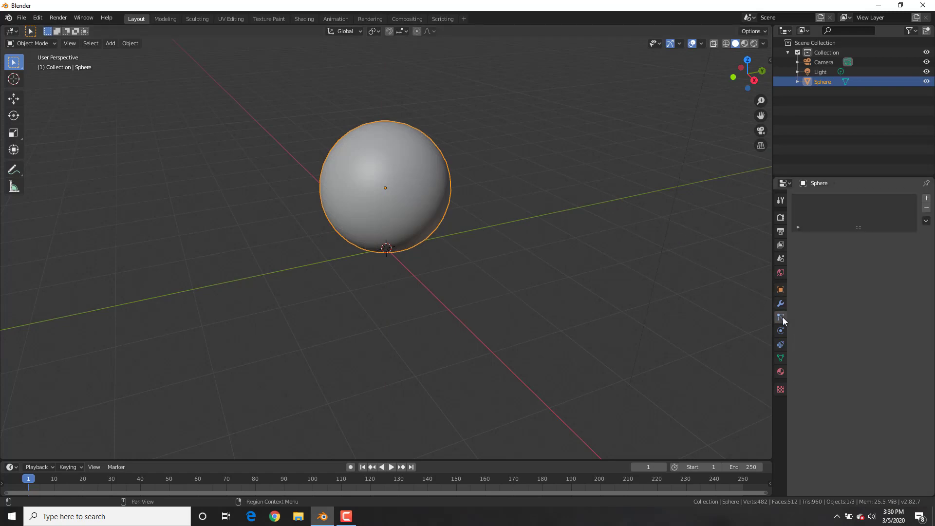
click(926, 199)
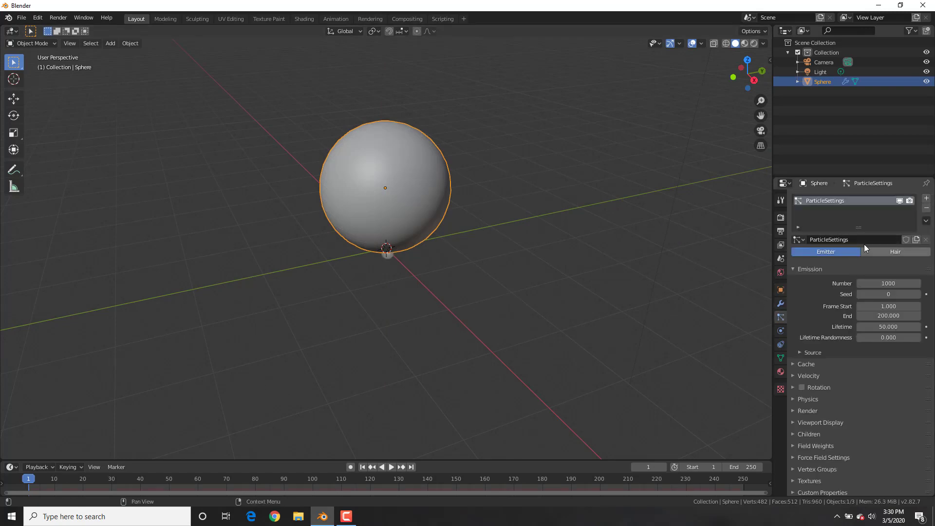
click(895, 252)
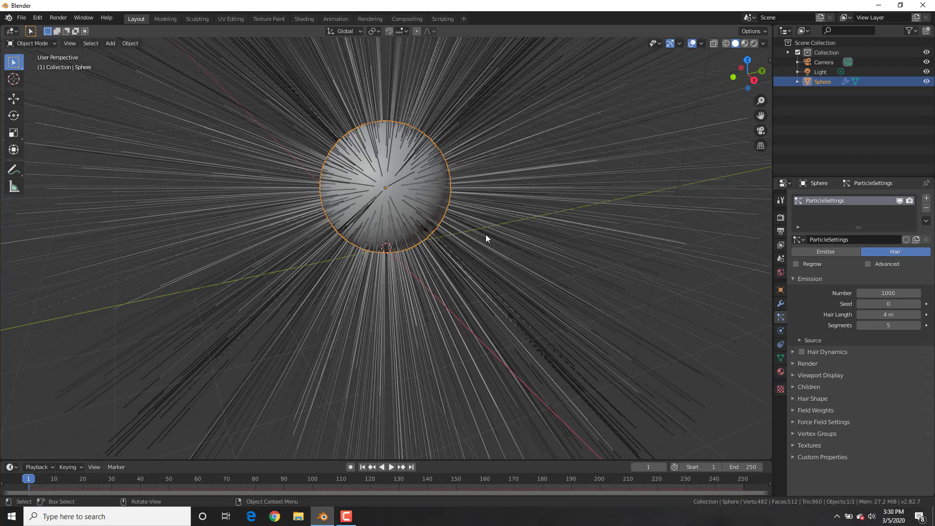
middle_drag(486, 234, 527, 244)
key(shift+s)
key(Escape)
key(shift+a)
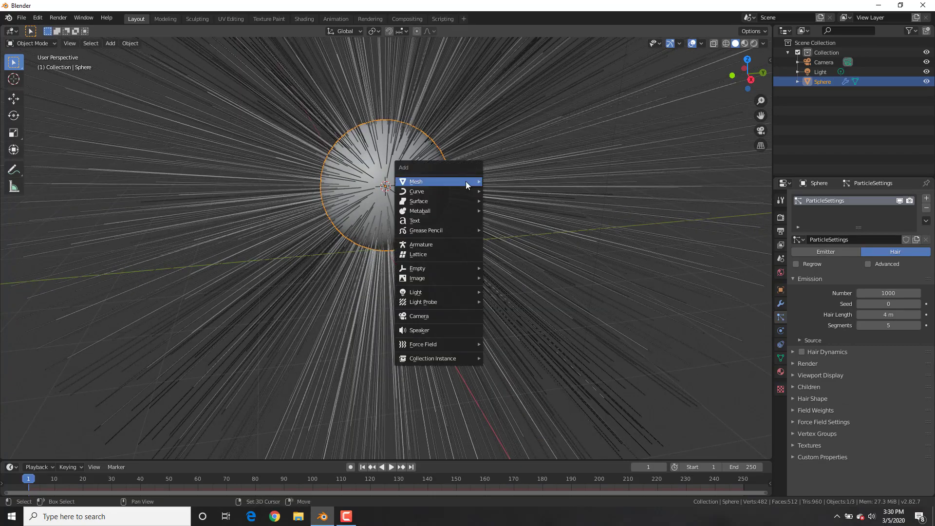
Add a Bezier curve and place it to the right of the sphere in top view
mouse_move(416, 191)
click(497, 189)
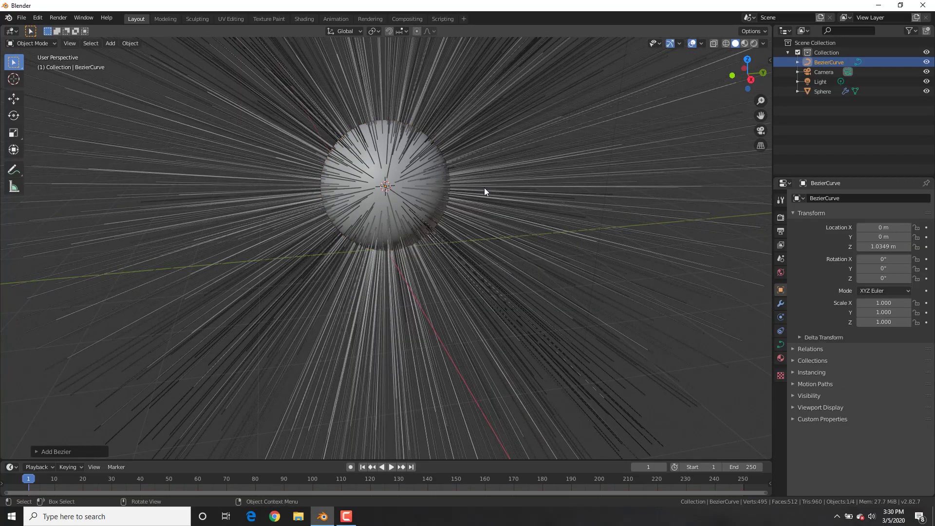
key(KP_7)
key(g)
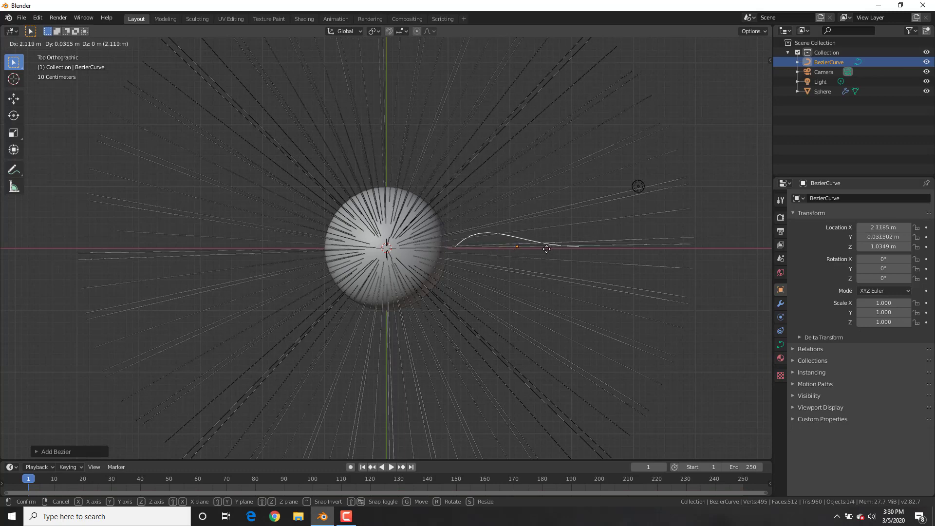
click(542, 257)
shift+middle_drag(546, 256, 410, 246)
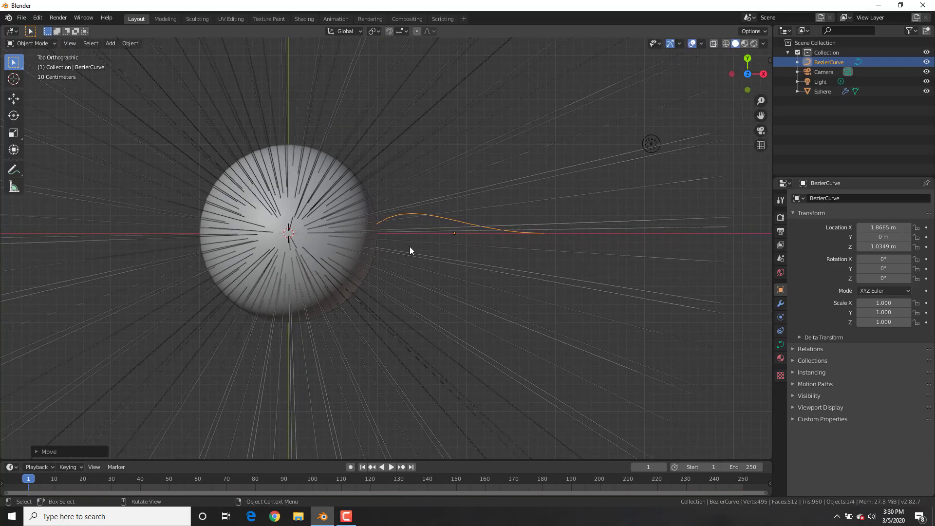
Make the curve a Curve Guide force field
click(780, 315)
click(824, 213)
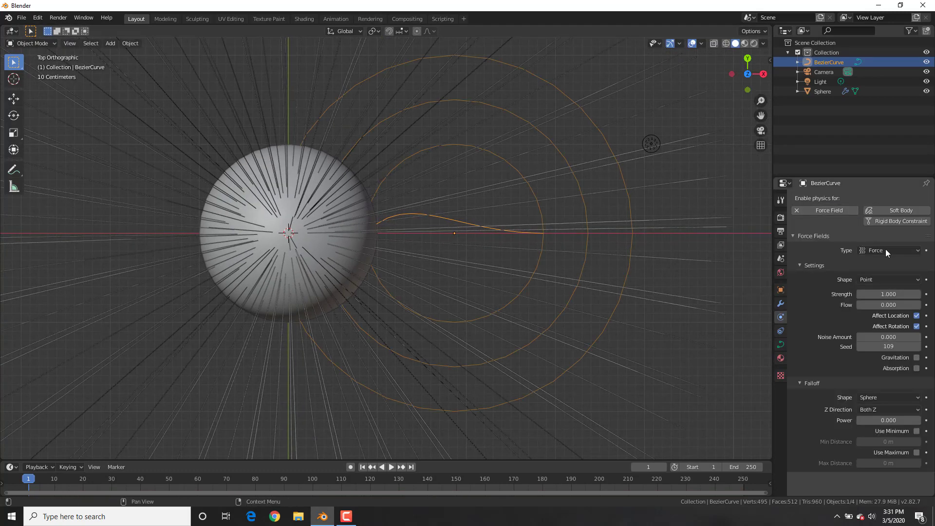
click(890, 250)
click(884, 358)
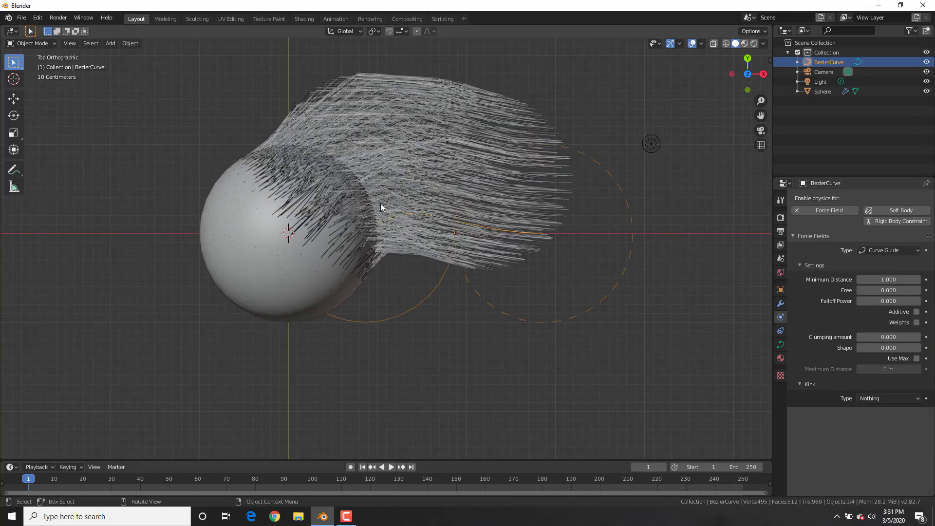
Test the hair's response by grabbing, fattening and twisting the curve points, cancelling each
key(Tab)
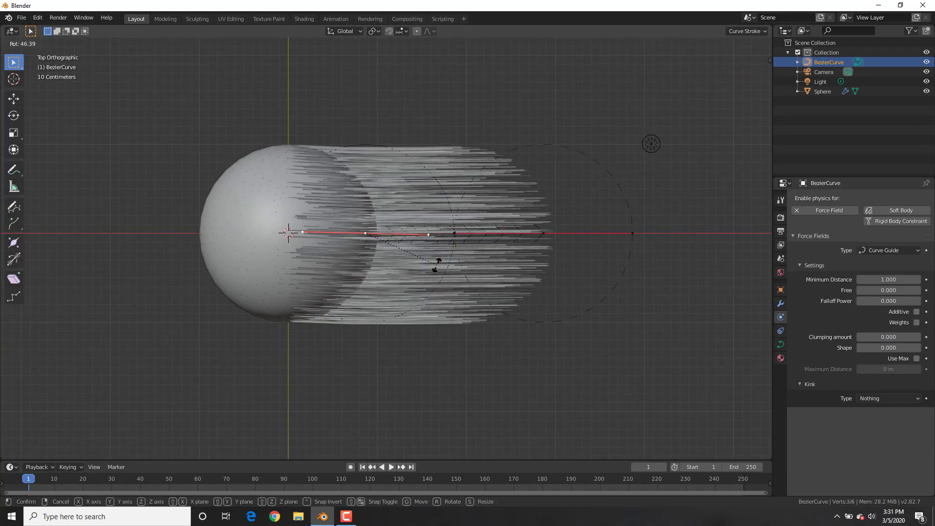
key(g)
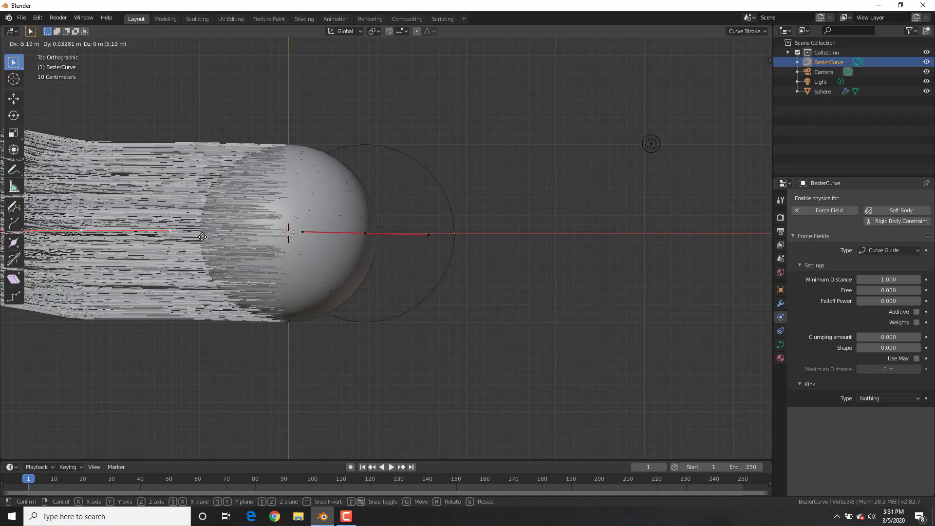
key(Escape)
mouse_move(611, 218)
middle_down()
mouse_move(543, 225)
mouse_move(552, 221)
middle_up()
key(alt+s)
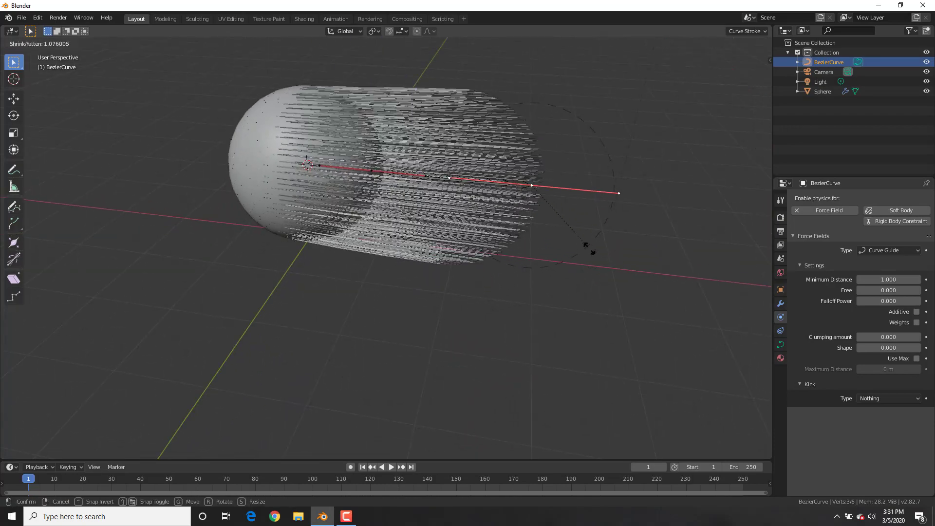
click(528, 231)
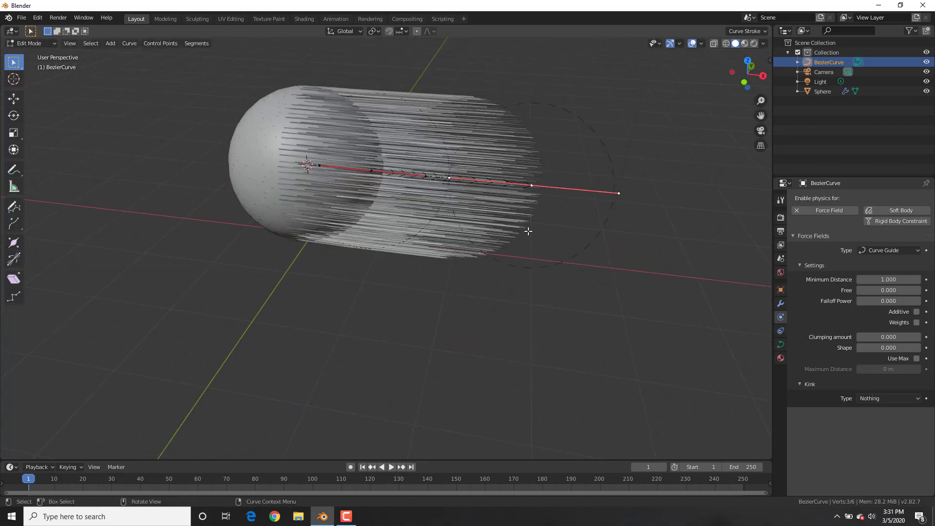
key(ctrl+t)
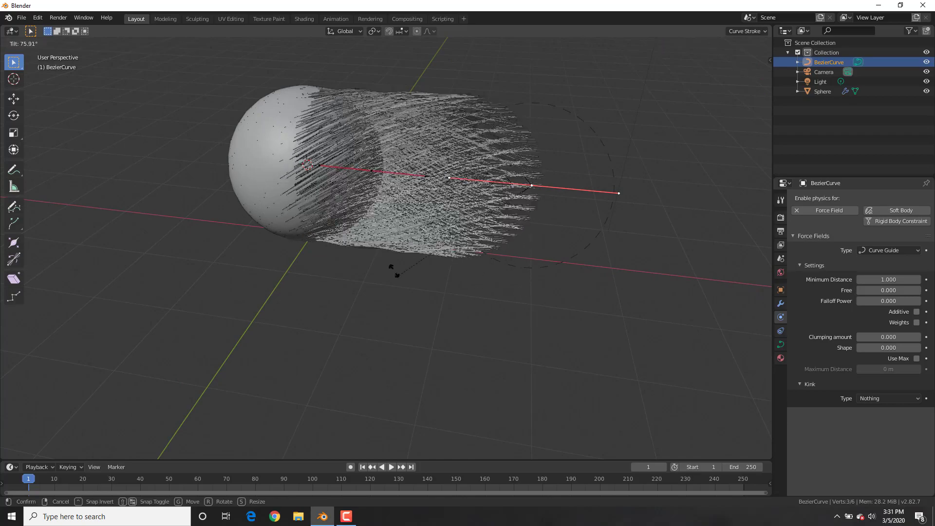
key(Escape)
middle_drag(452, 175, 480, 158)
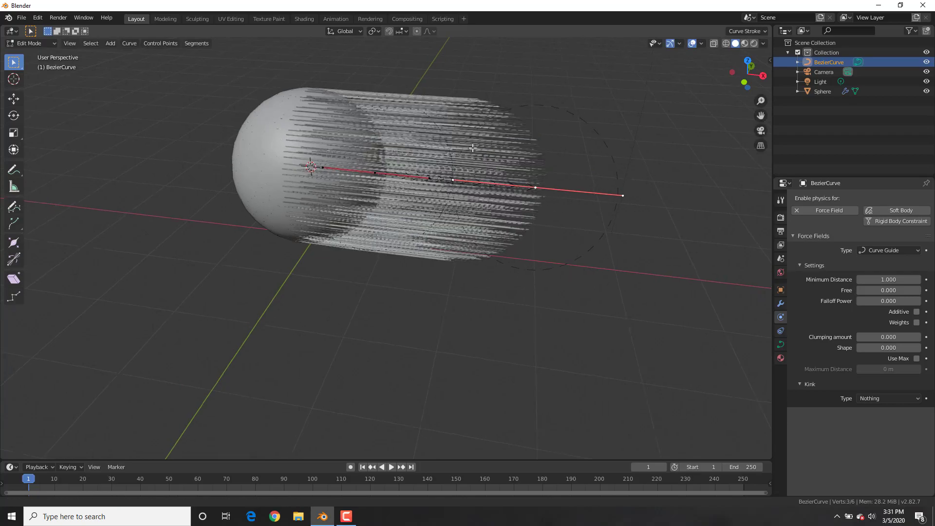
key(Tab)
mouse_move(366, 170)
middle_down()
mouse_move(502, 233)
mouse_move(418, 172)
middle_up()
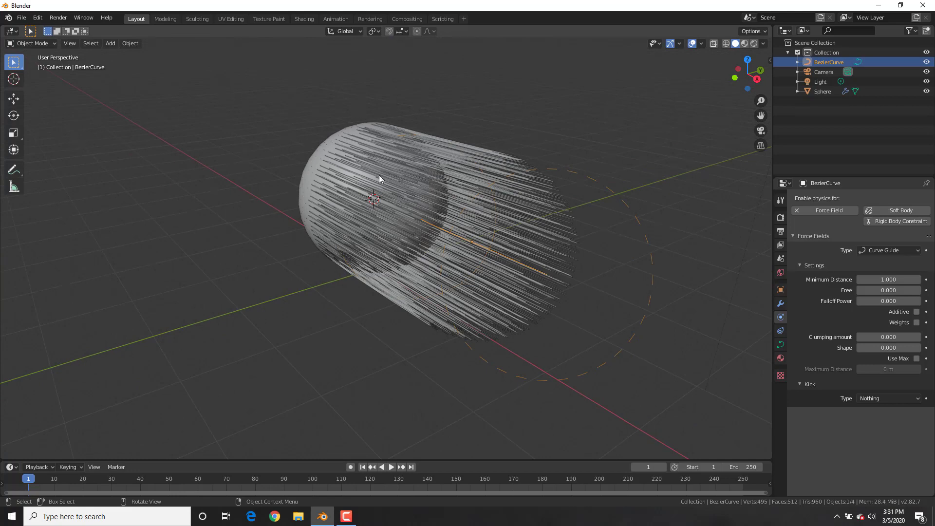
Select the sphere and add a vertex group to it
click(331, 160)
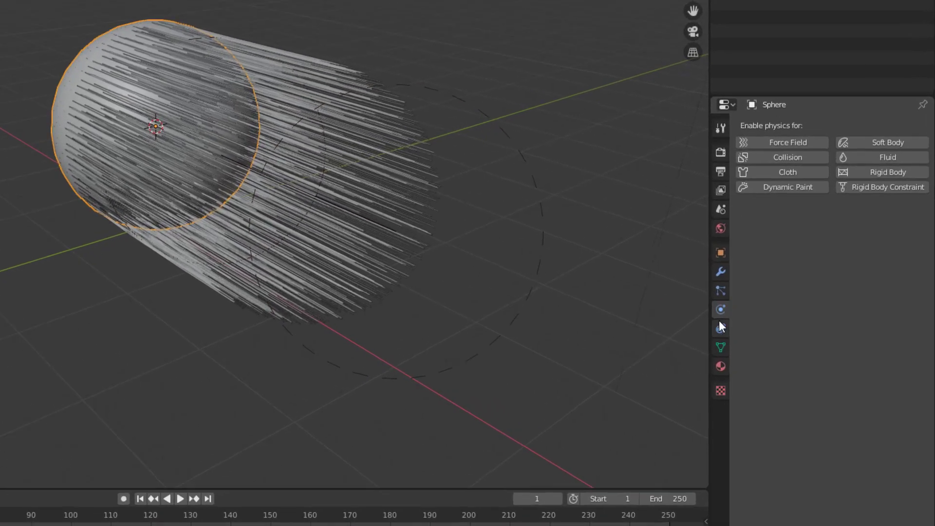
click(780, 344)
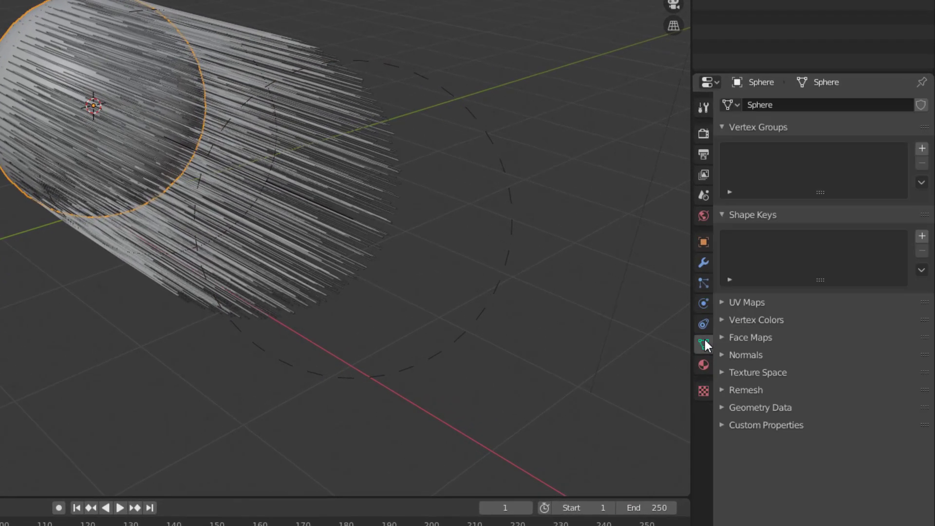
click(921, 148)
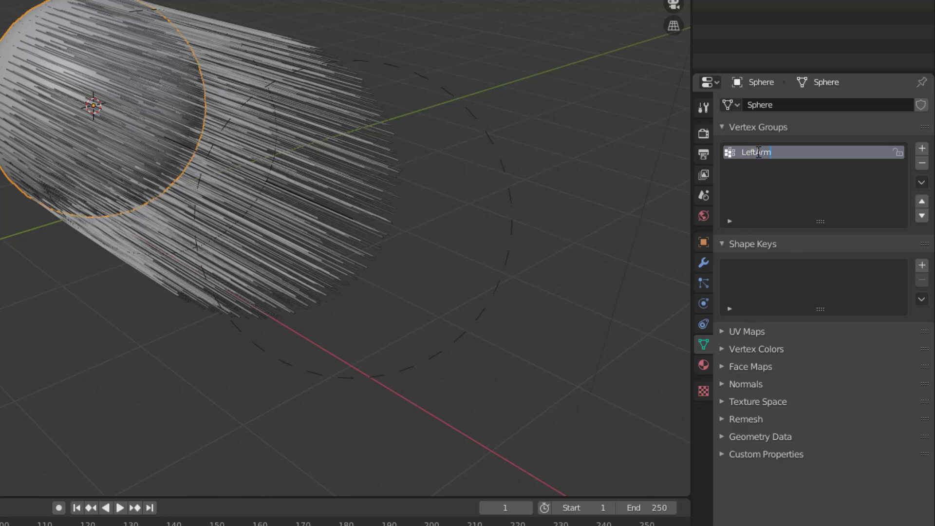
Paint LeftArm weight on the sphere's upper side in side ortho view, then return to Object Mode
key(ctrl+Tab)
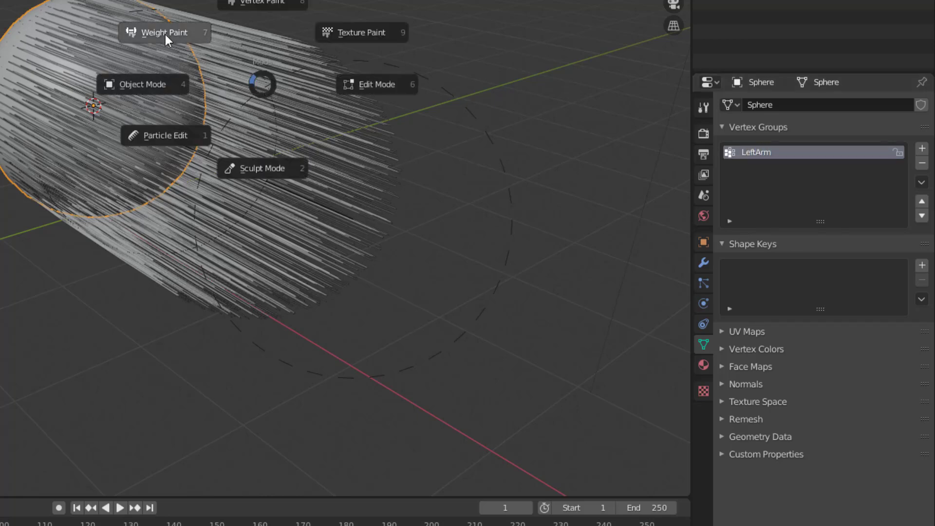
click(166, 36)
key(KP_3)
scroll(62, 35, up, 2)
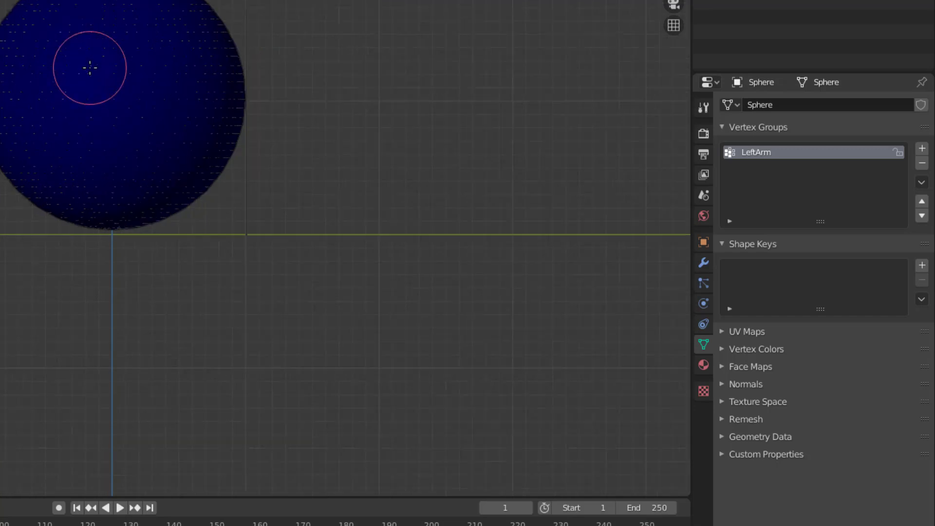
mouse_move(103, 82)
mouse_down()
mouse_move(94, 64)
mouse_move(136, 77)
mouse_up()
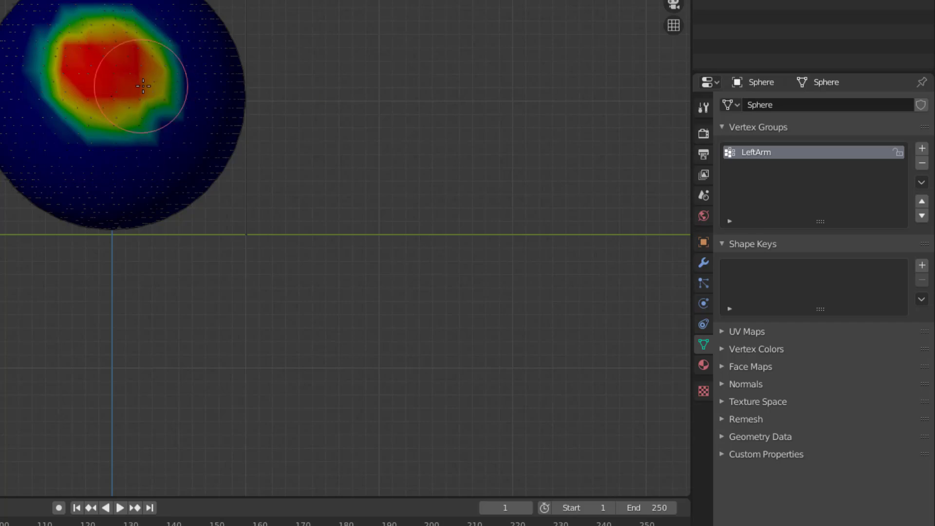
key(ctrl+Tab)
click(92, 83)
middle_drag(92, 83, 211, 121)
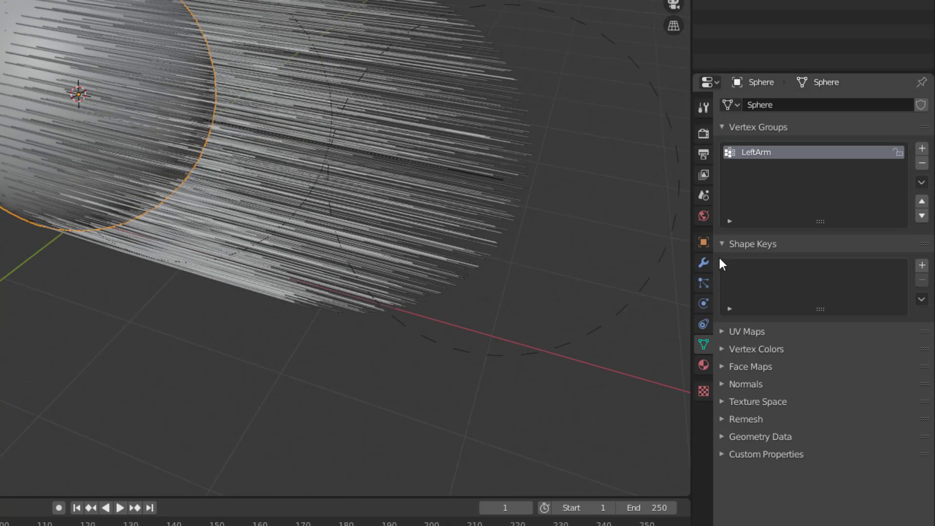
Set the hair's density vertex group to LeftArm
click(703, 283)
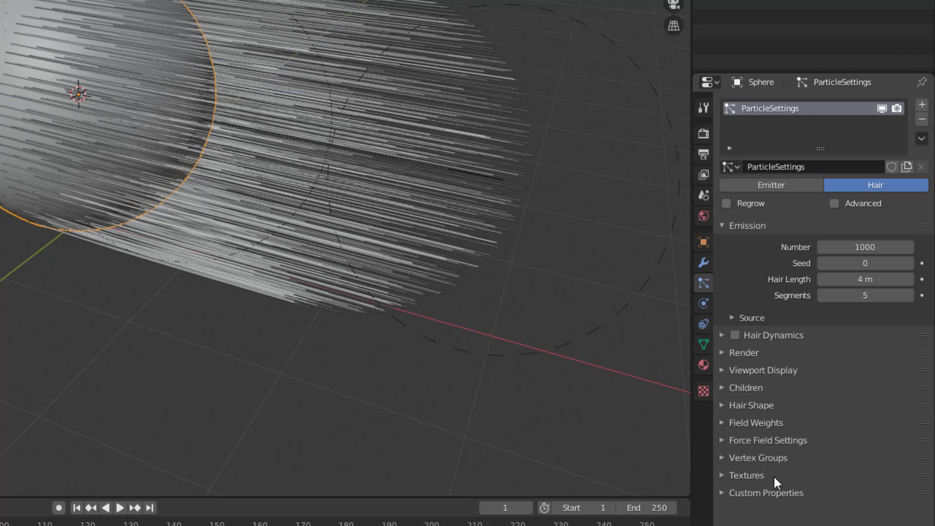
click(774, 458)
scroll(789, 442, down, 3)
click(861, 392)
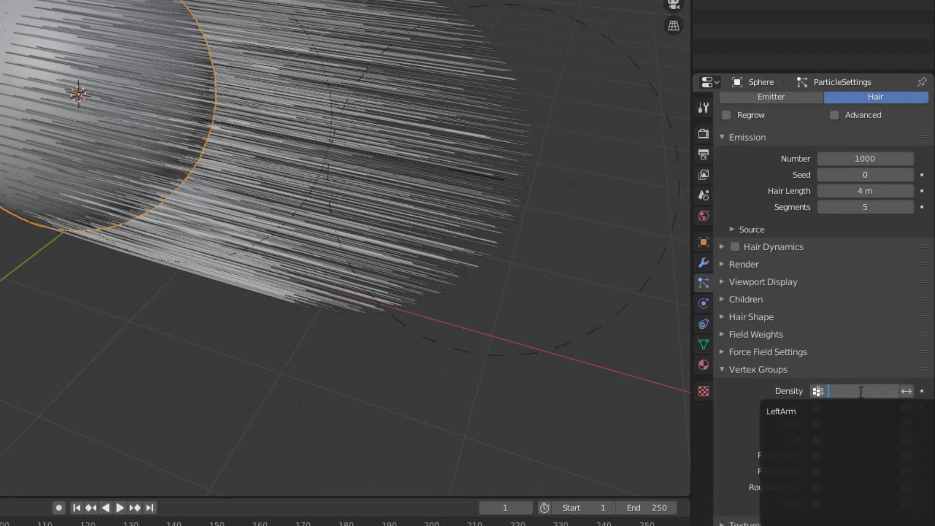
click(820, 411)
Give the hair Interpolated children with a Wave kink
click(759, 300)
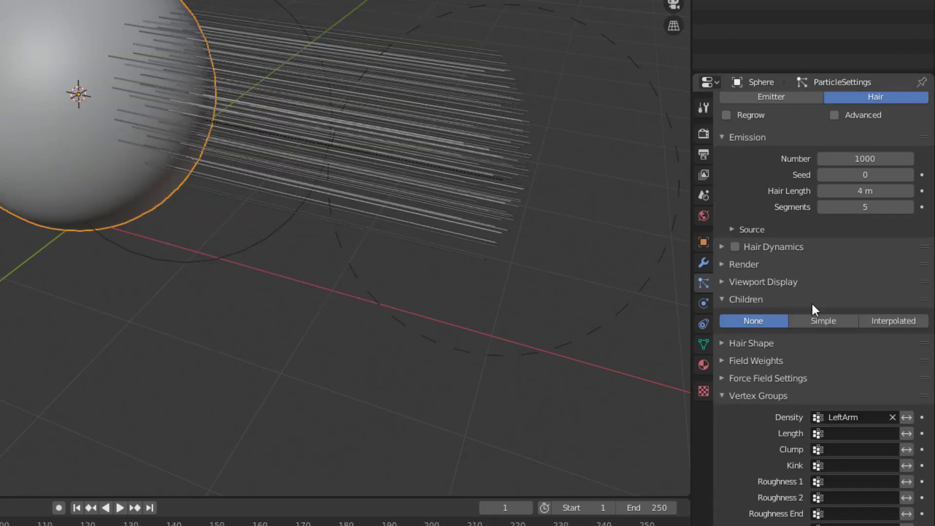
click(897, 325)
middle_drag(403, 252, 341, 189)
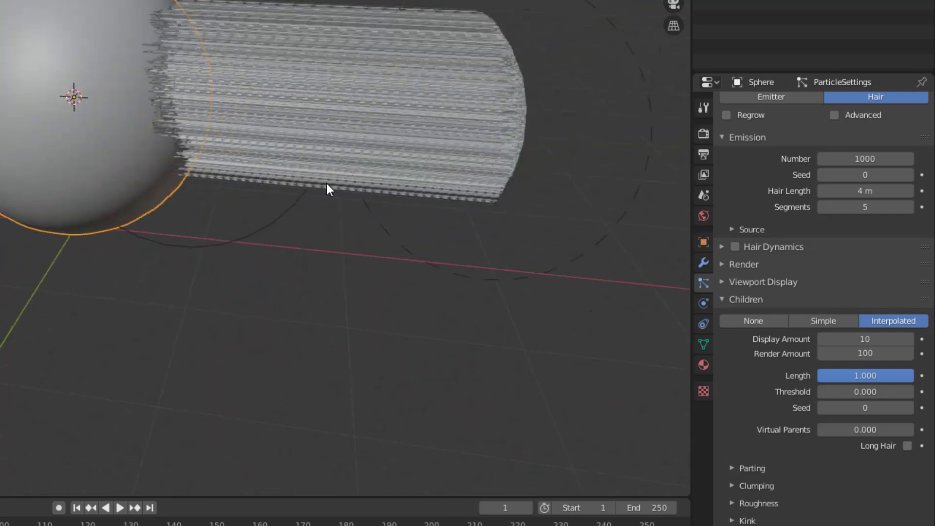
scroll(812, 247, up, 3)
scroll(810, 363, down, 5)
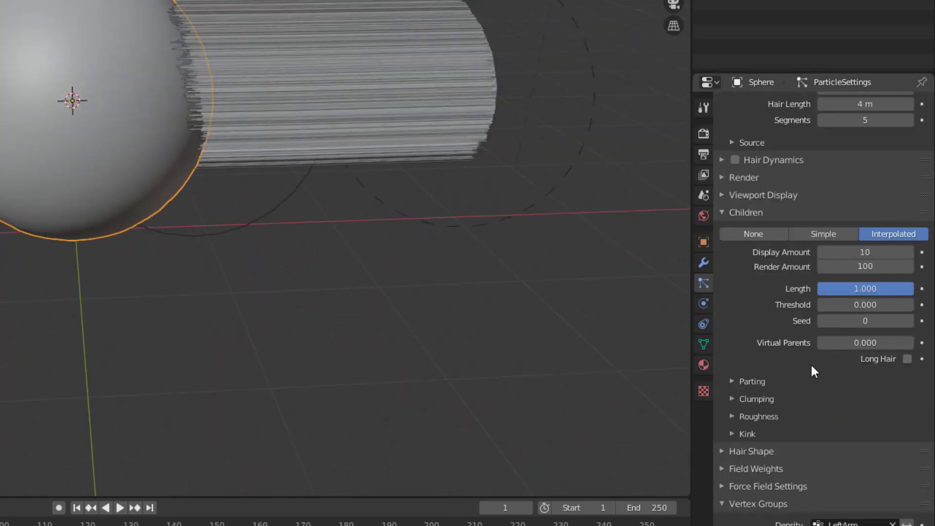
scroll(738, 341, down, 4)
click(746, 301)
click(861, 322)
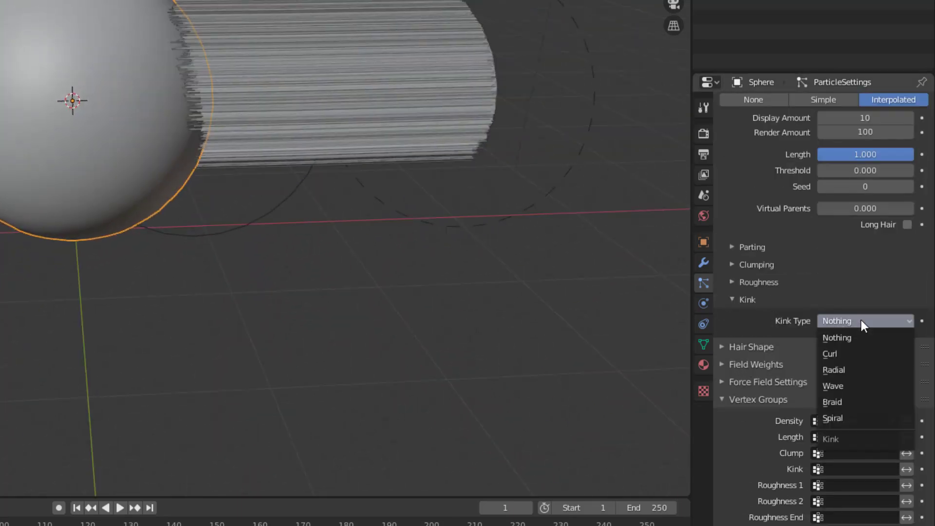
click(839, 390)
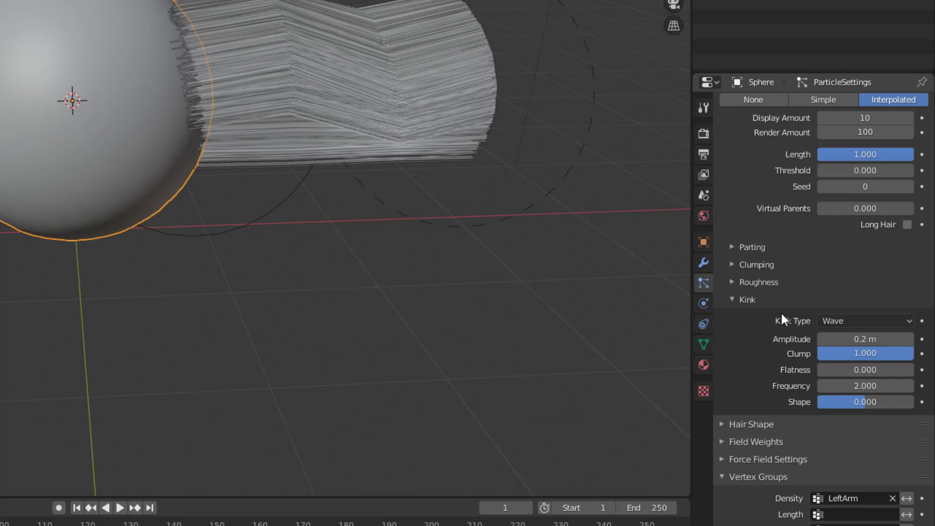
Set clumping to 1 and the guide hair number to 10
click(761, 265)
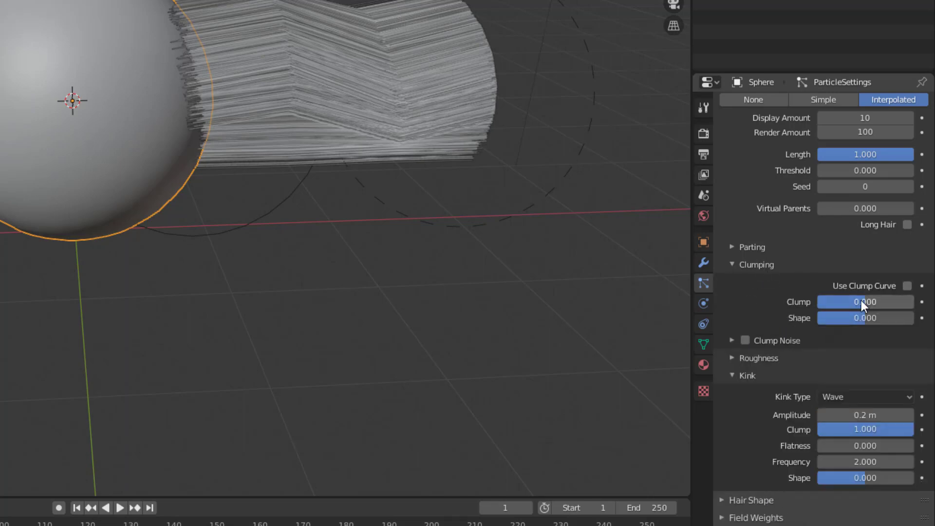
drag(861, 301, 912, 300)
scroll(841, 291, up, 3)
scroll(856, 258, up, 8)
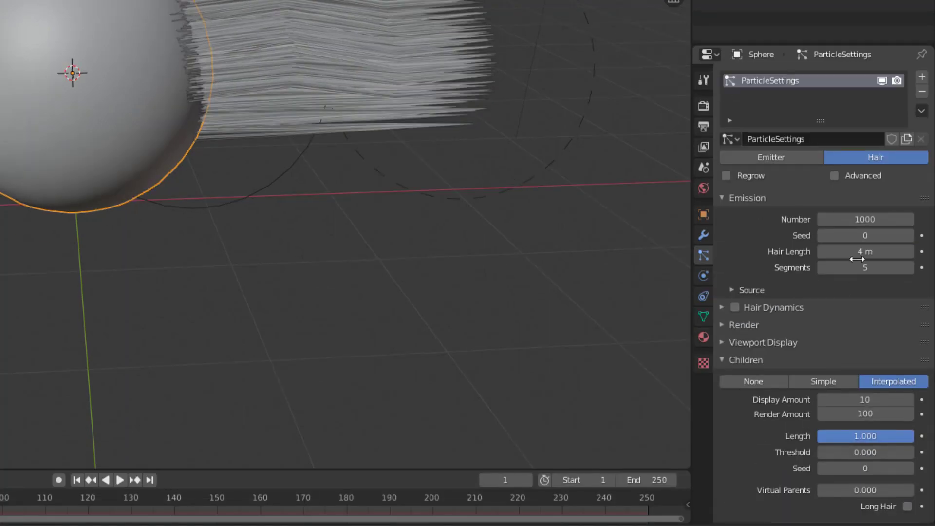
click(865, 219)
text(10)
key(Return)
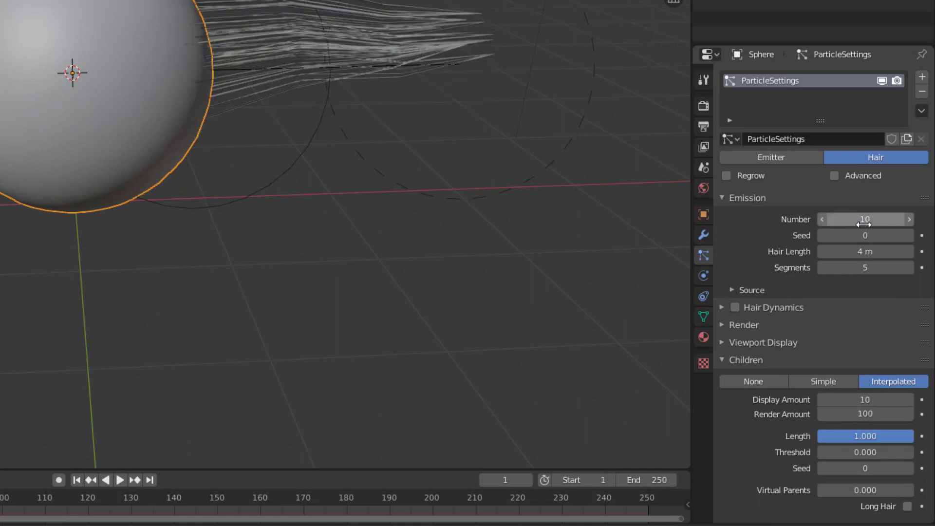
scroll(835, 282, down, 2)
Raise the strand steps to 4 and set endpoint roughness to 0.02
click(750, 270)
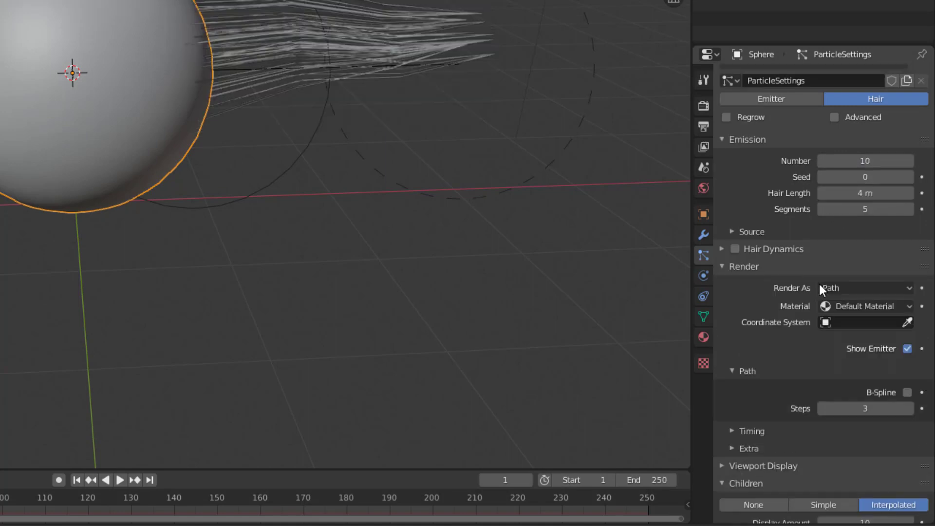
scroll(818, 282, down, 2)
scroll(839, 350, down, 2)
scroll(845, 326, down, 1)
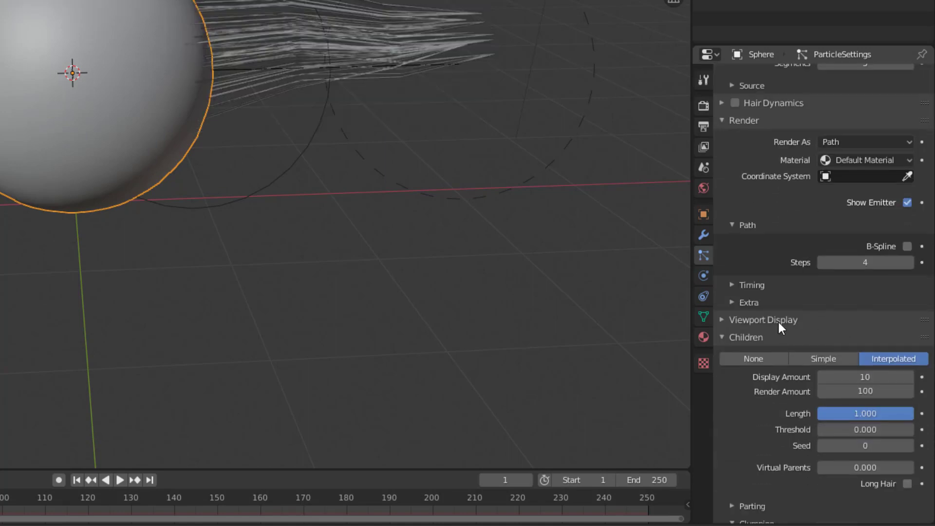
click(777, 321)
click(908, 386)
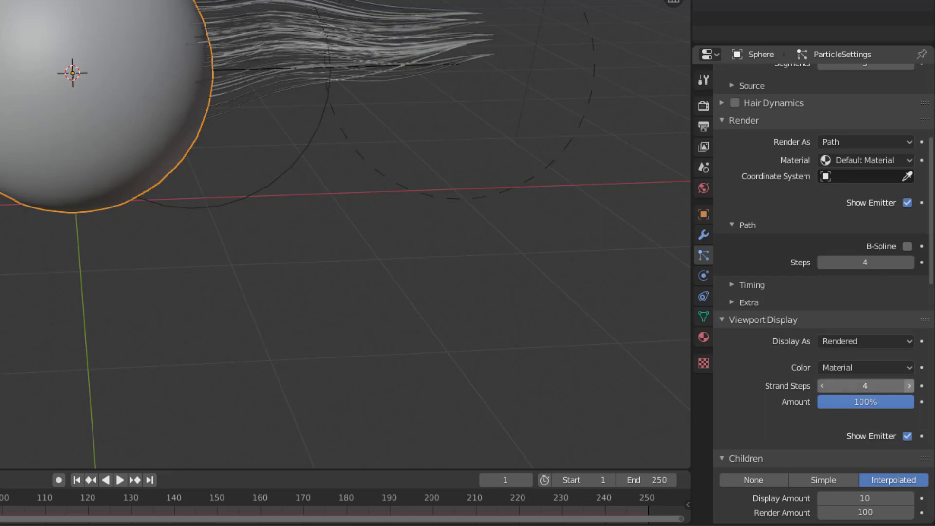
scroll(843, 322, down, 5)
scroll(839, 315, down, 4)
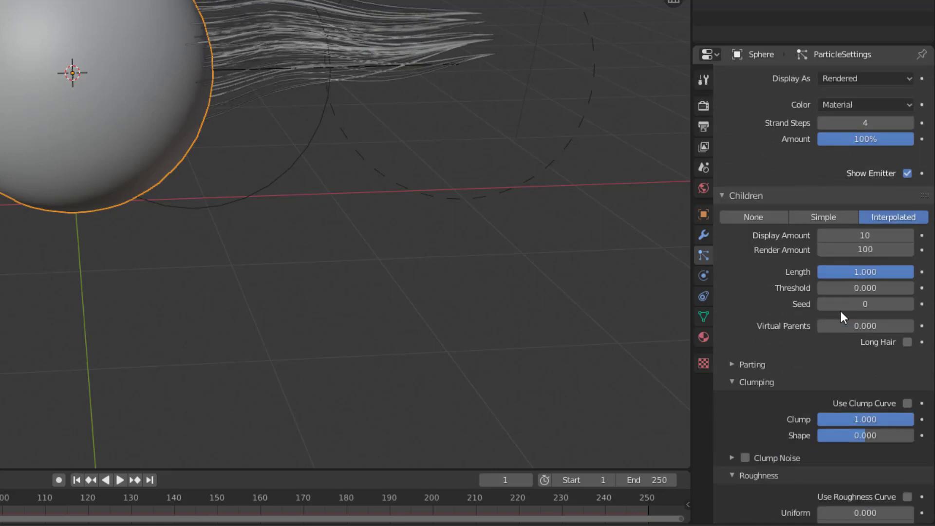
scroll(840, 308, down, 4)
scroll(841, 313, down, 2)
scroll(841, 313, down, 1)
double_click(840, 339)
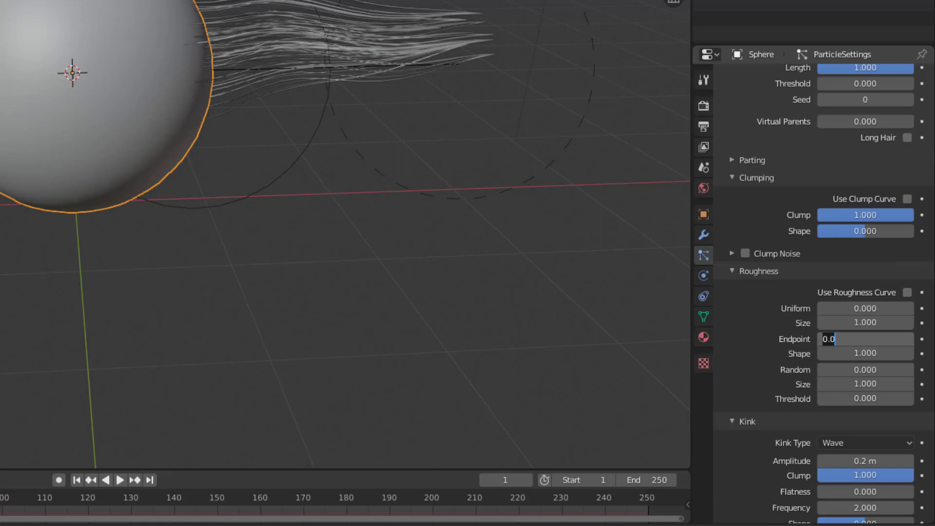
text(2)
key(Return)
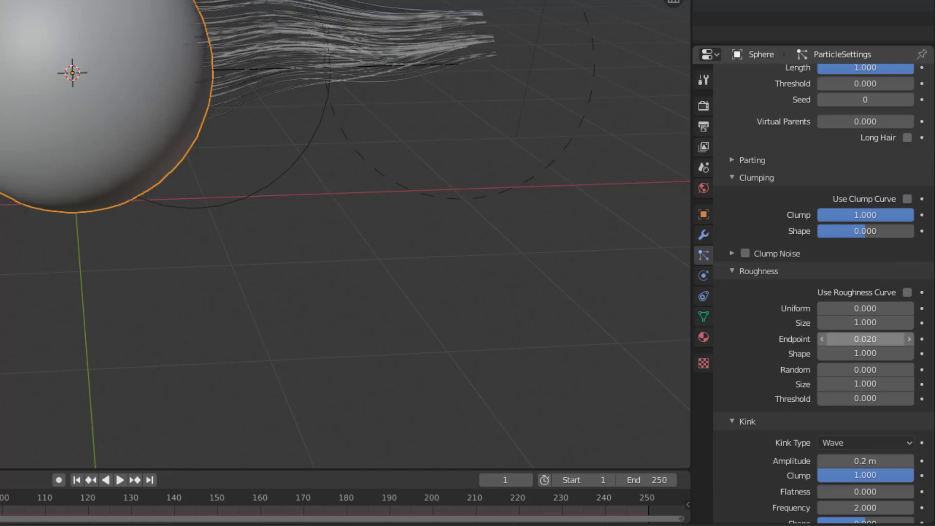
scroll(862, 351, down, 2)
scroll(800, 358, down, 3)
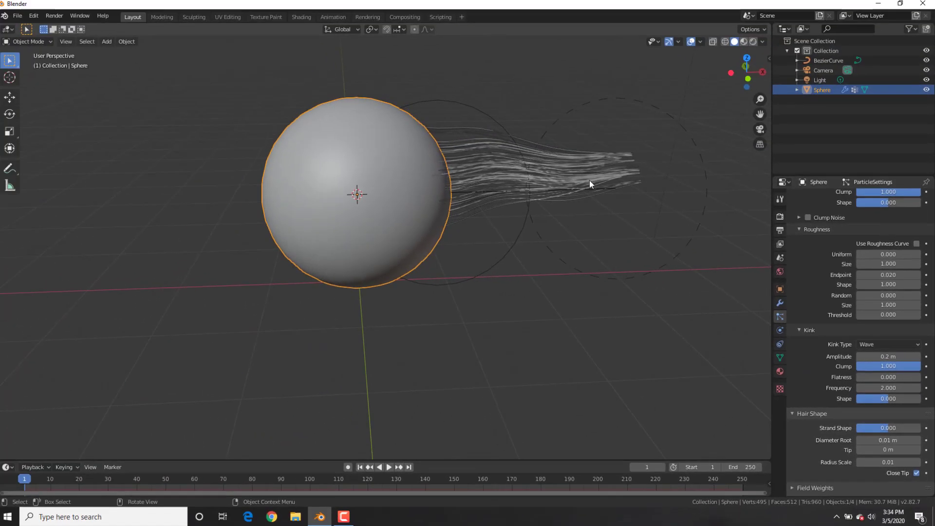
Narrow the Bezier guide curve's radius and twist its tilt, then reselect the sphere
mouse_move(589, 181)
middle_down()
mouse_move(573, 207)
mouse_move(566, 201)
middle_up()
click(606, 224)
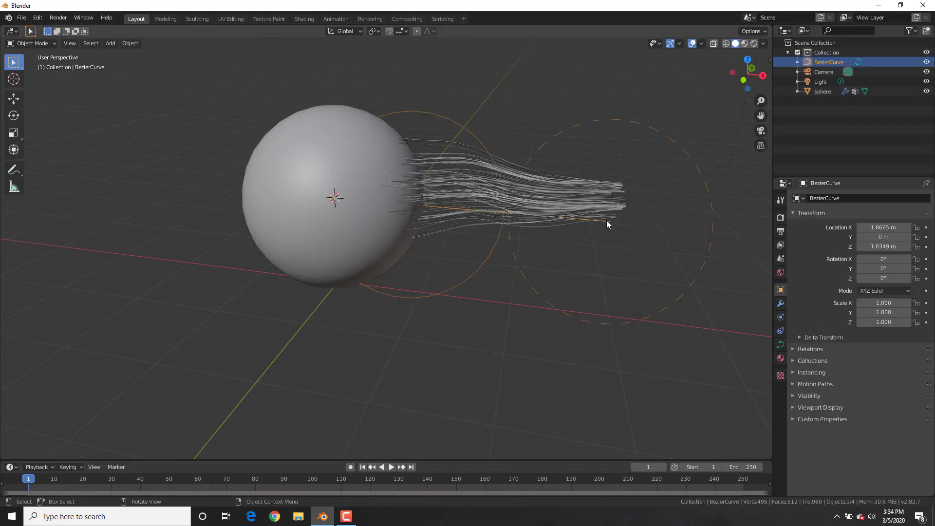
key(Tab)
key(alt+s)
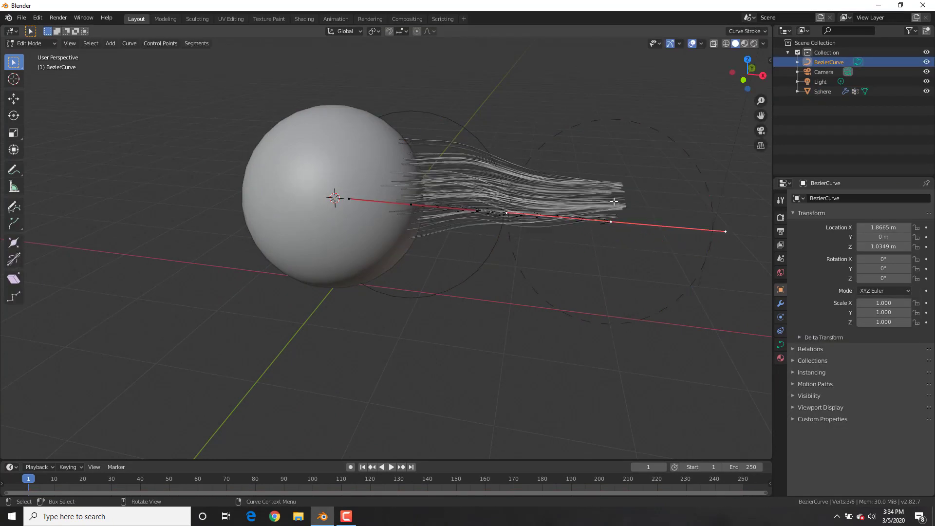
click(632, 217)
key(ctrl+t)
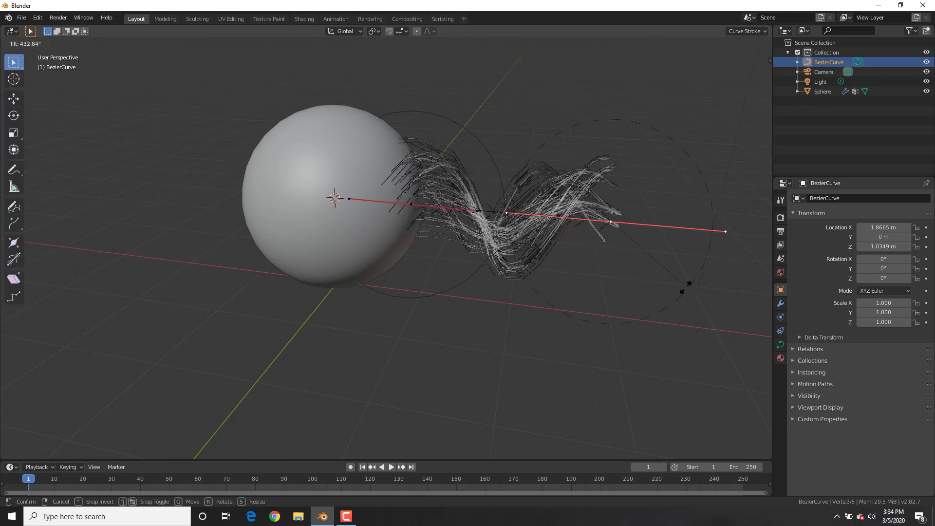
click(657, 292)
mouse_move(658, 293)
middle_down()
mouse_move(626, 209)
mouse_move(495, 228)
mouse_move(391, 211)
middle_up()
key(Tab)
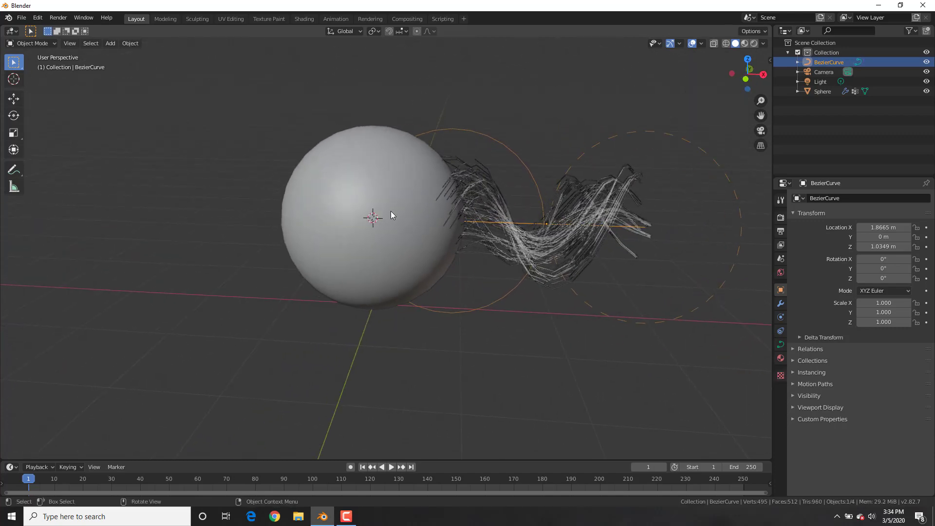
click(394, 203)
scroll(804, 324, up, 10)
scroll(832, 216, up, 10)
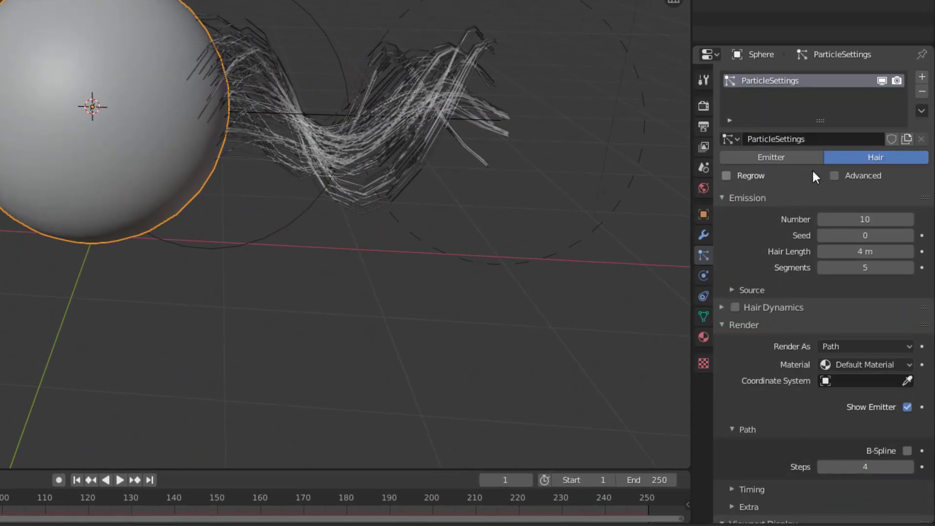
Add a second particle system using ParticleSettings, made into a single-user copy
click(922, 76)
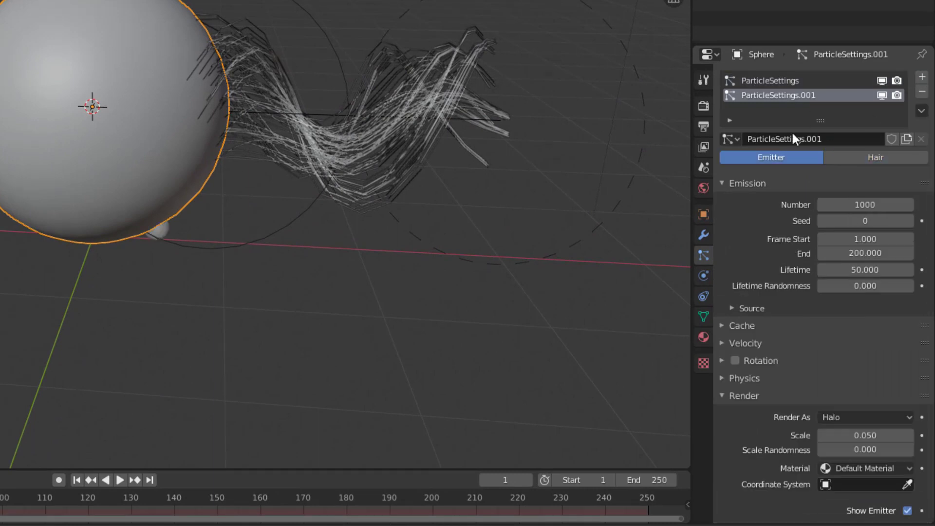
click(731, 139)
click(755, 160)
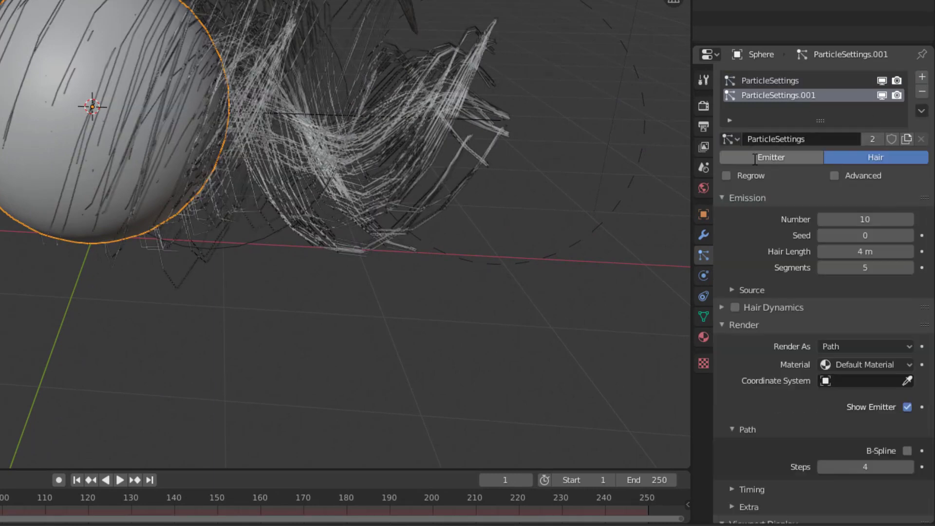
click(870, 136)
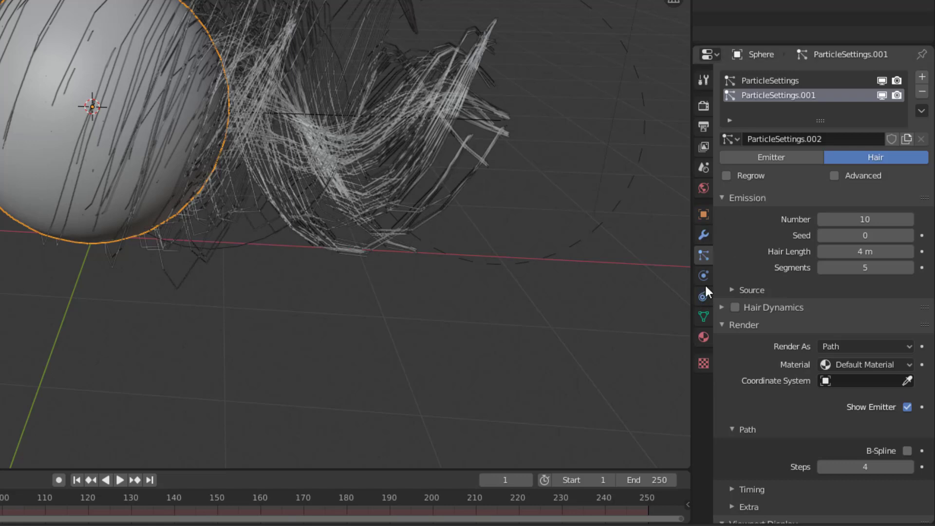
Add a vertex group named RightArm to the sphere
click(702, 316)
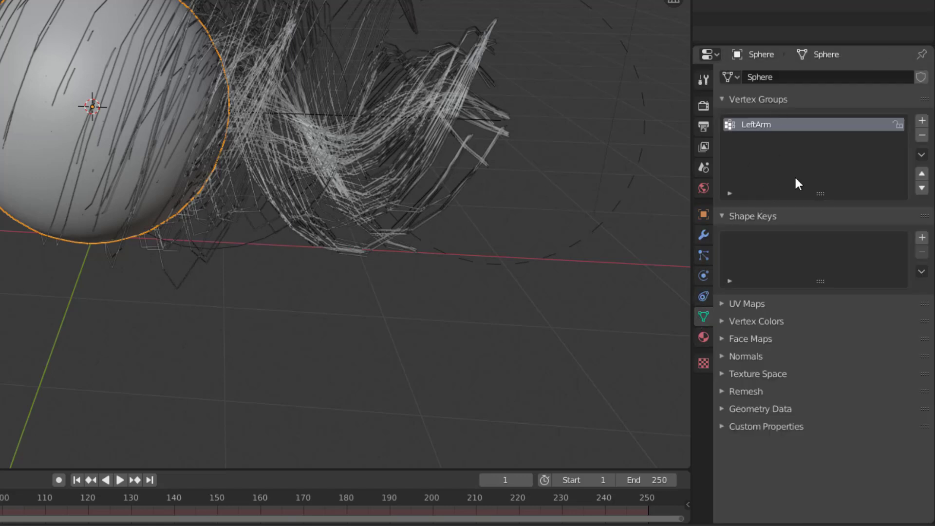
click(922, 124)
text(RightArm)
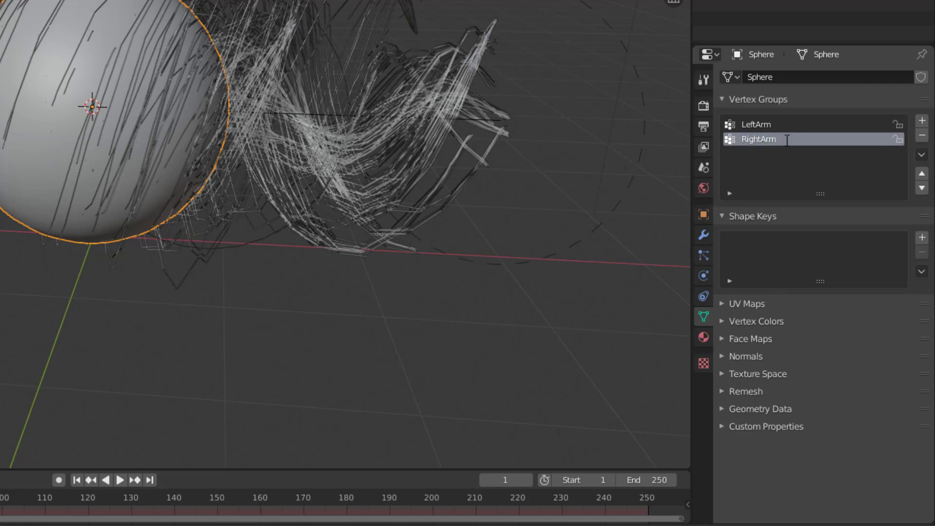
key(Return)
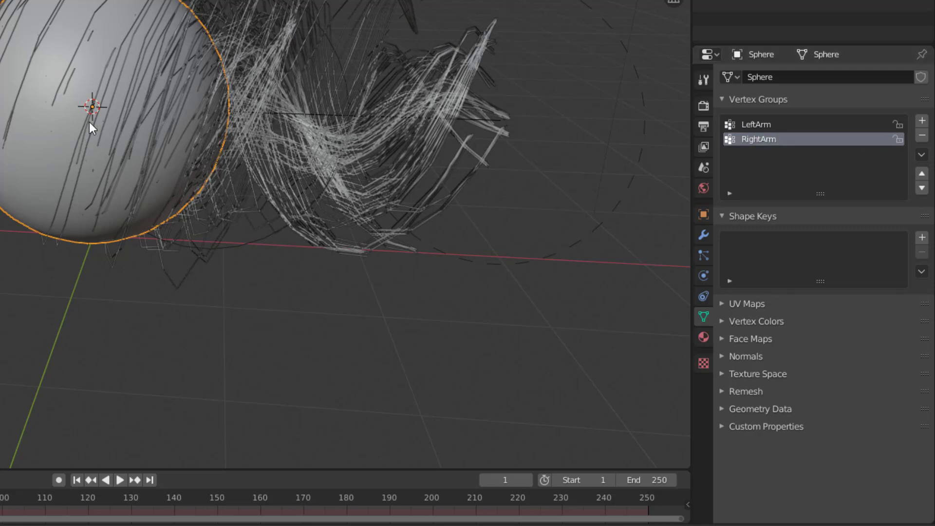
Paint a RightArm weight patch in side ortho view, then return to Object Mode
key(ctrl+Tab)
click(22, 60)
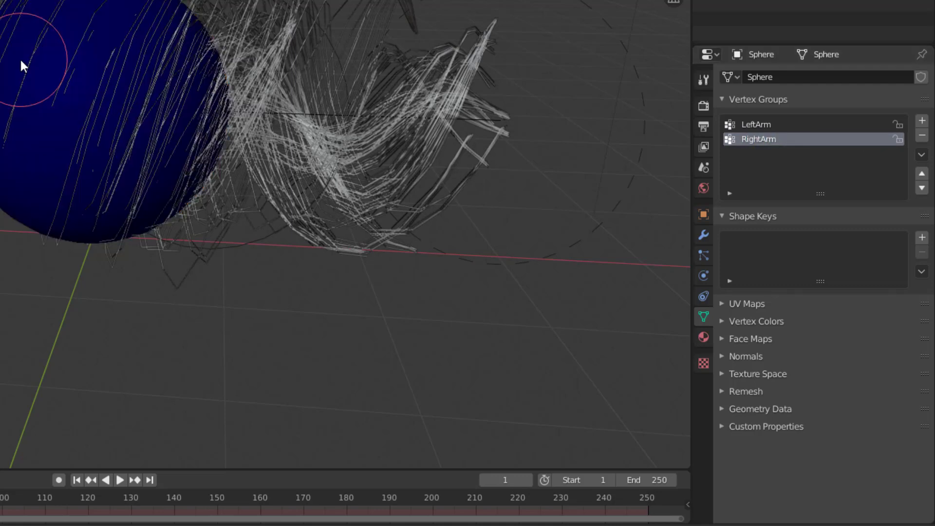
key(KP_3)
mouse_move(109, 95)
mouse_down()
mouse_move(126, 122)
mouse_move(93, 115)
mouse_up()
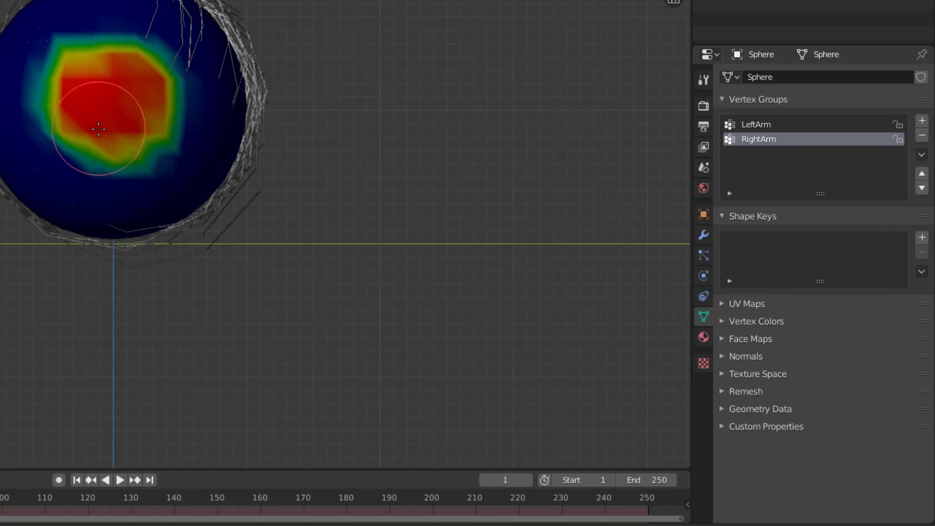
key(ctrl+Tab)
click(85, 113)
middle_drag(315, 46, 717, 219)
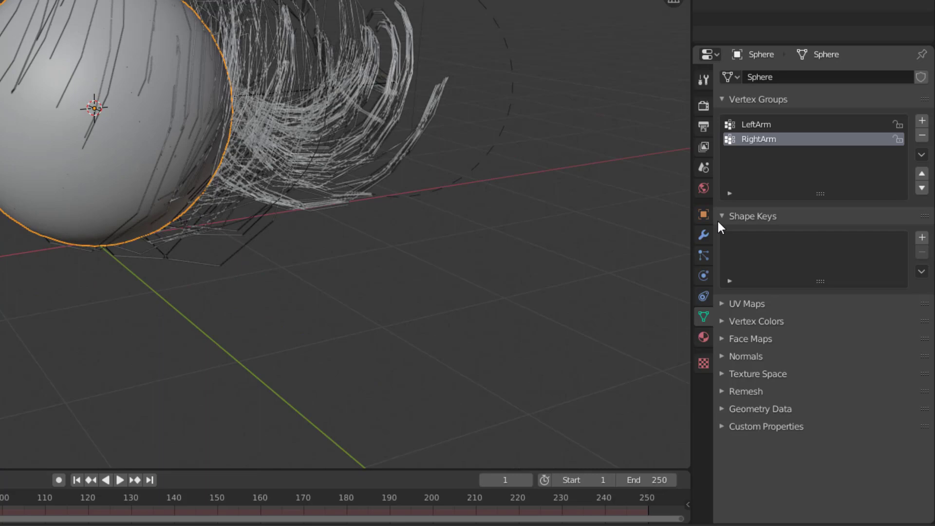
click(703, 255)
scroll(879, 376, down, 10)
scroll(874, 377, down, 10)
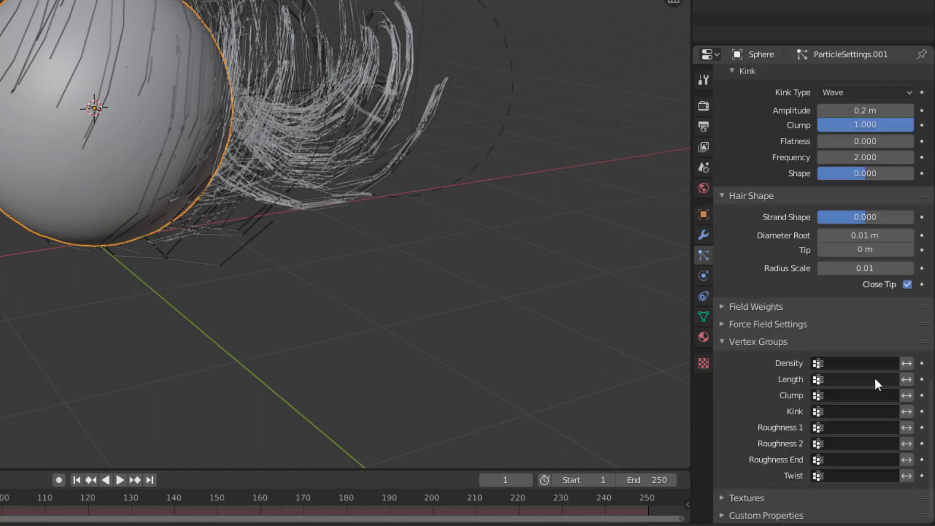
Set the second hair system's density group to RightArm and check it in wireframe
click(862, 364)
click(816, 397)
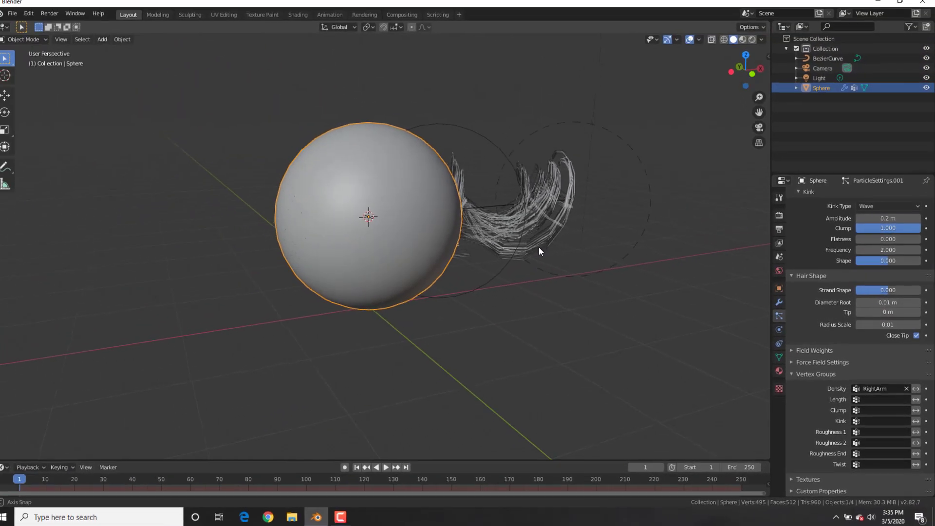
key(z)
click(315, 225)
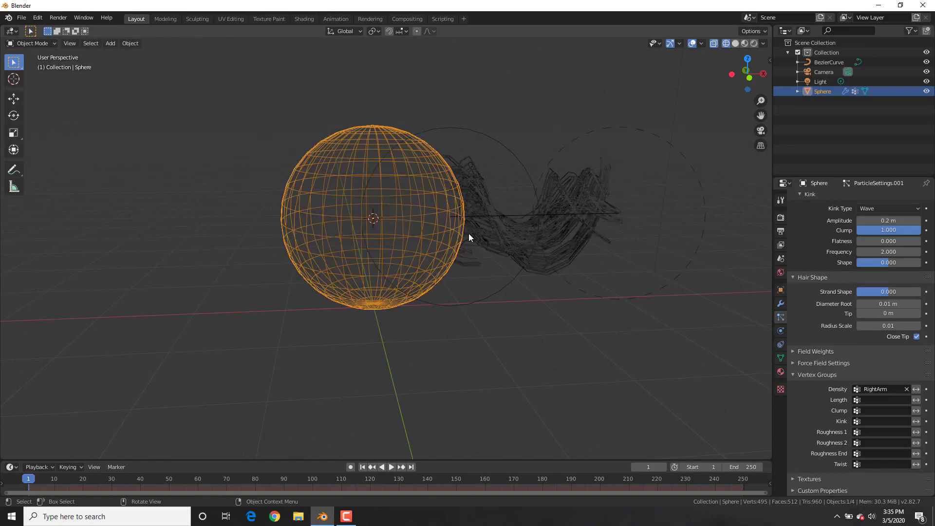
middle_drag(471, 238, 470, 238)
key(z)
click(519, 236)
Test-move the guide curve, cancel it, and switch to top view
key(g)
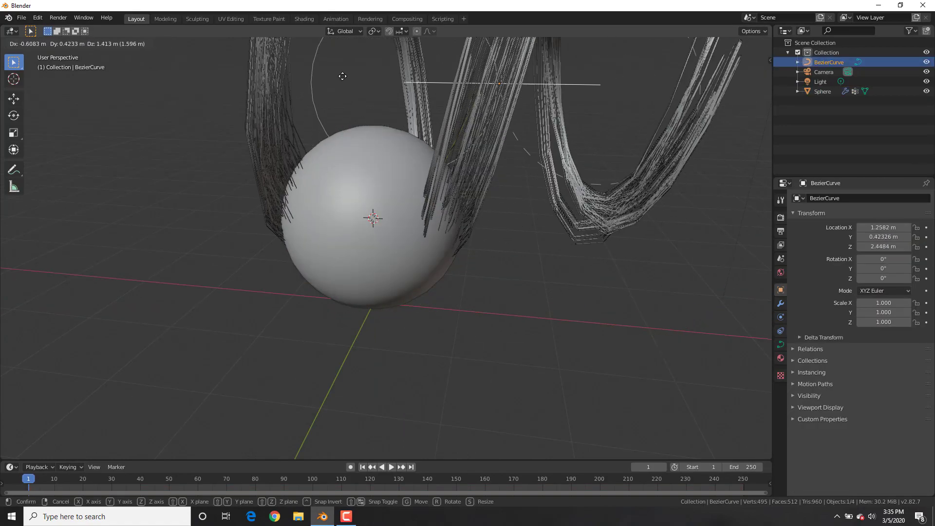
key(Escape)
middle_drag(508, 225, 566, 254)
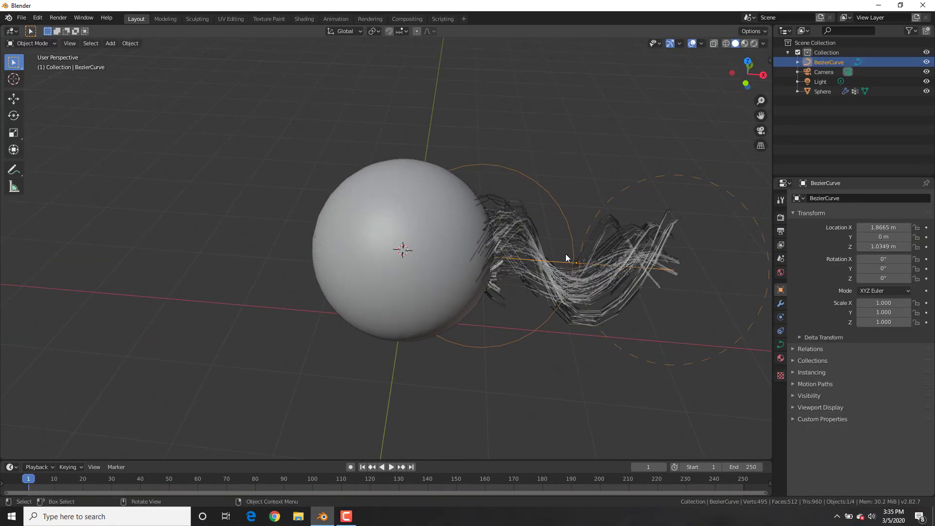
key(KP_7)
key(shift+a)
mouse_move(408, 236)
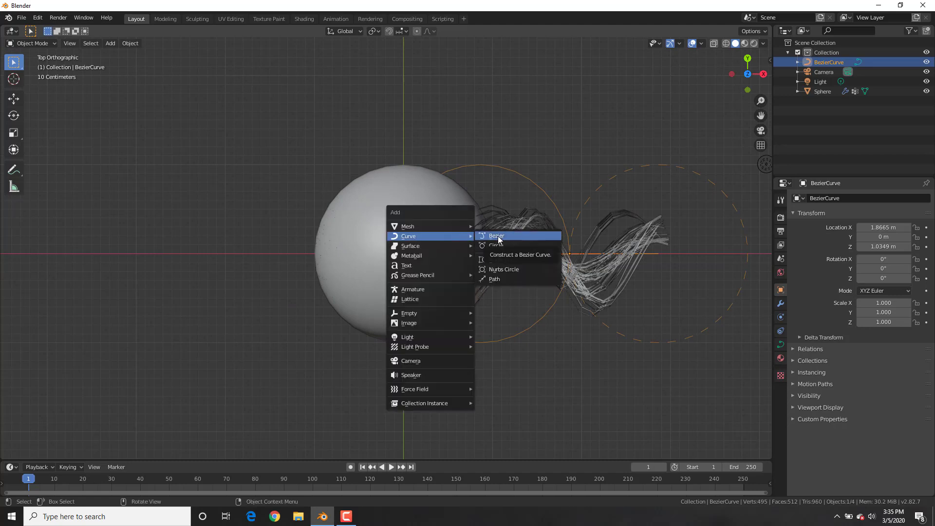
Add a second Bezier curve left of the sphere, turned 180° with its end against the sphere
click(497, 237)
key(g)
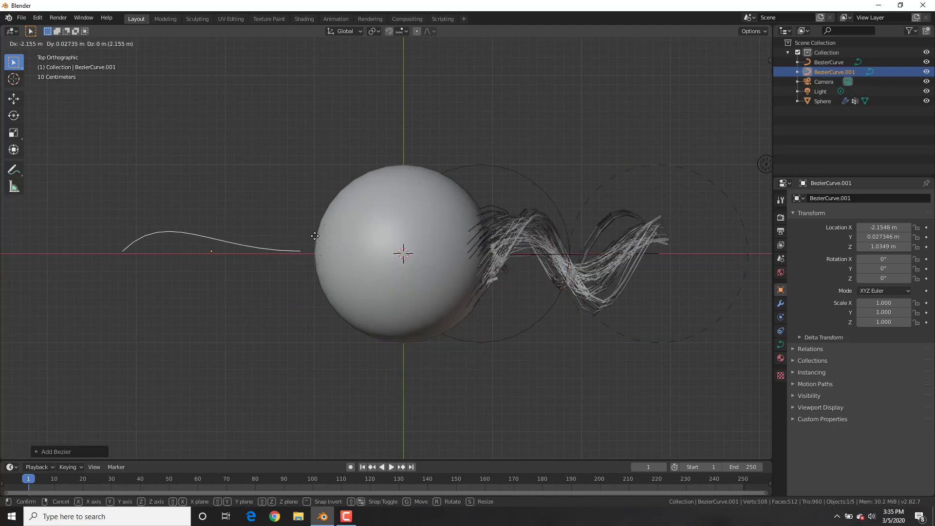
click(315, 236)
text(r180)
key(Return)
key(g)
click(270, 249)
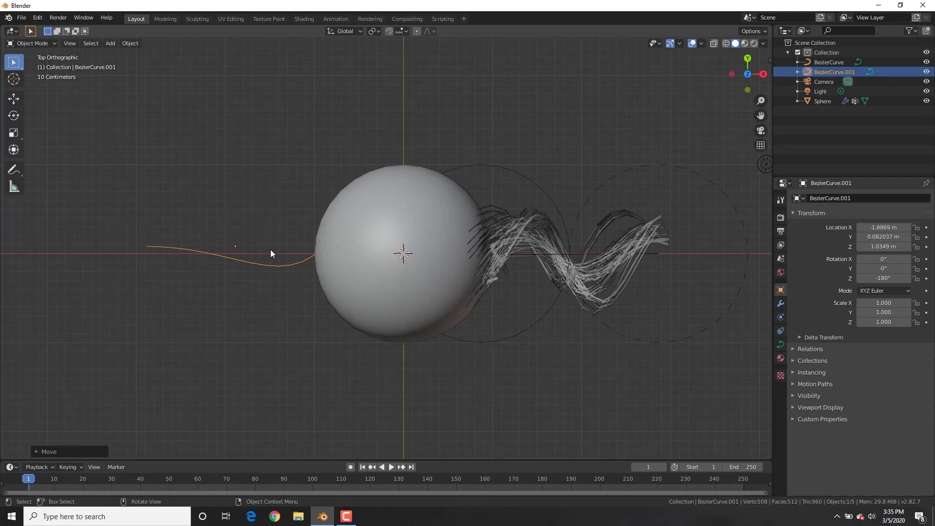
scroll(453, 233, up, 3)
key(Tab)
key(Tab)
scroll(460, 243, down, 3)
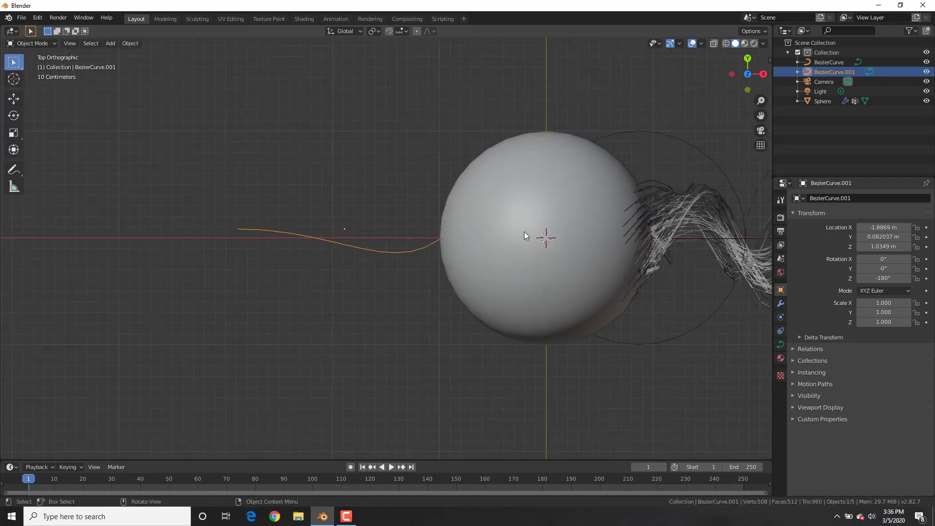
scroll(523, 232, down, 2)
Make the new curve a Curve Guide force field and reselect the original right curve
click(778, 319)
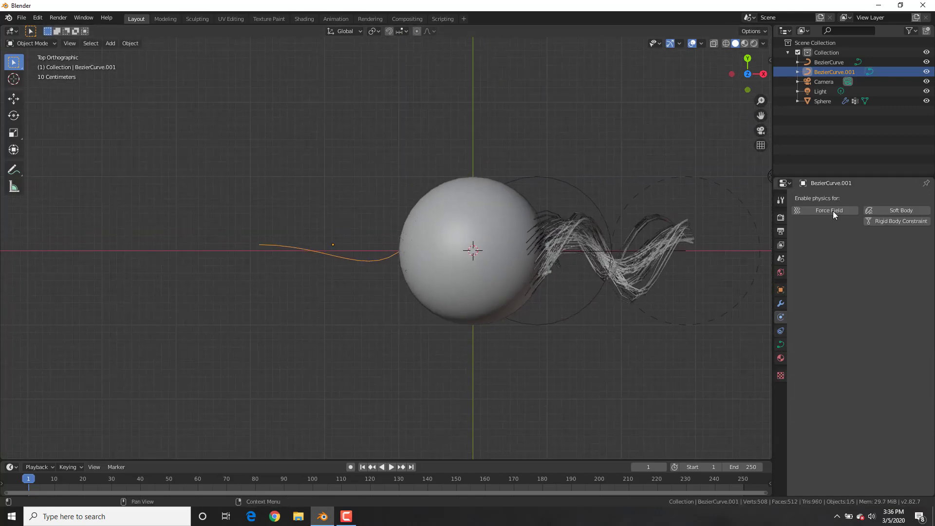
click(832, 211)
click(889, 252)
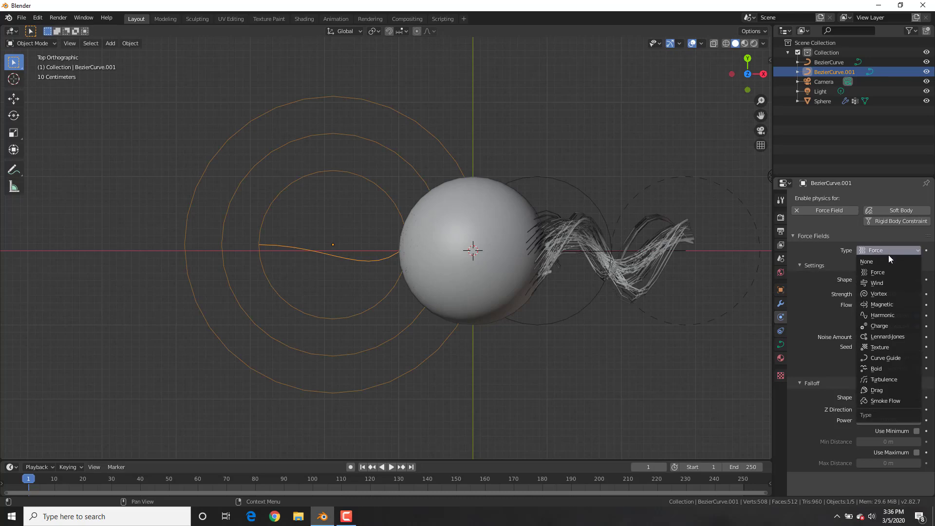
click(885, 357)
middle_drag(605, 274, 559, 251)
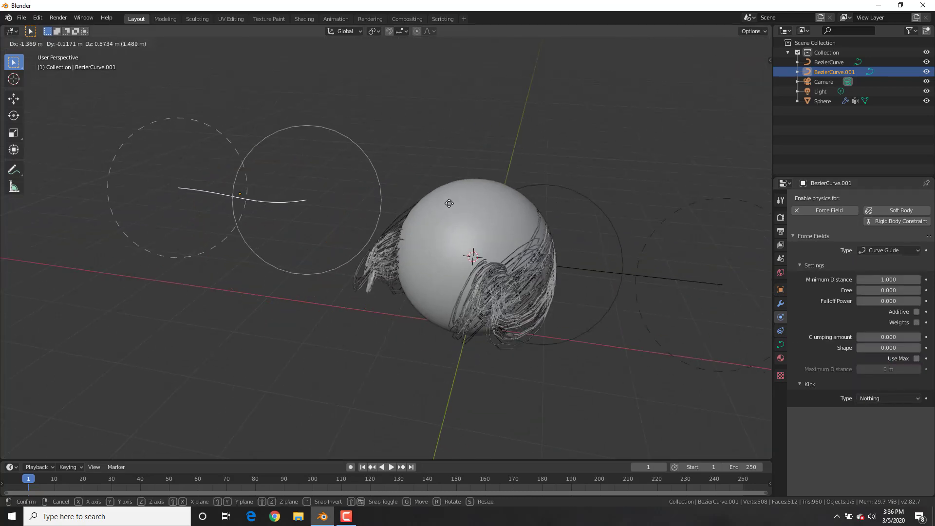
key(Escape)
click(617, 273)
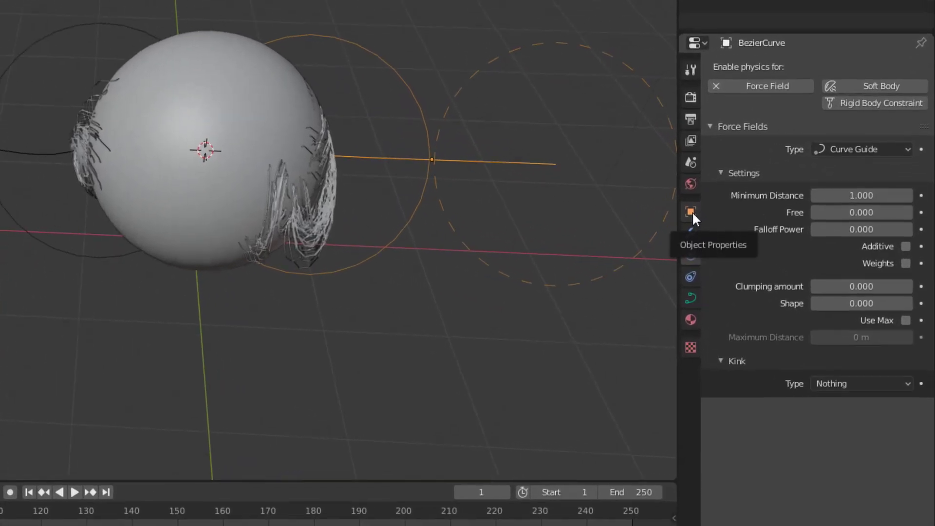
Add the original guide curve to a new collection named LeftArm
click(742, 256)
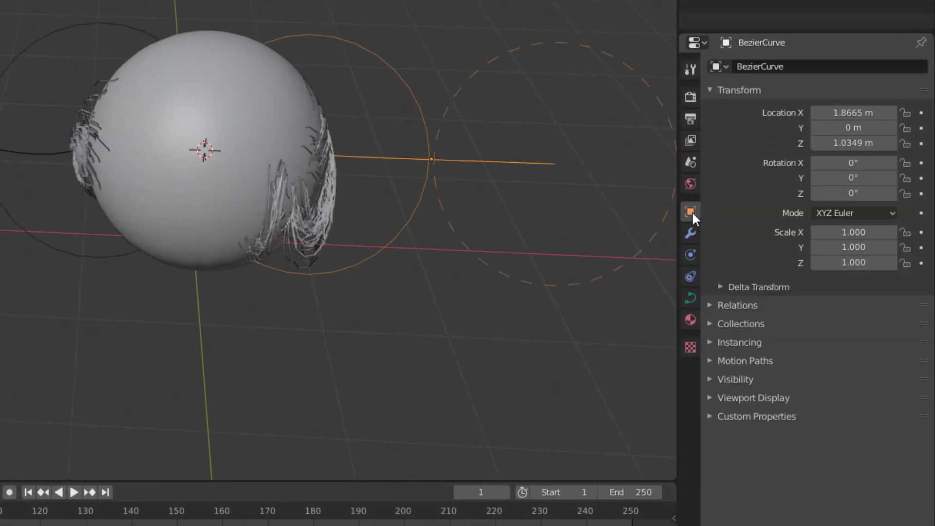
click(756, 326)
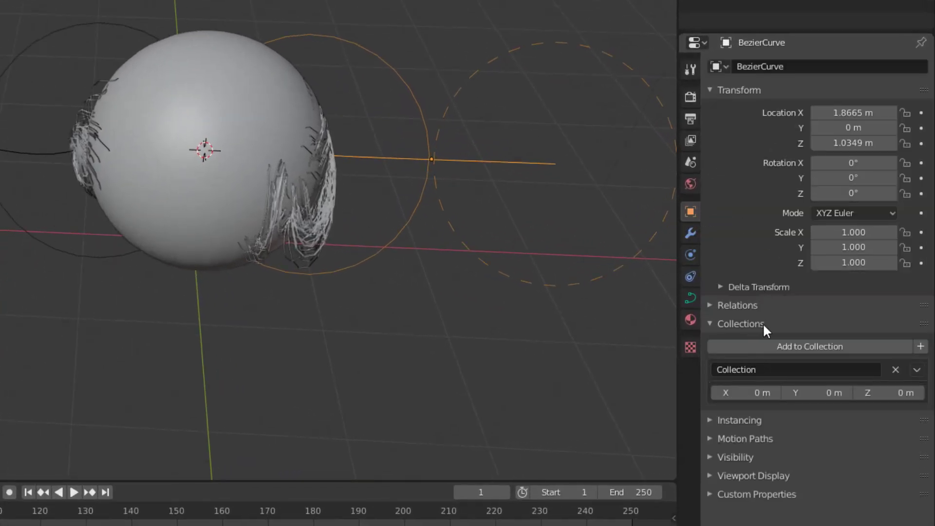
click(800, 348)
key(Escape)
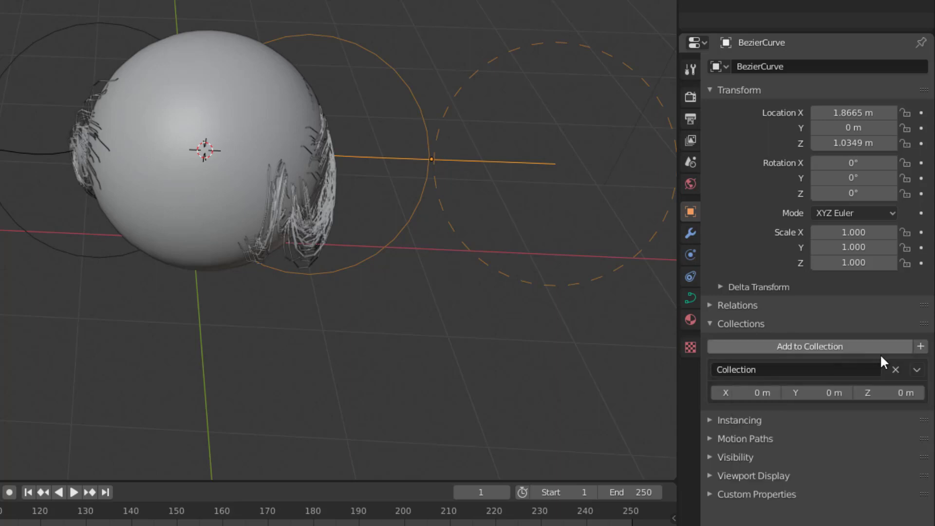
click(920, 347)
text(LeftArm)
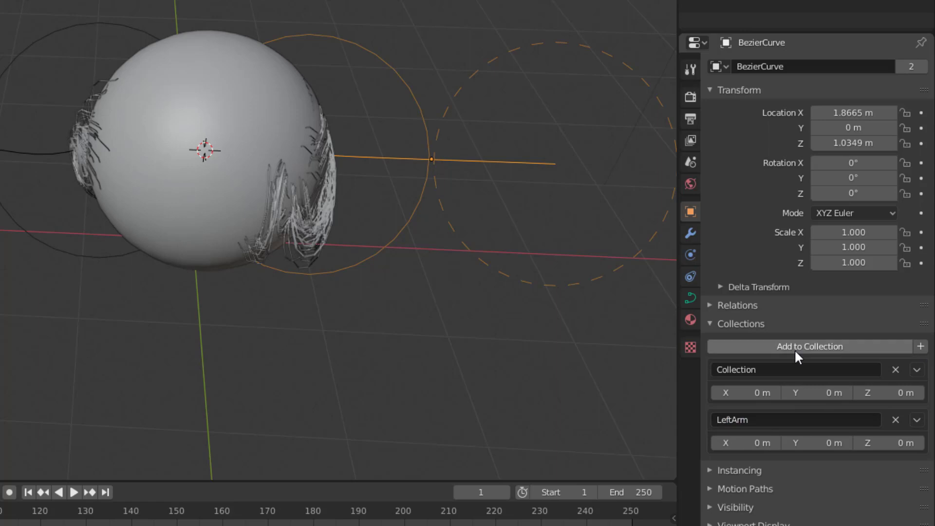
click(794, 349)
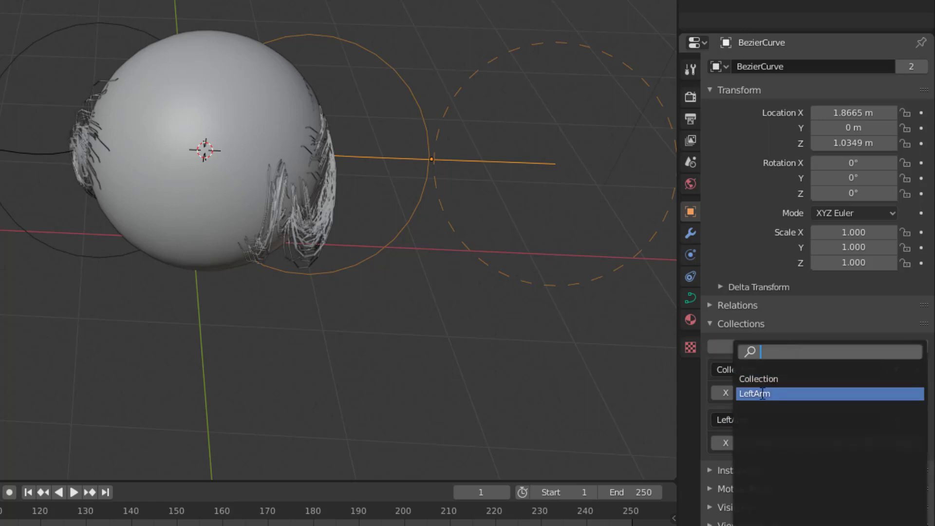
Add the other guide curve to a new collection named RightArm
click(31, 150)
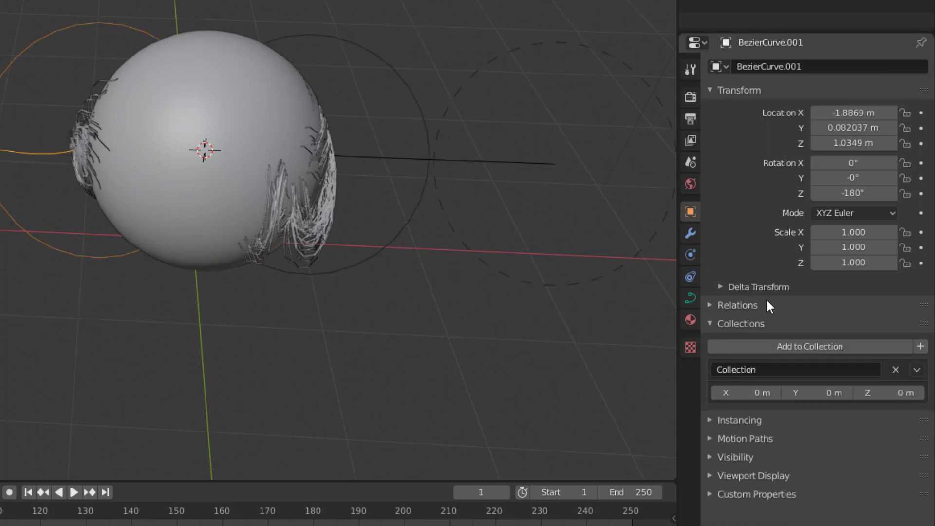
click(921, 347)
text(RightArm)
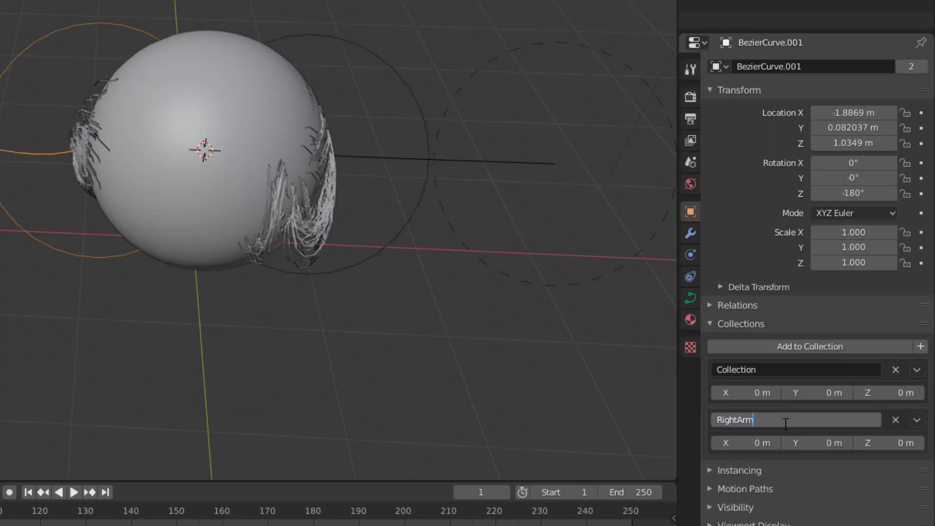
click(793, 347)
click(794, 399)
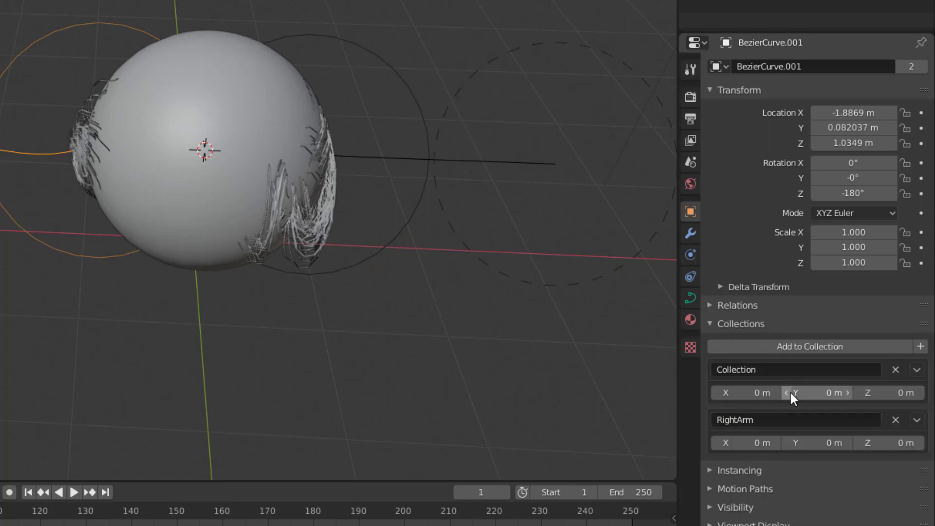
click(225, 161)
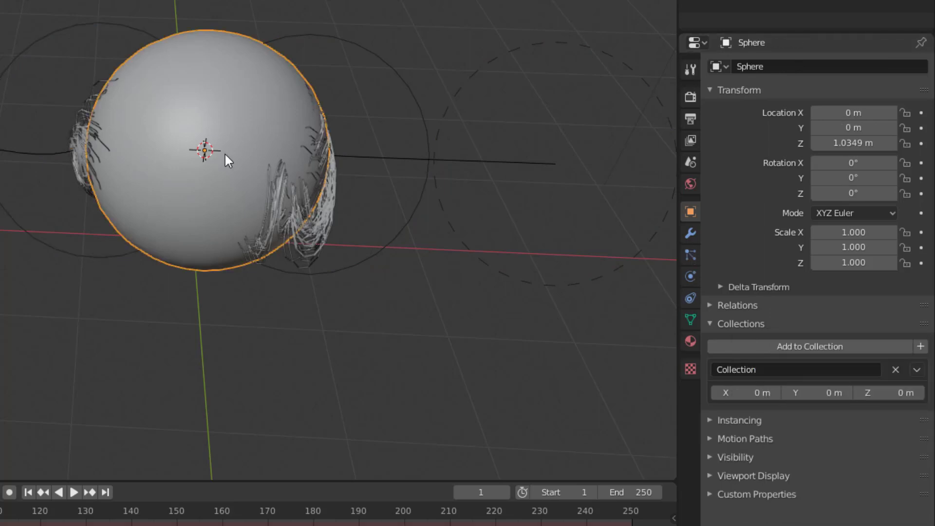
Set effector collections: RightArm for ParticleSettings.001 and LeftArm for ParticleSettings
click(689, 255)
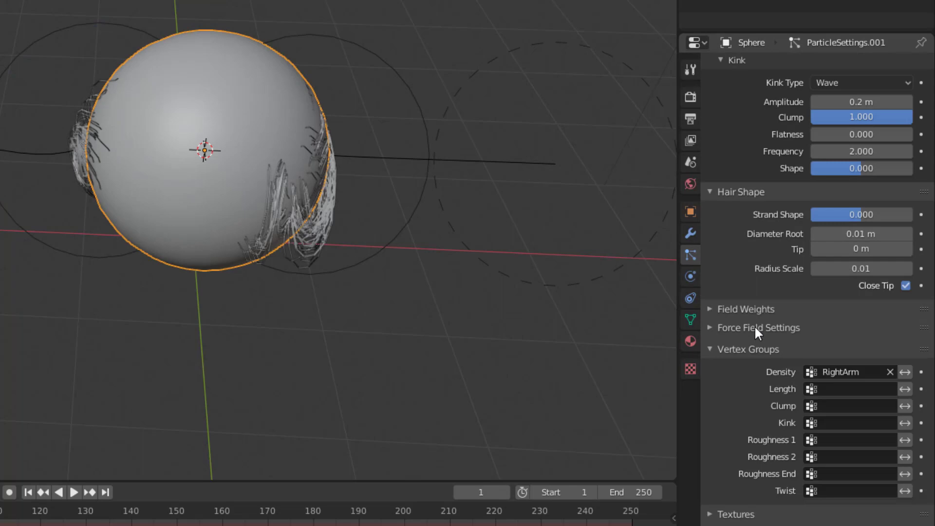
click(756, 309)
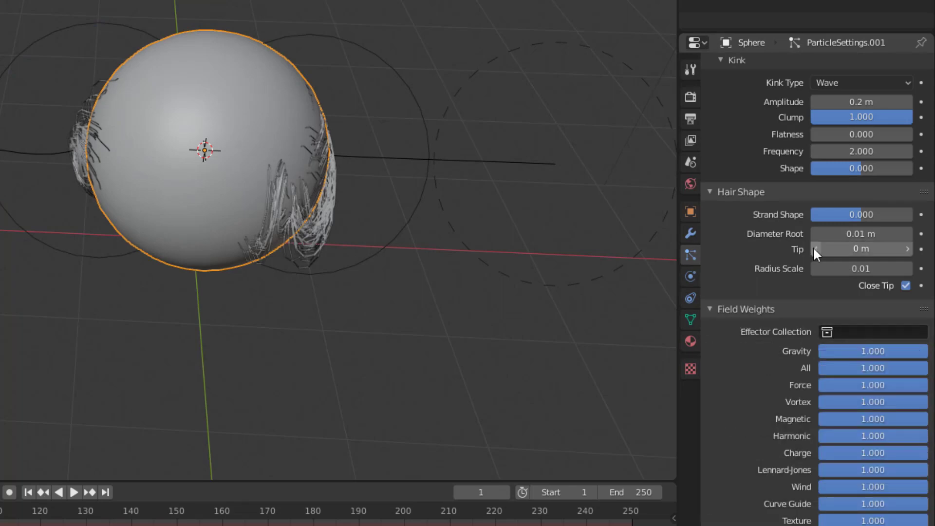
scroll(813, 246, up, 10)
scroll(815, 232, up, 6)
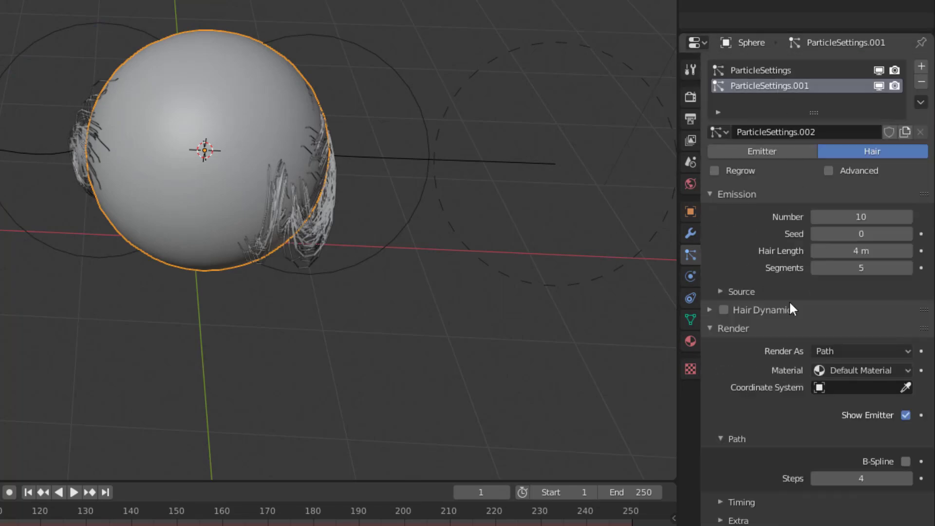
scroll(790, 300, down, 8)
scroll(785, 287, down, 8)
click(855, 239)
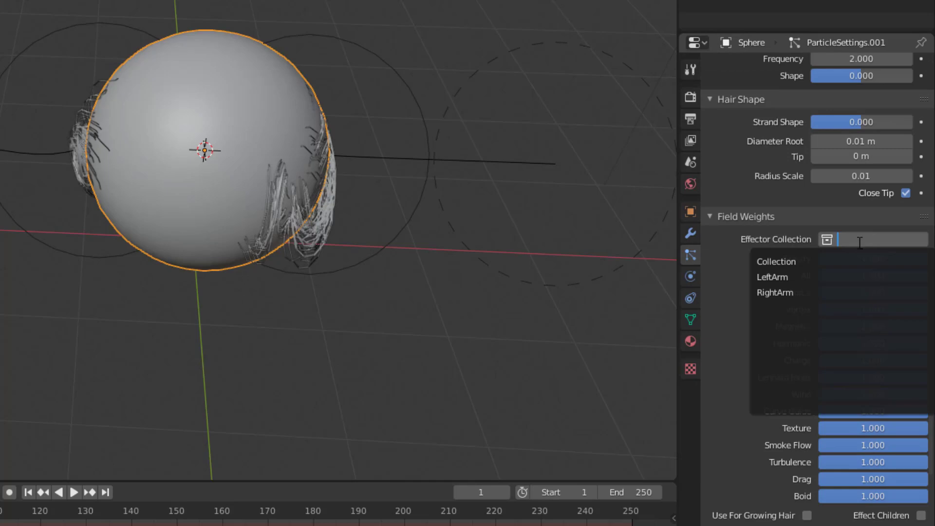
click(774, 292)
scroll(801, 266, up, 4)
scroll(803, 257, up, 8)
scroll(803, 257, up, 5)
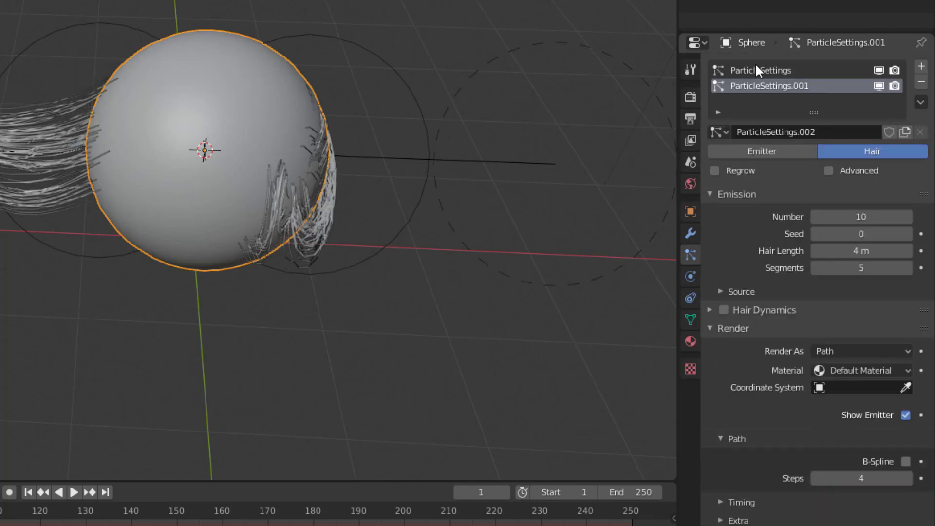
click(756, 70)
scroll(804, 366, down, 5)
scroll(804, 365, down, 8)
scroll(839, 263, down, 5)
click(836, 209)
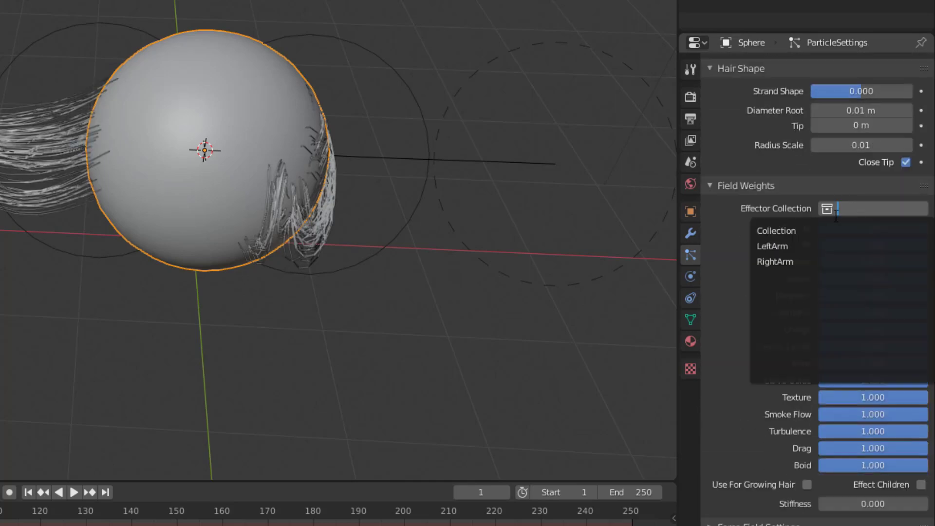
click(771, 246)
Check both guide curves stay in place, then add a new vertex group to the Sphere
click(603, 249)
key(g)
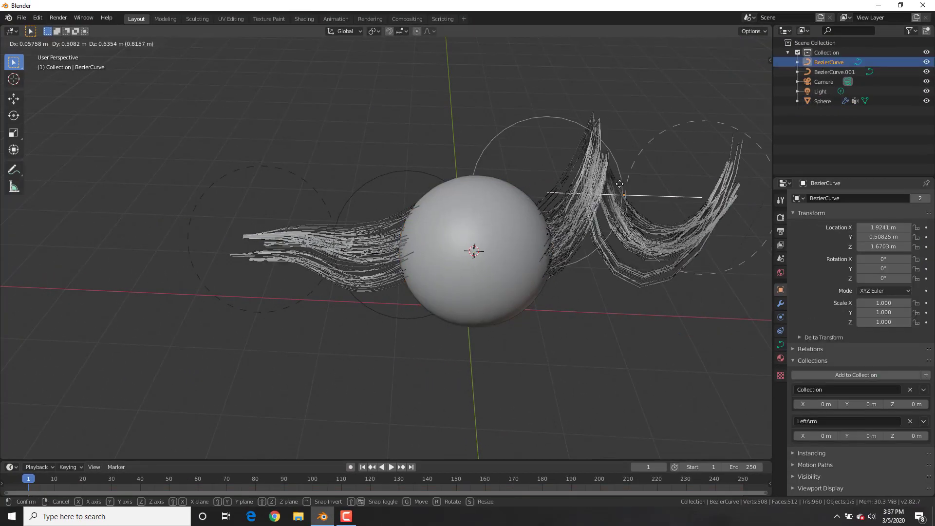
key(Escape)
click(344, 209)
key(g)
key(Escape)
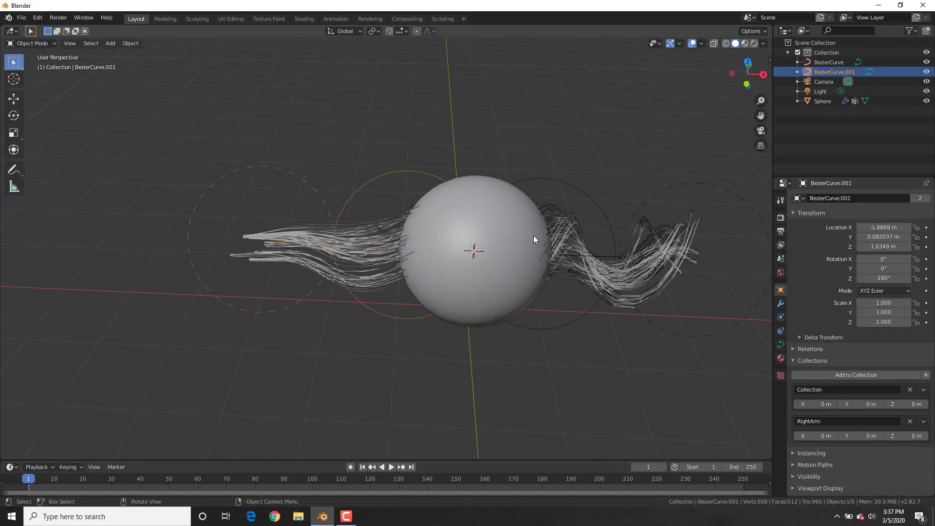
click(533, 239)
click(780, 359)
click(921, 230)
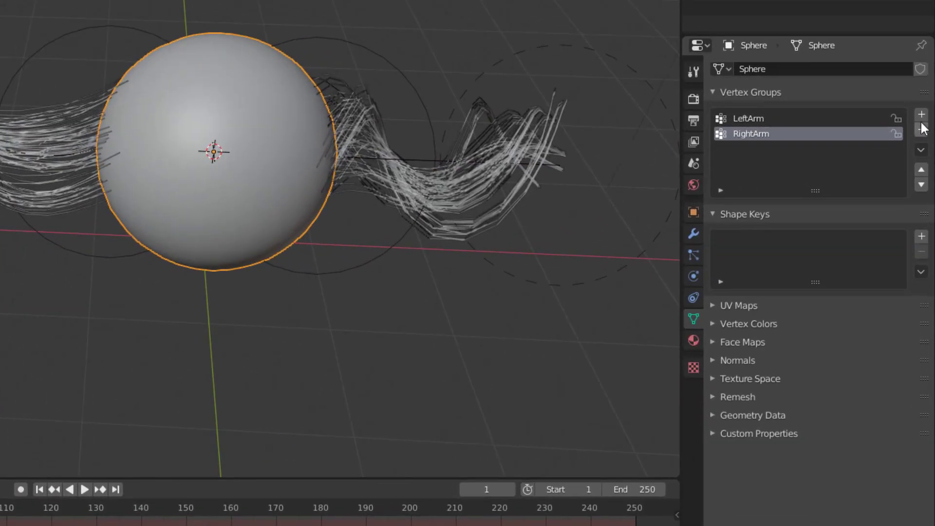
text(Body)
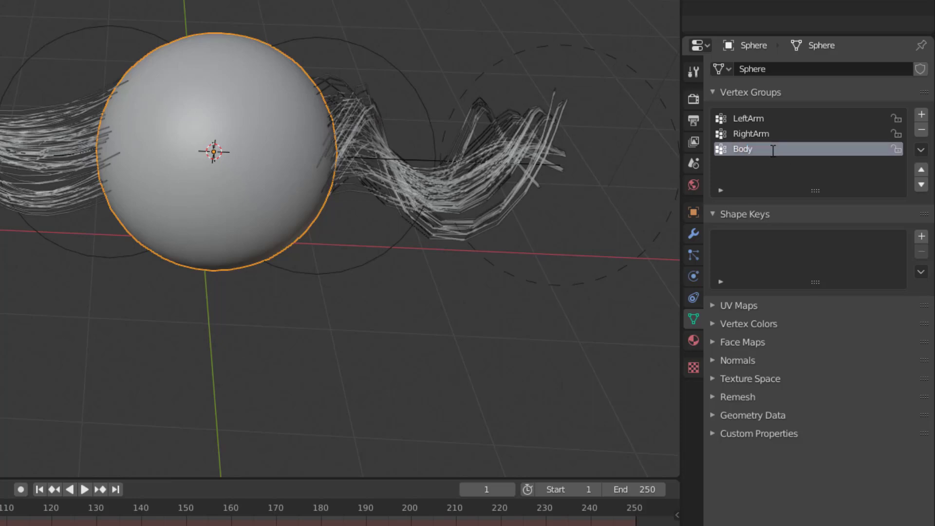
Name the group Body and assign it every sphere vertex outside the LeftArm and RightArm groups
key(Return)
key(Tab)
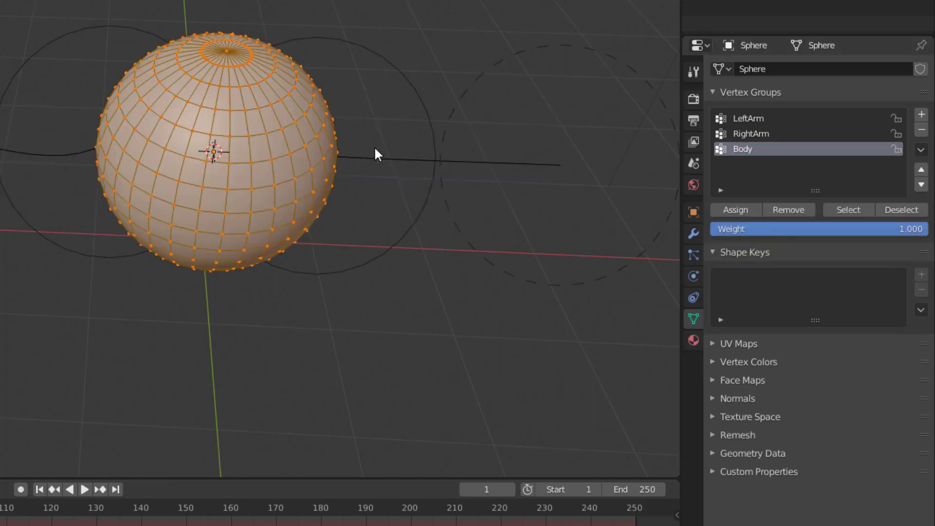
key(alt+a)
click(759, 119)
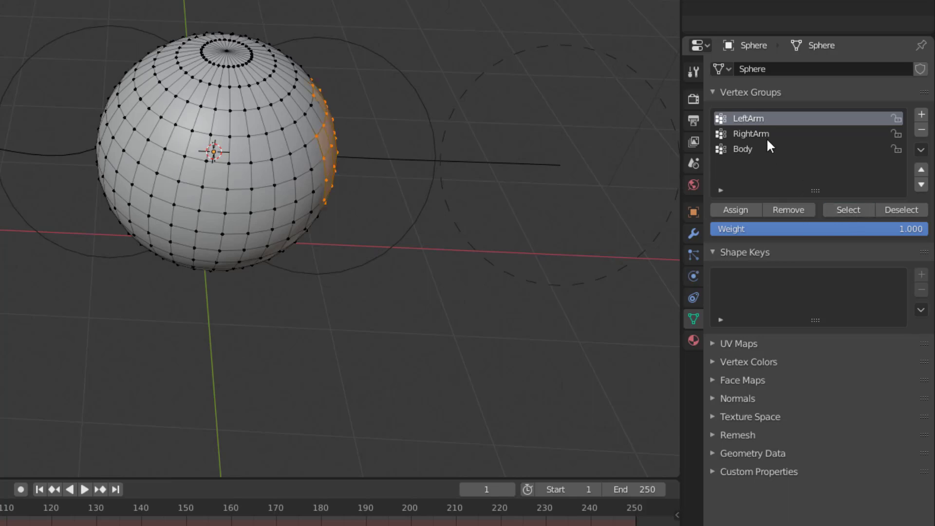
click(760, 135)
mouse_move(498, 185)
middle_down()
mouse_move(265, 88)
mouse_move(350, 76)
middle_up()
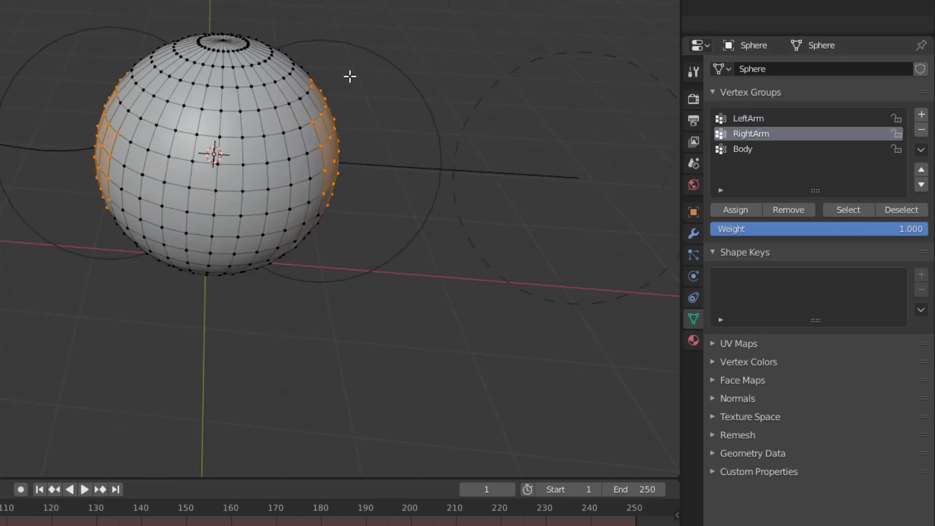
key(ctrl+i)
click(742, 150)
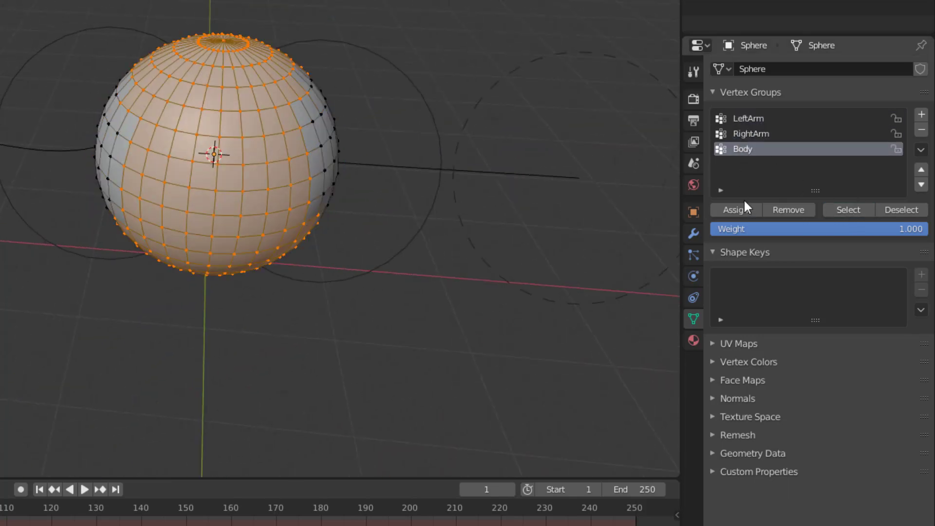
click(743, 211)
key(Tab)
click(693, 255)
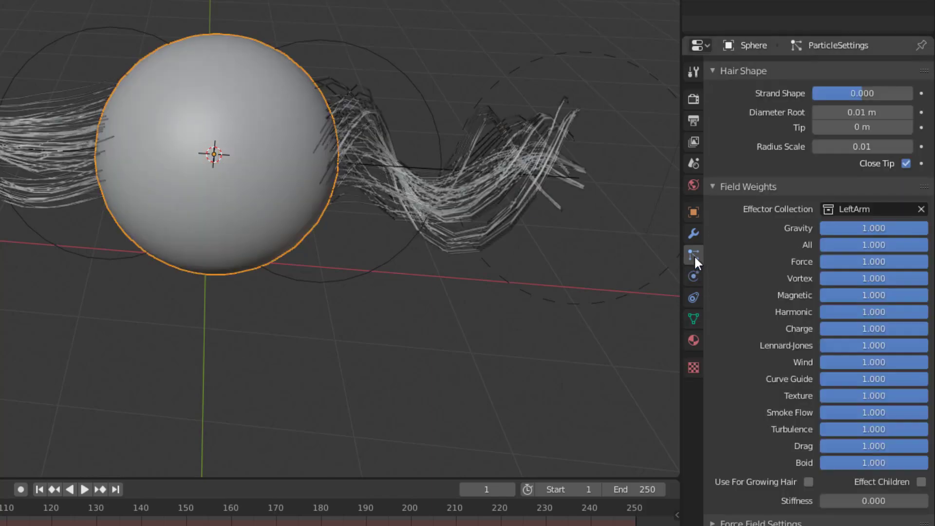
scroll(789, 173, up, 10)
scroll(784, 171, up, 10)
scroll(784, 171, up, 3)
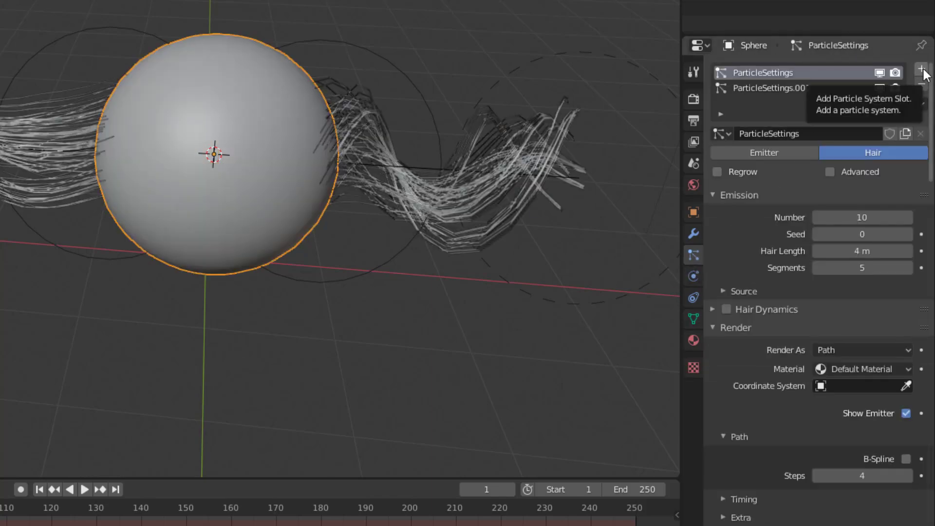
Add a third particle system of type Hair with its settings named Body
click(921, 68)
double_click(808, 133)
text(Body)
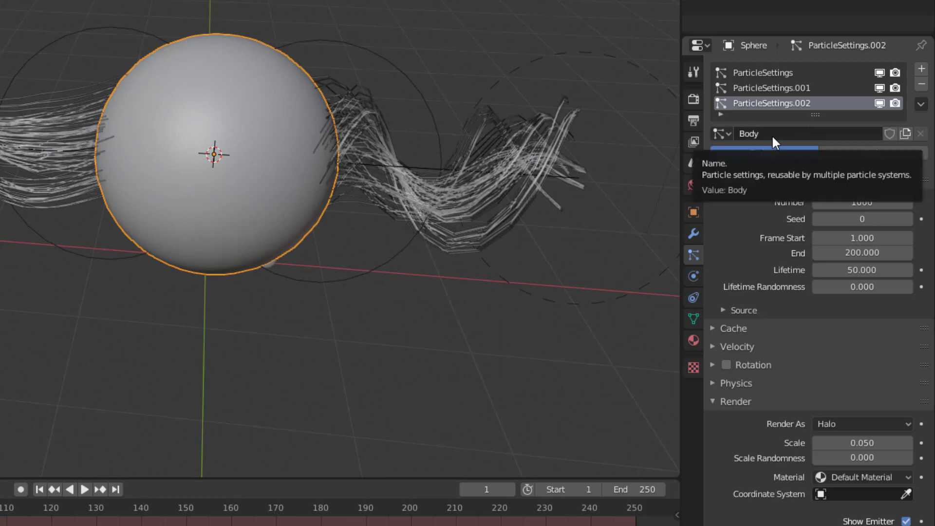
click(860, 155)
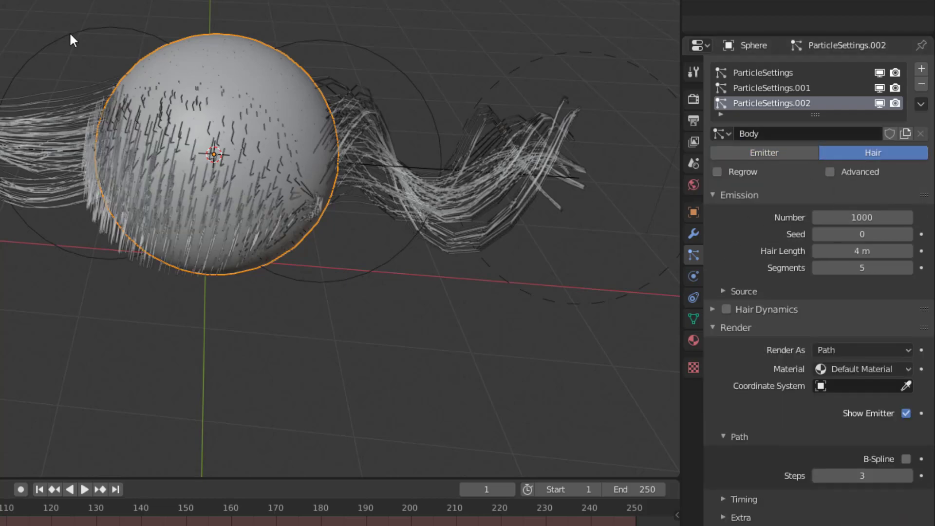
scroll(862, 288, down, 6)
scroll(863, 287, down, 15)
scroll(862, 287, up, 5)
scroll(863, 287, up, 1)
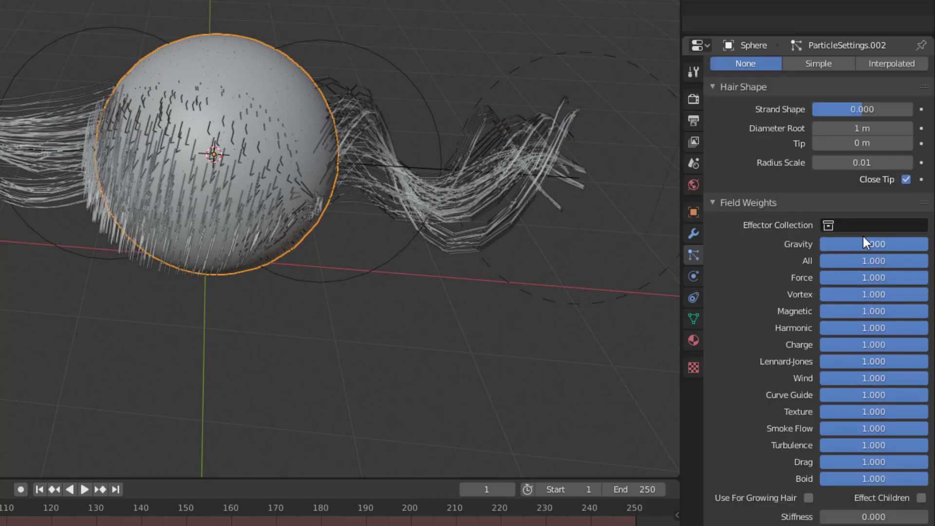
click(828, 225)
scroll(821, 277, up, 1)
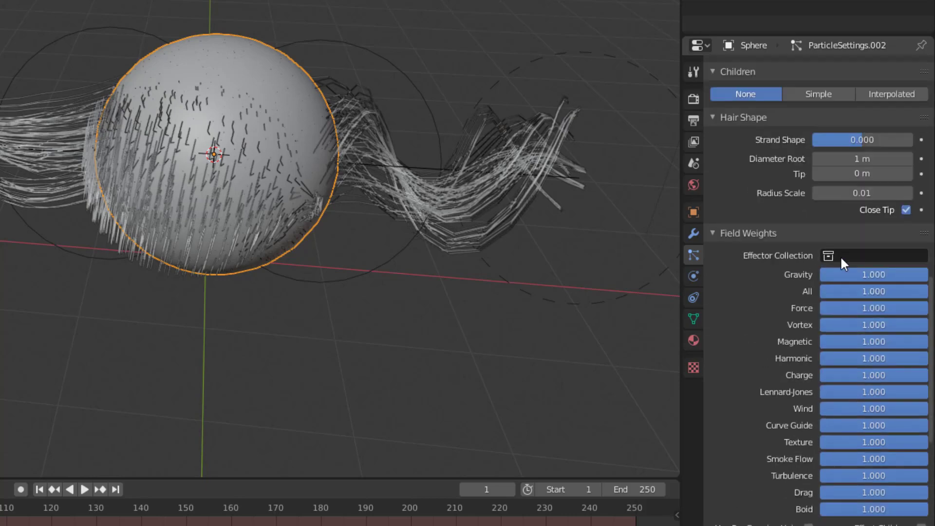
Add the sphere to a new collection named Body
click(694, 212)
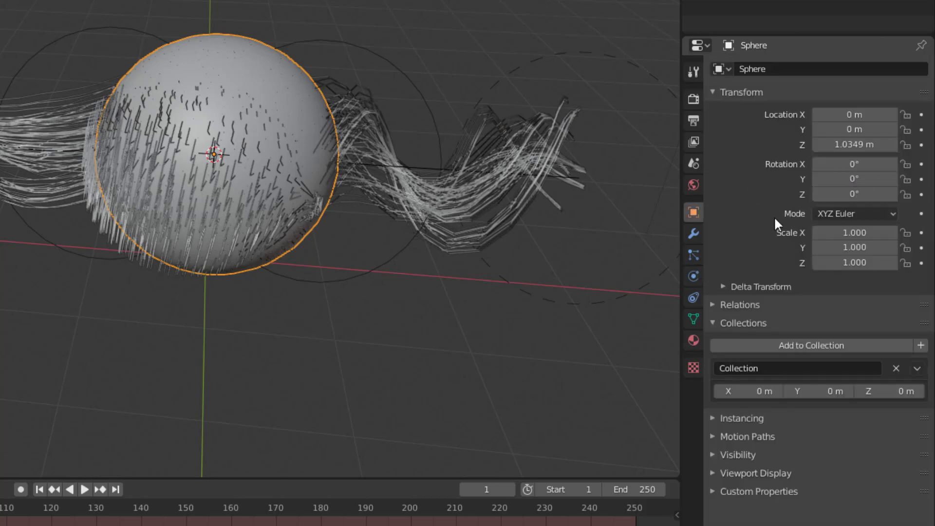
click(921, 346)
text(Body)
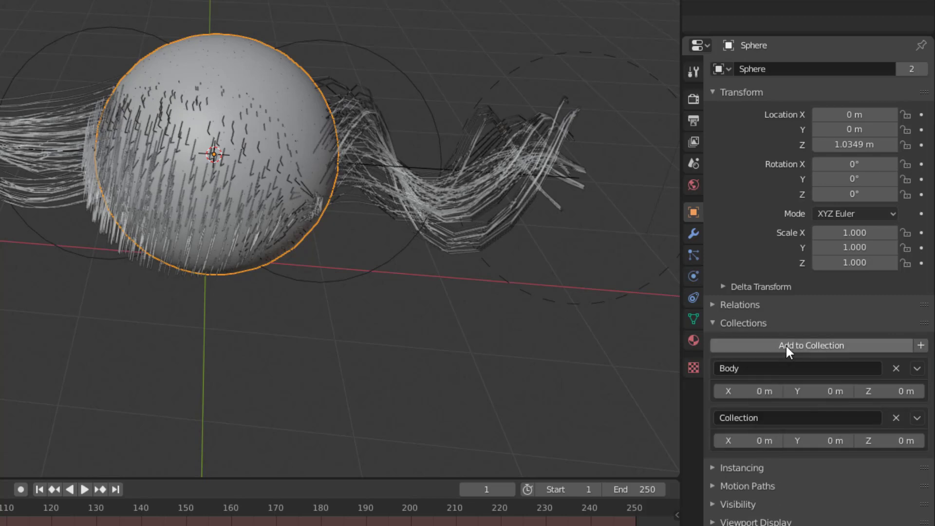
click(785, 344)
click(782, 372)
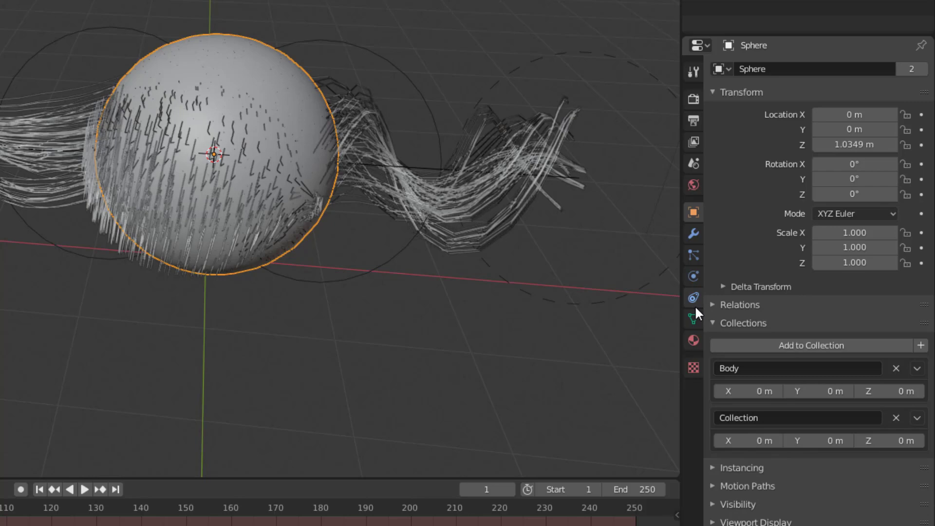
Set the Body hair's Effector Collection to Body and drag Hair Length down to 0 m
click(694, 254)
click(864, 255)
click(809, 276)
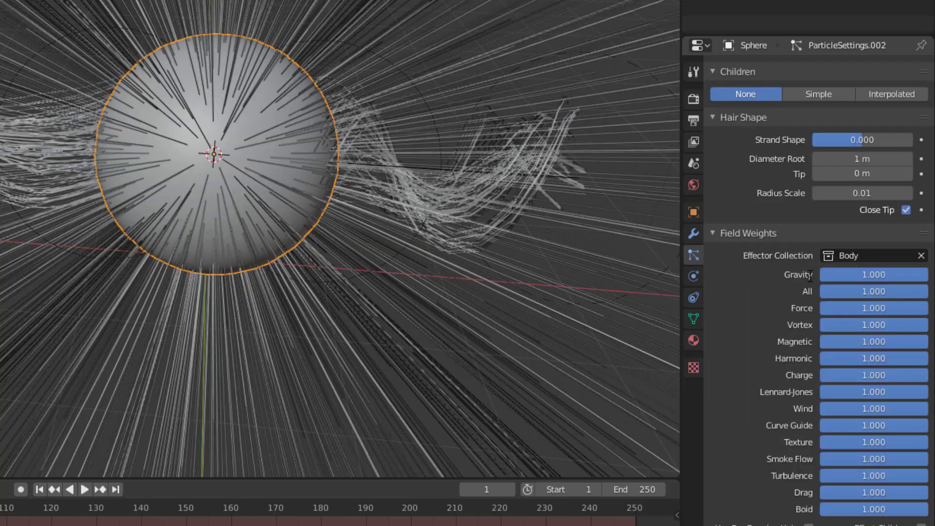
scroll(809, 281, up, 8)
scroll(809, 282, up, 10)
drag(864, 254, 840, 251)
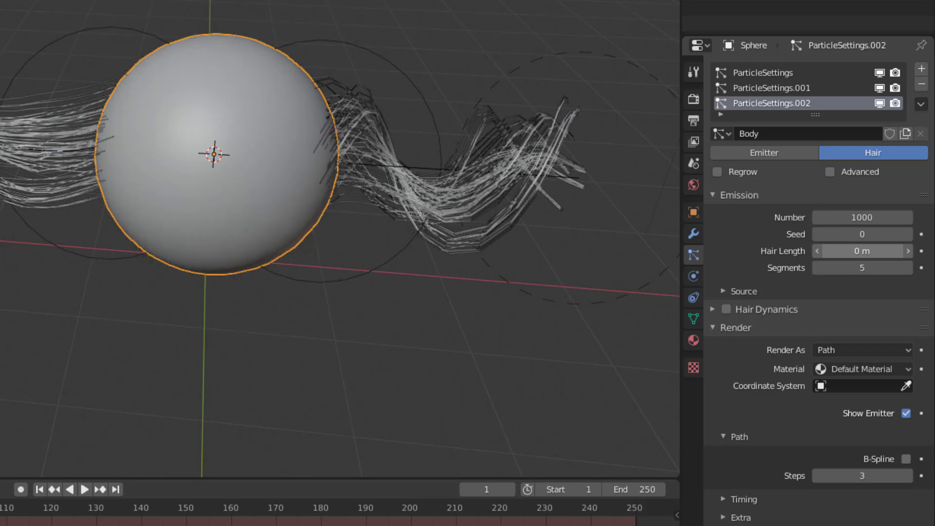
scroll(838, 292, down, 2)
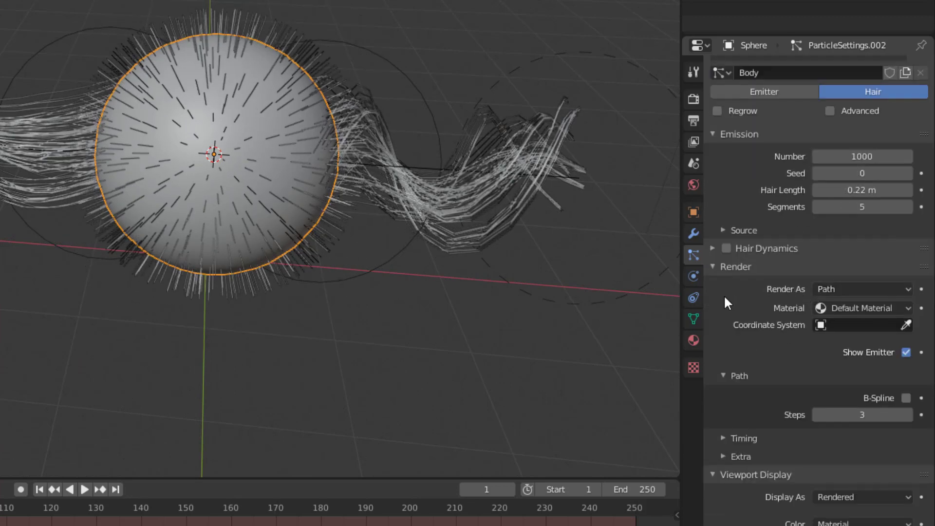
scroll(723, 294, down, 2)
scroll(724, 294, down, 1)
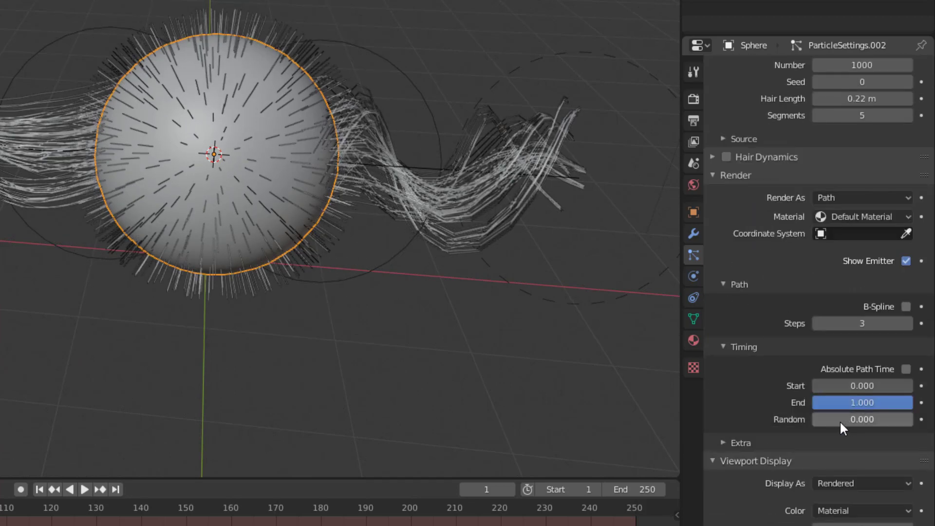
Set the Body hair to 0.22 m with Random timing 1.0 and Interpolated children
drag(839, 420, 914, 420)
scroll(452, 195, up, 1)
scroll(452, 195, up, 1)
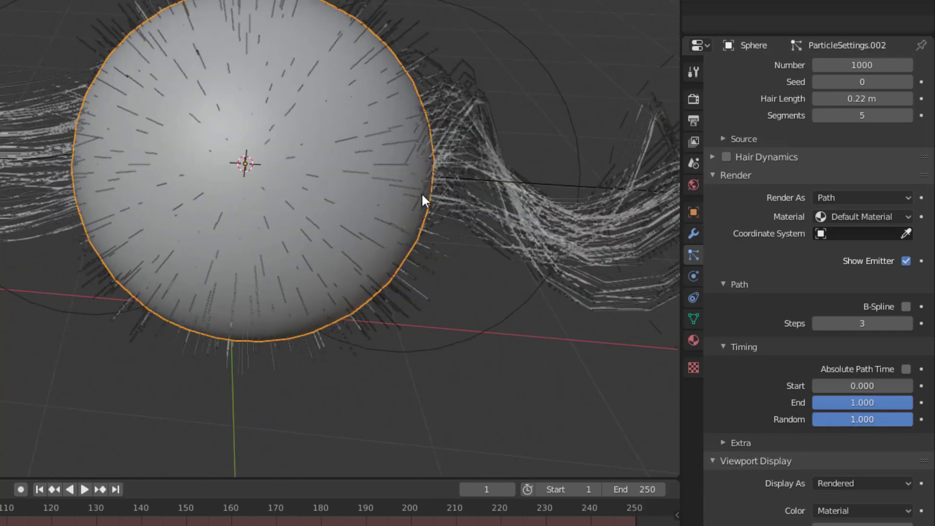
scroll(421, 193, up, 1)
scroll(799, 299, down, 2)
scroll(798, 298, down, 1)
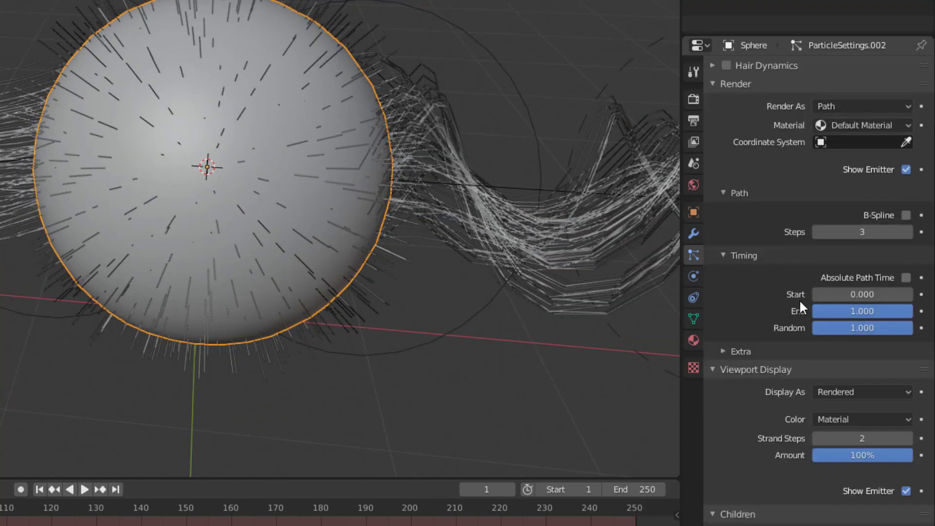
scroll(799, 298, down, 7)
click(889, 322)
scroll(890, 320, down, 1)
scroll(890, 320, down, 3)
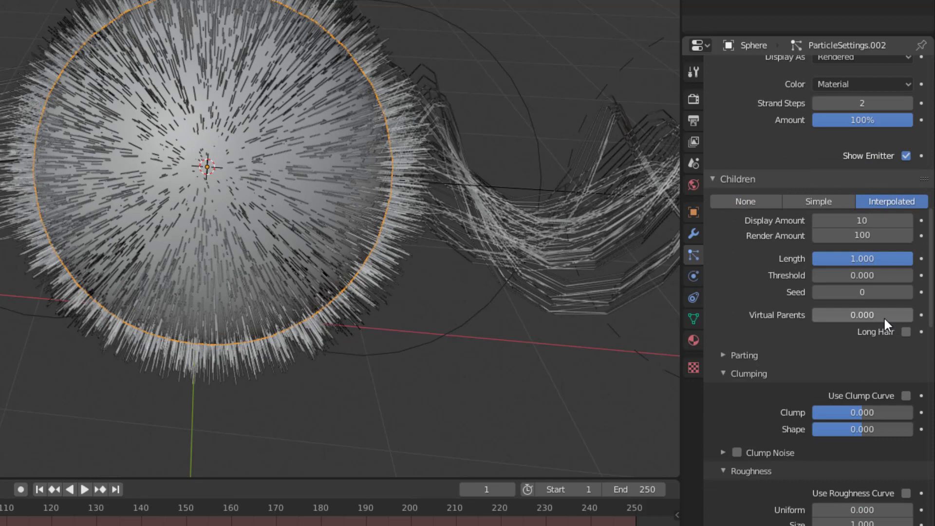
scroll(864, 346, down, 2)
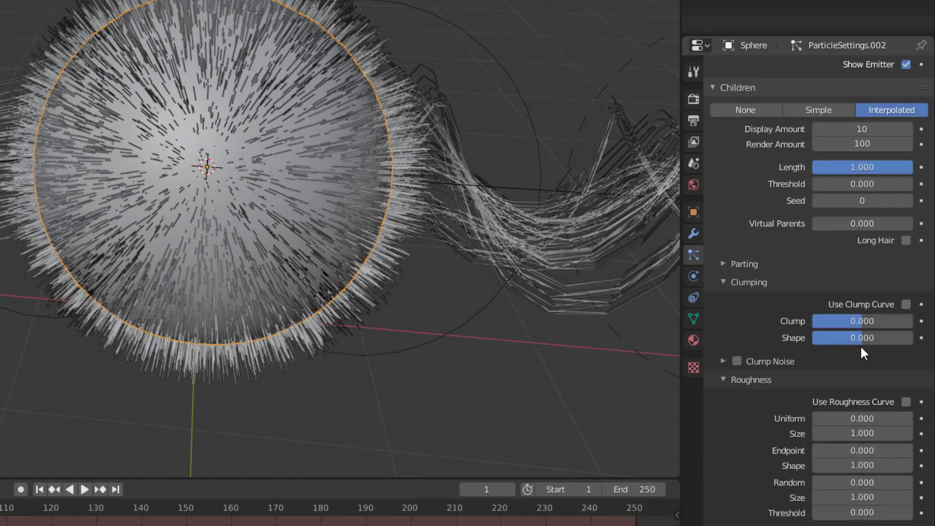
scroll(860, 346, down, 2)
scroll(860, 345, down, 2)
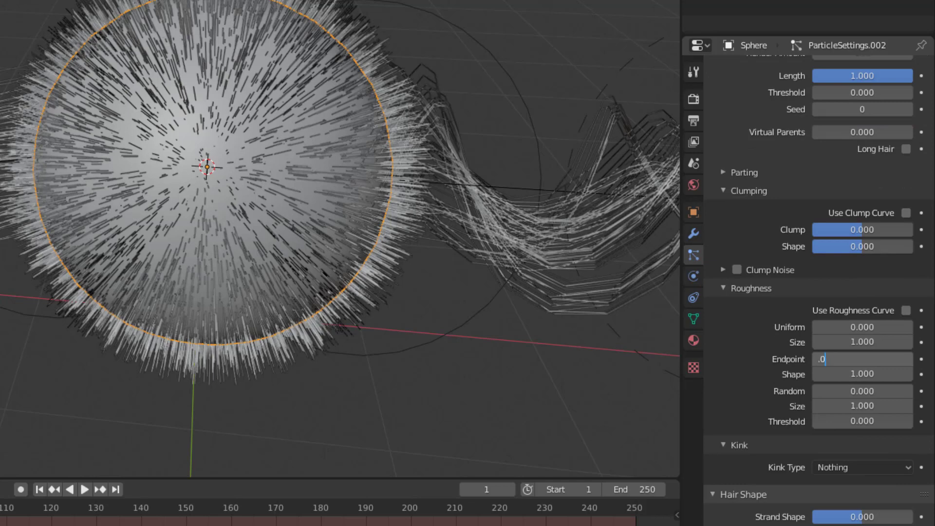
text(2)
Set roughness Endpoint 0.020 and Random 0.050, then try Wave and Curl kinks before settling on Nothing
key(Return)
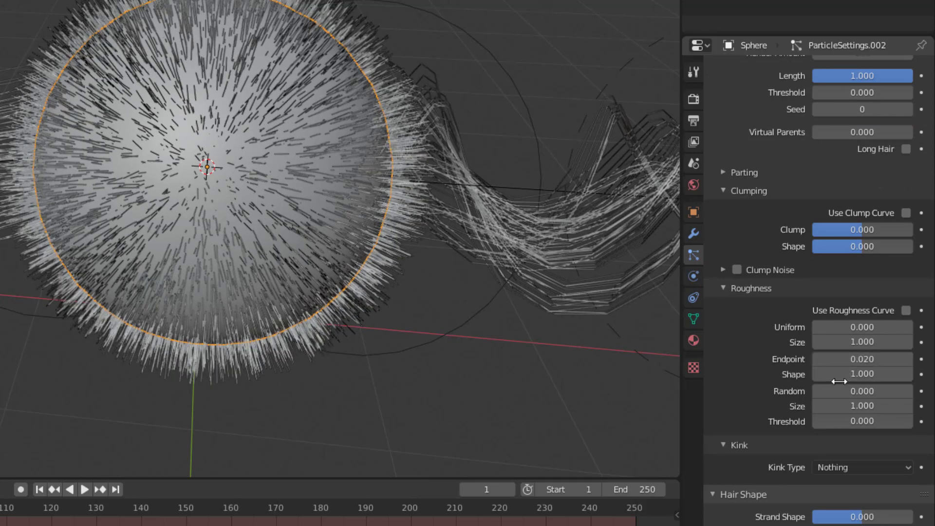
text(5)
key(Return)
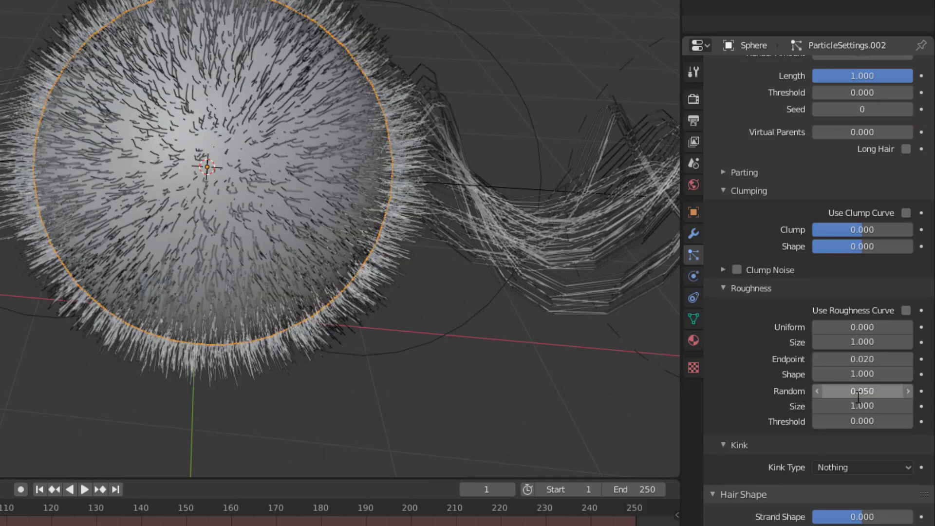
scroll(830, 330, down, 4)
click(850, 345)
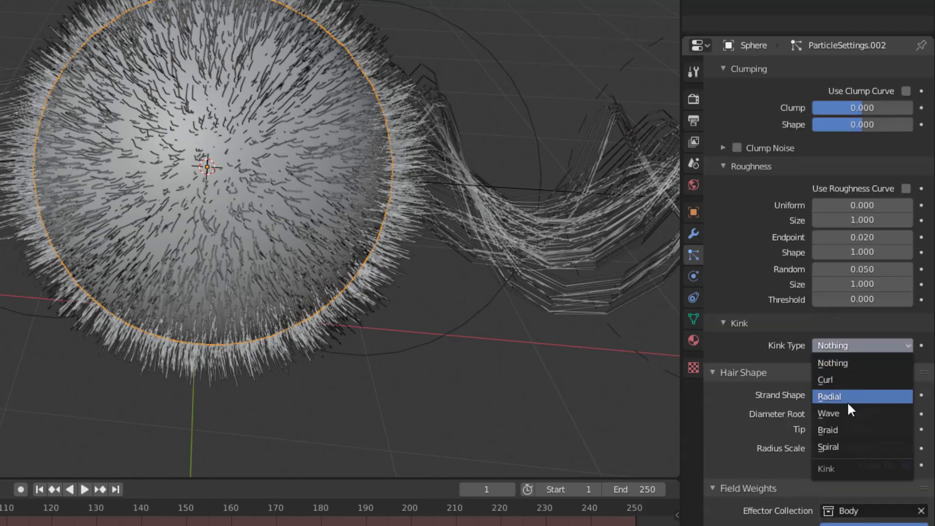
click(838, 411)
click(851, 343)
click(825, 378)
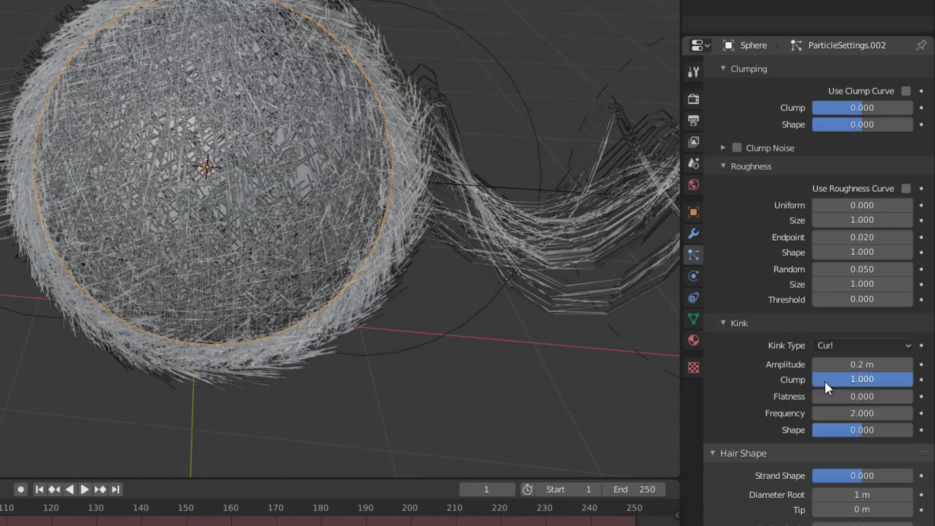
click(851, 341)
click(840, 376)
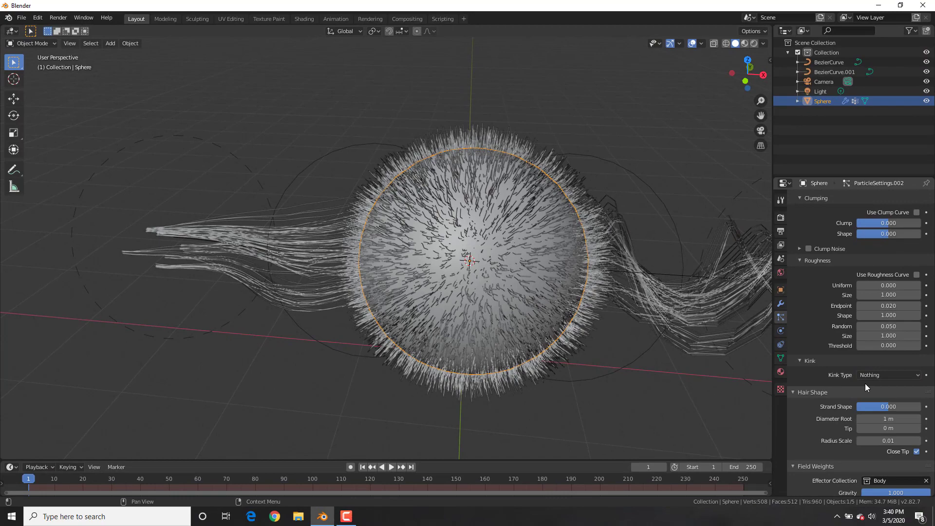
scroll(865, 383, up, 8)
scroll(864, 360, up, 8)
middle_drag(386, 235, 363, 232)
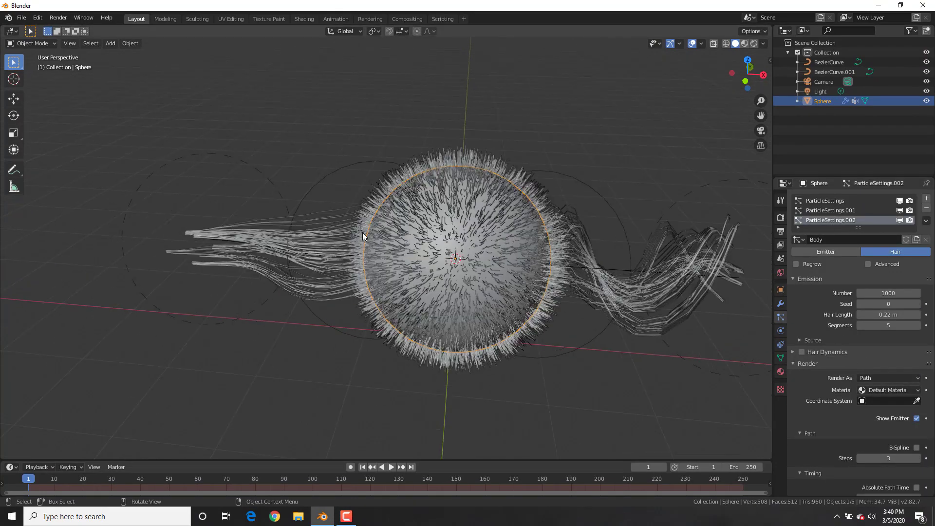
Tilt and shift the points of the left-side guide curve in Edit Mode
click(297, 212)
key(Tab)
scroll(297, 213, down, 2)
key(ctrl+t)
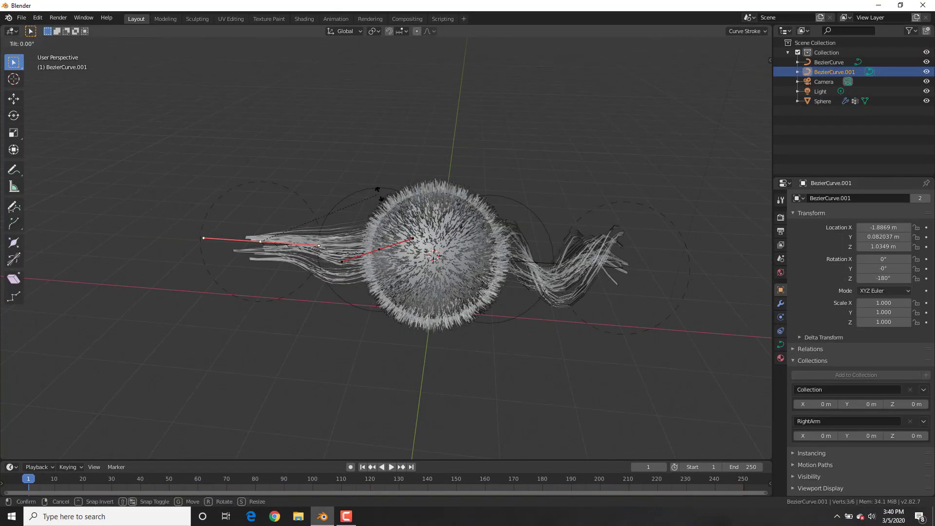
click(402, 239)
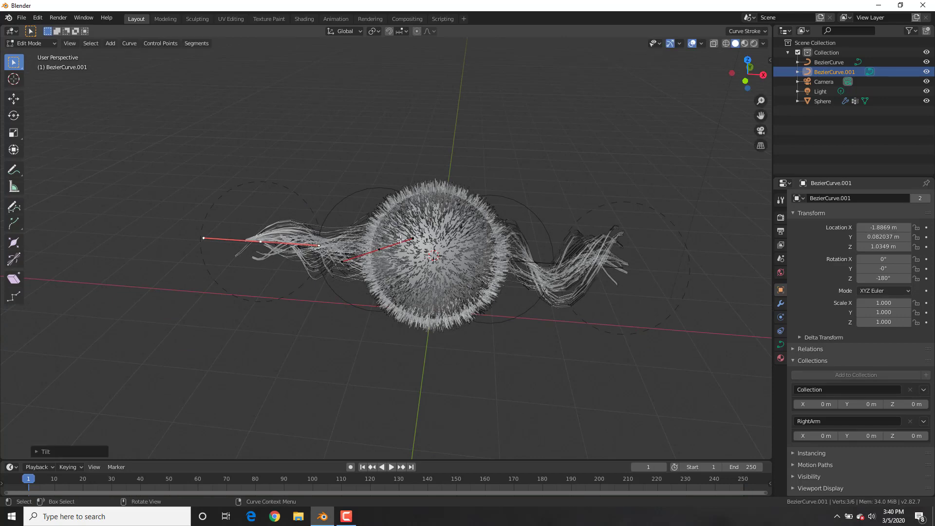
key(g)
click(380, 242)
mouse_move(380, 241)
middle_down()
mouse_move(252, 246)
mouse_move(471, 253)
middle_up()
scroll(291, 252, up, 2)
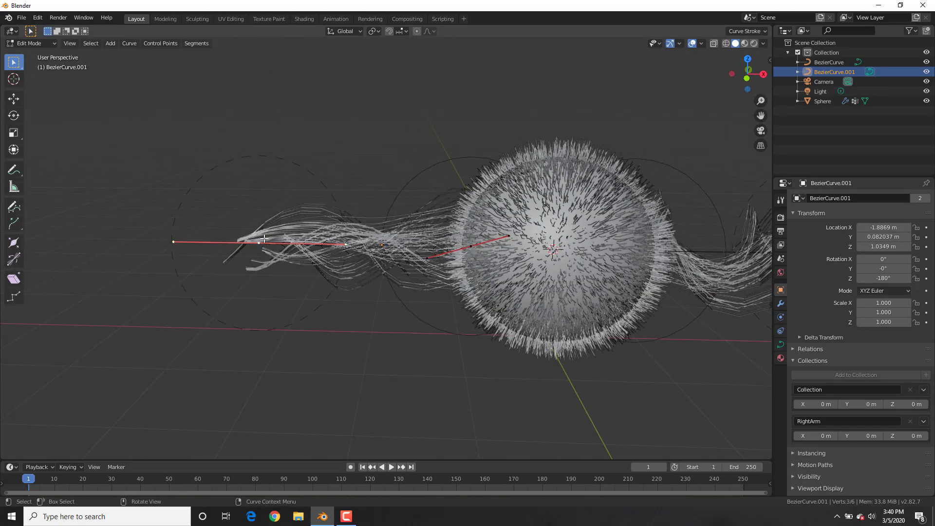
Hook the curve point to a new Empty and move it to the far left hair tip
key(ctrl+h)
click(354, 202)
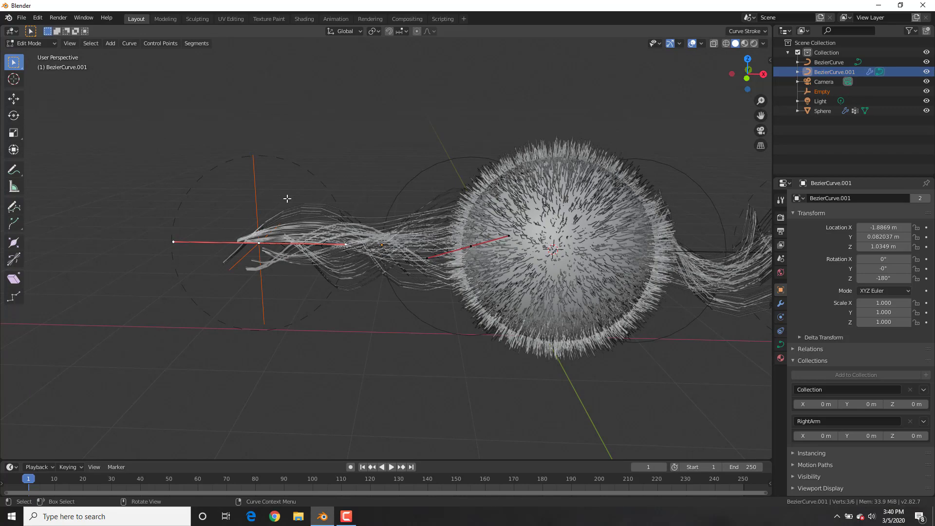
key(Tab)
click(255, 194)
key(g)
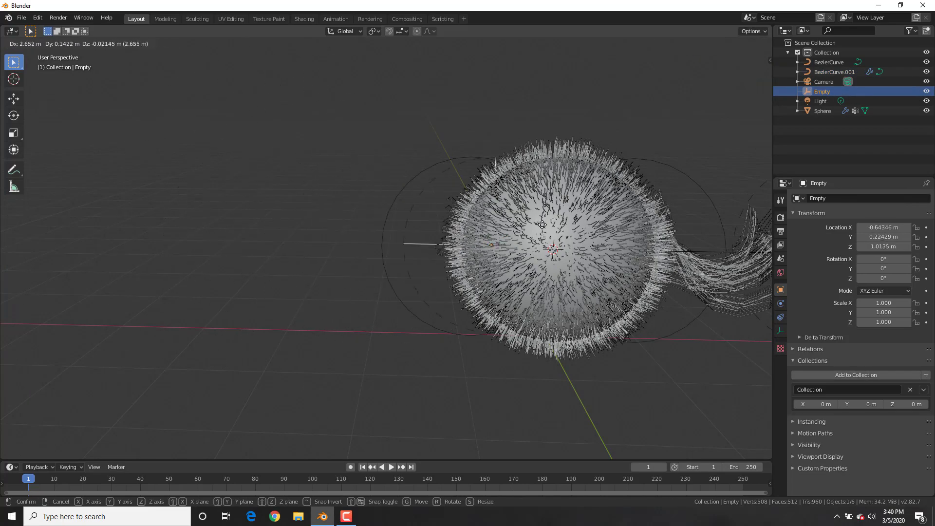
click(598, 248)
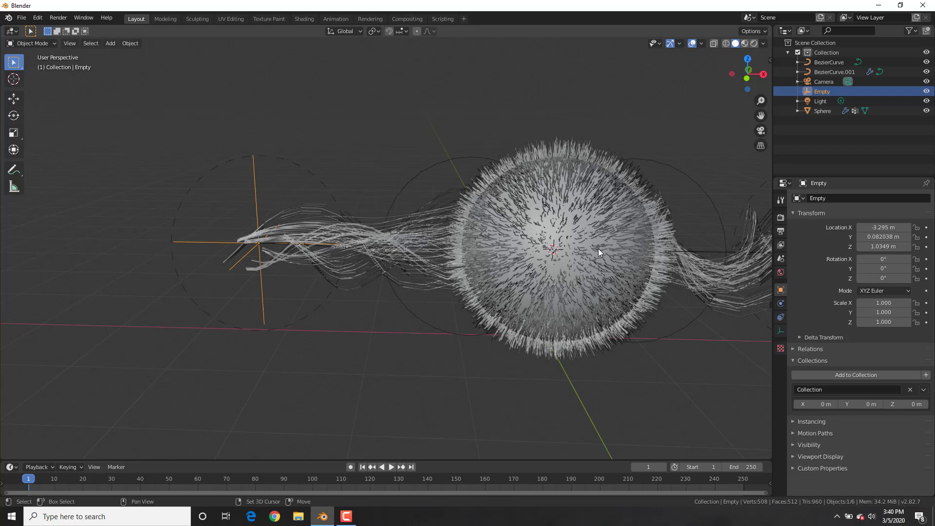
middle_drag(598, 248, 400, 251)
Subdivide the right-side BezierCurve, then reposition and rotate its points
click(496, 251)
key(Tab)
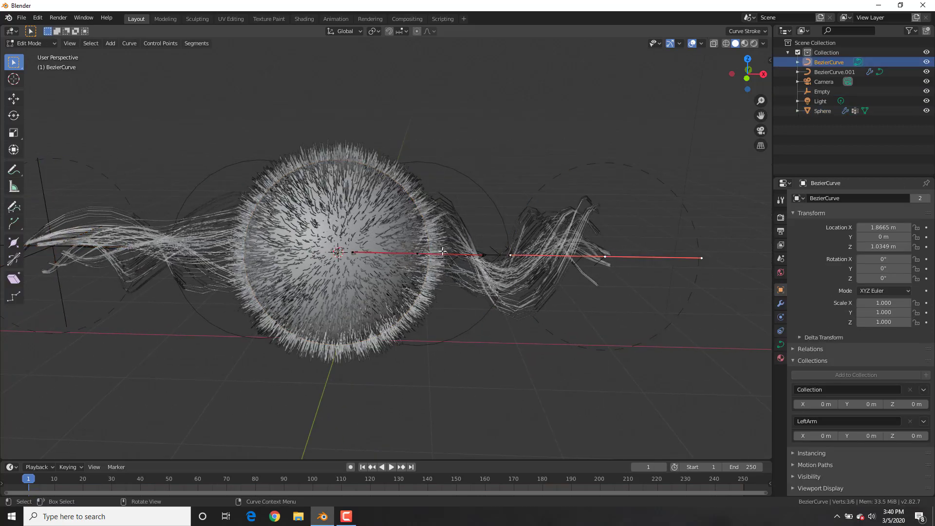
right_click(586, 260)
click(647, 212)
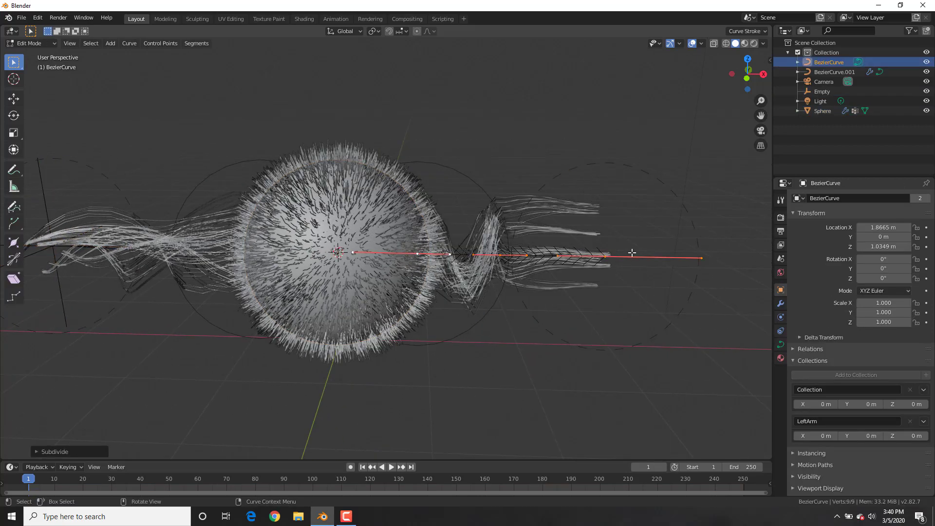
click(603, 256)
key(g)
scroll(521, 250, down, 3)
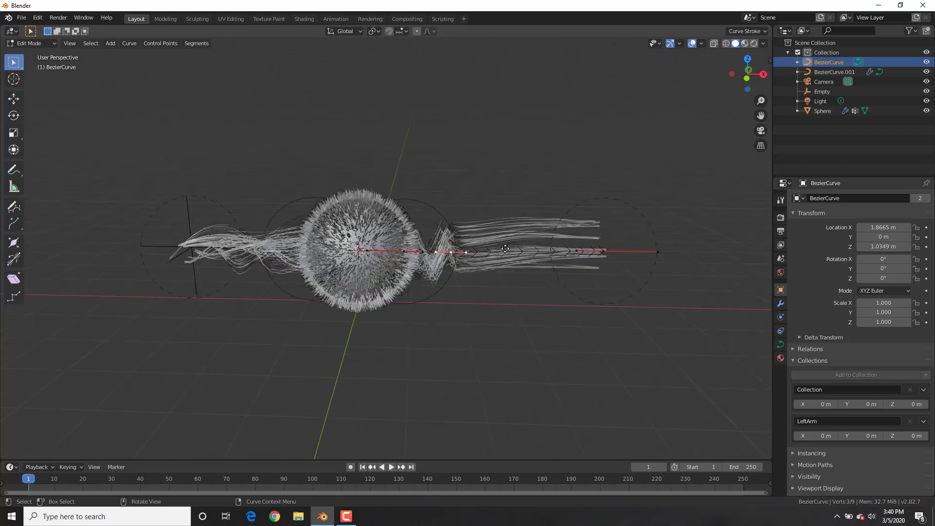
click(590, 205)
key(g)
click(624, 219)
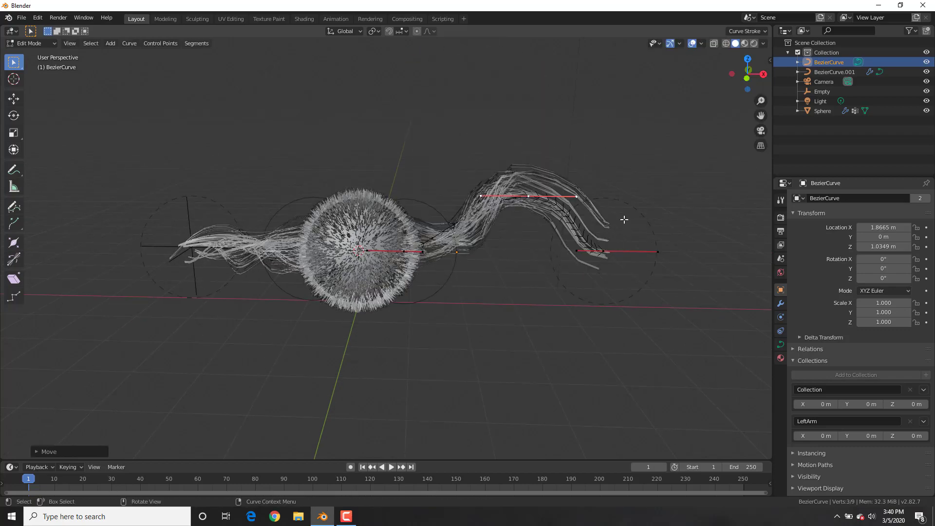
key(r)
click(570, 263)
Undo a cancelled thickness change and slide the curve points along the X axis
key(alt+s)
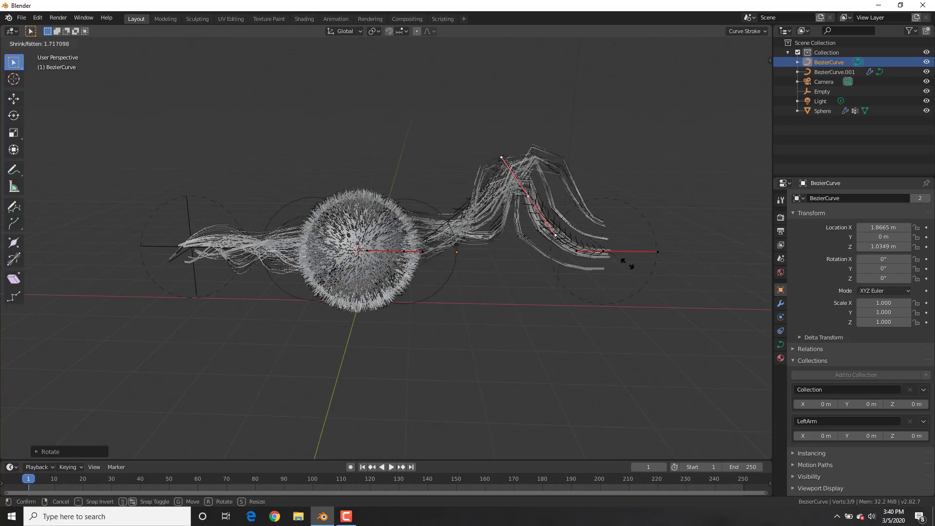
right_click(528, 227)
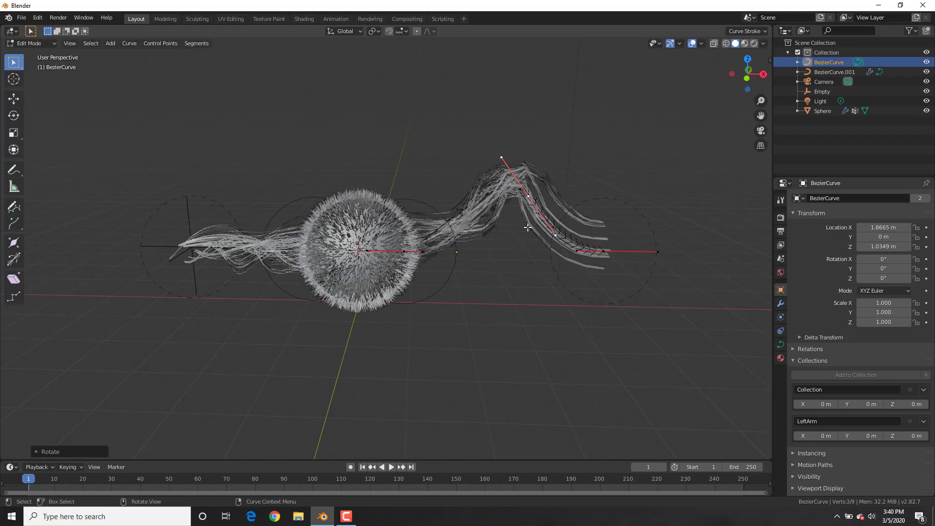
key(ctrl+alt+z)
click(594, 211)
key(g)
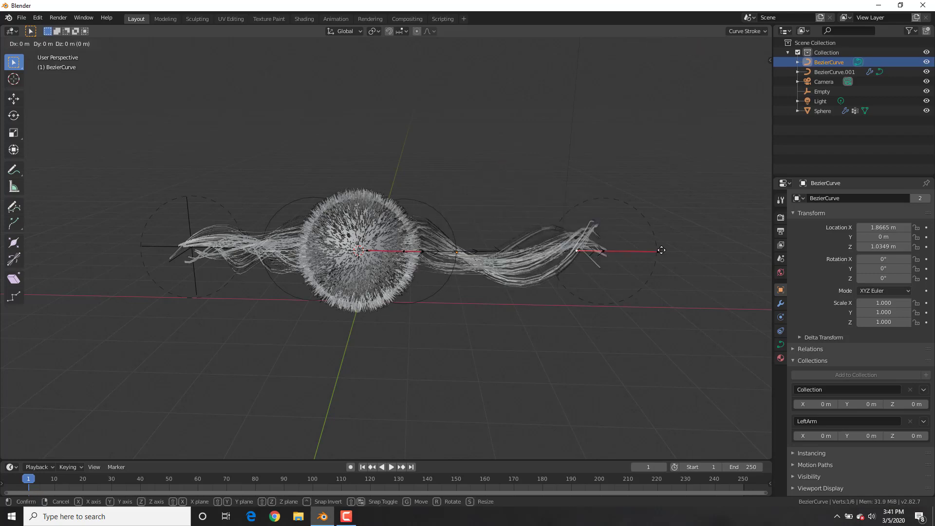
key(x)
click(543, 245)
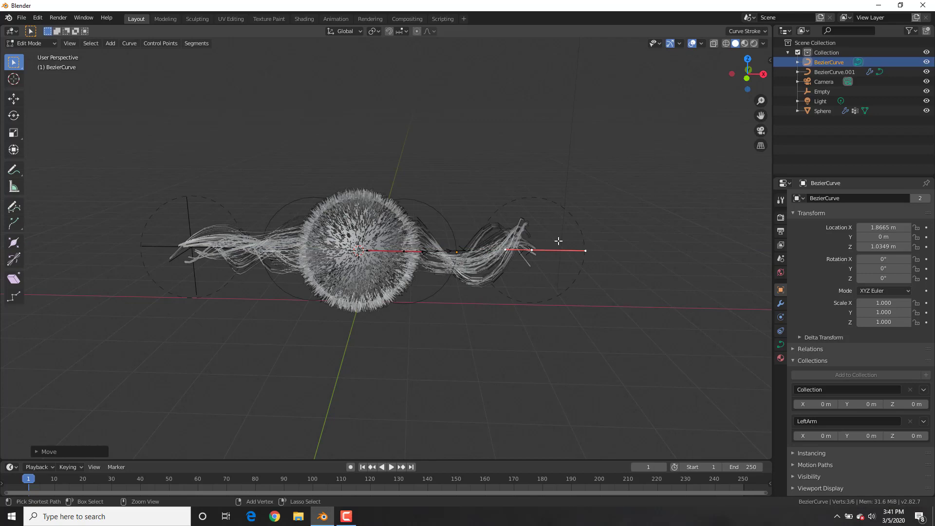
Hook the curve tip to a new Empty.001 placed at the right hair tip
key(Tab)
click(543, 227)
key(shift+d)
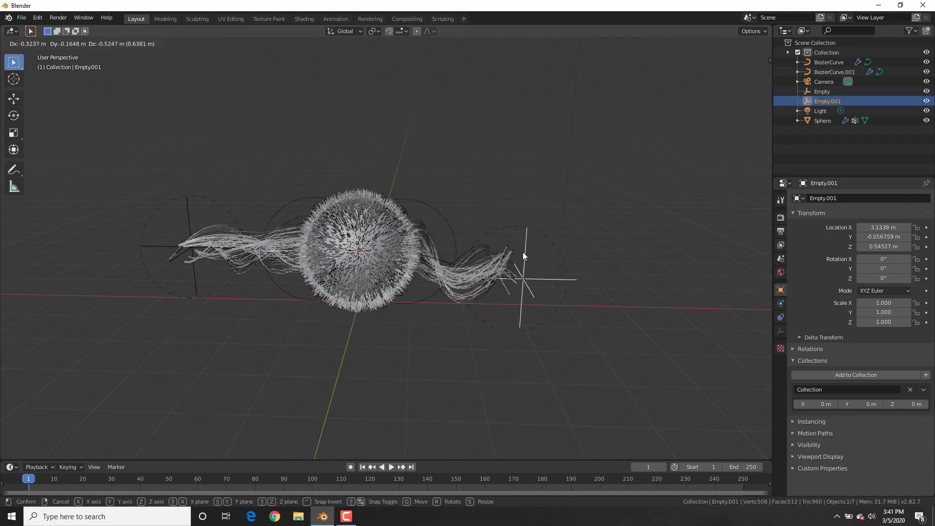
click(523, 252)
scroll(452, 219, up, 2)
click(452, 220)
click(780, 371)
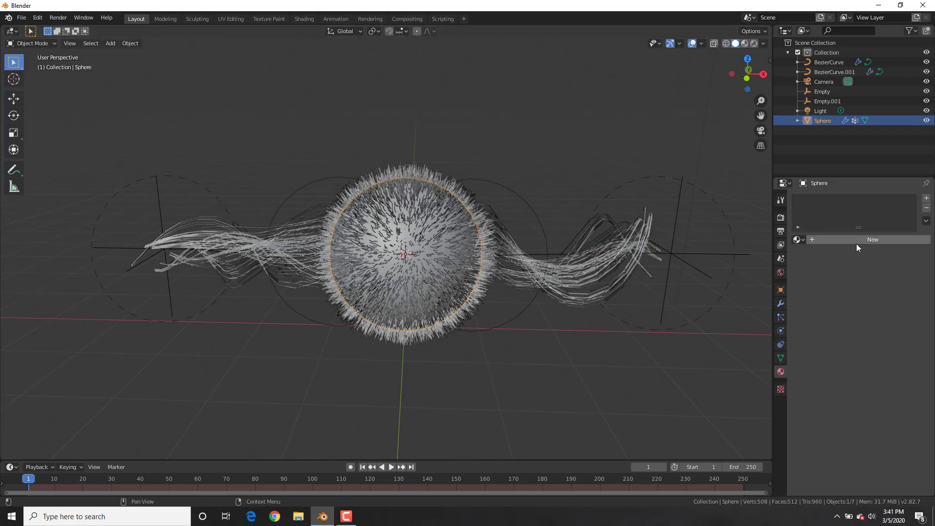
Give the sphere a new blue material and preview it in Rendered shading
click(856, 243)
click(892, 338)
drag(876, 228, 886, 224)
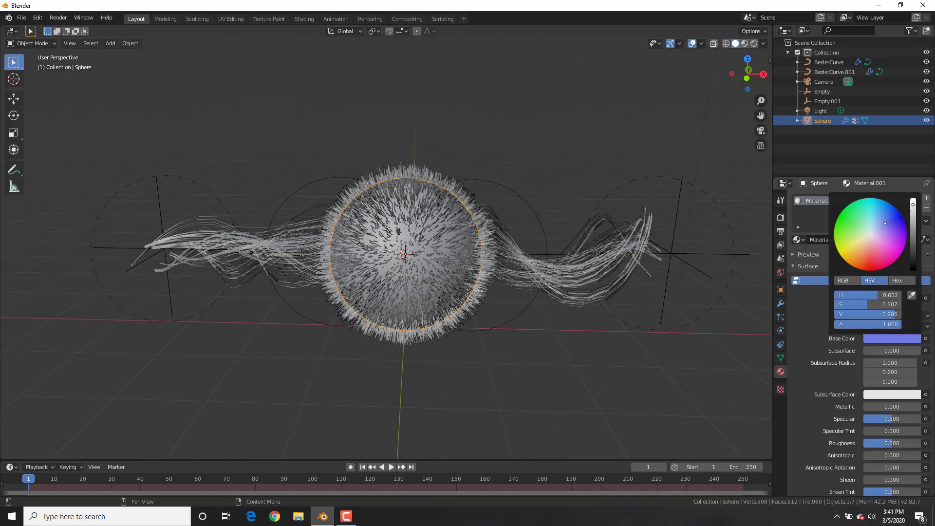
click(753, 43)
mouse_move(500, 174)
middle_down()
mouse_move(571, 173)
mouse_move(454, 207)
middle_up()
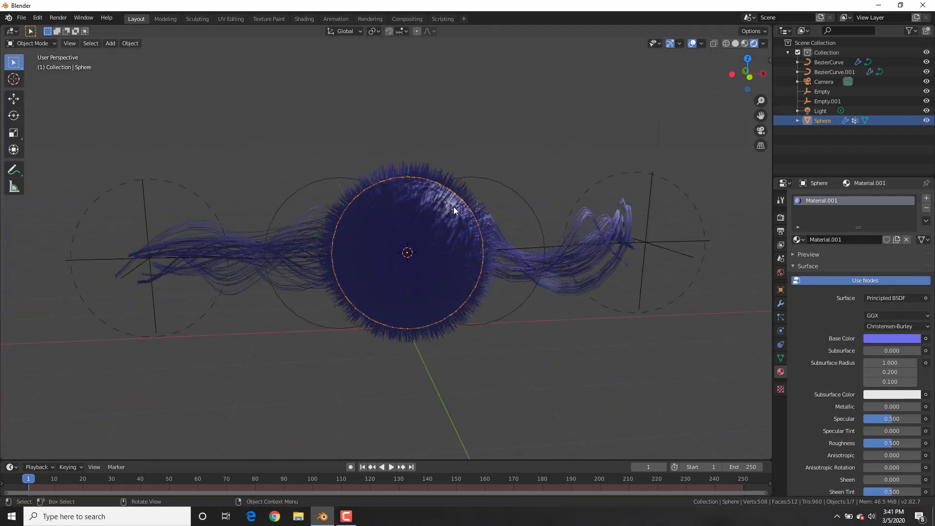
Add a plane, lower it beneath the sphere, and scale it up into a floor
key(shift+a)
click(544, 194)
key(g)
key(z)
click(433, 266)
key(s)
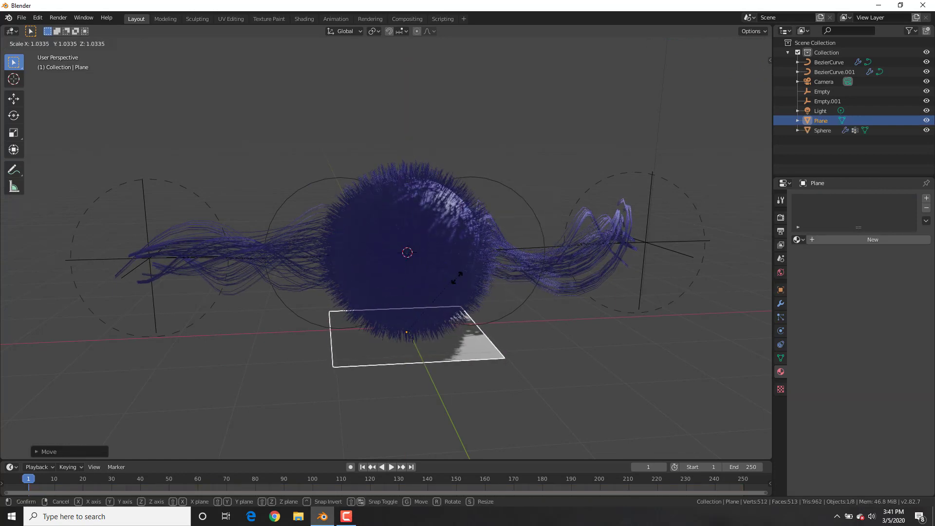
click(430, 289)
scroll(430, 288, down, 3)
scroll(522, 279, down, 2)
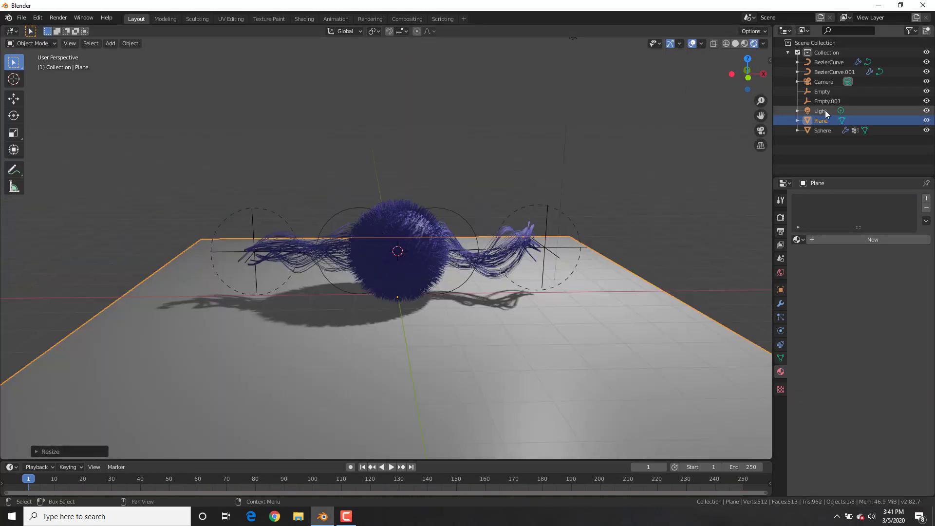
Change the Sun light's Strength value, then reselect the furry sphere
click(825, 110)
click(880, 261)
text(1000 W)
key(Return)
key(Return)
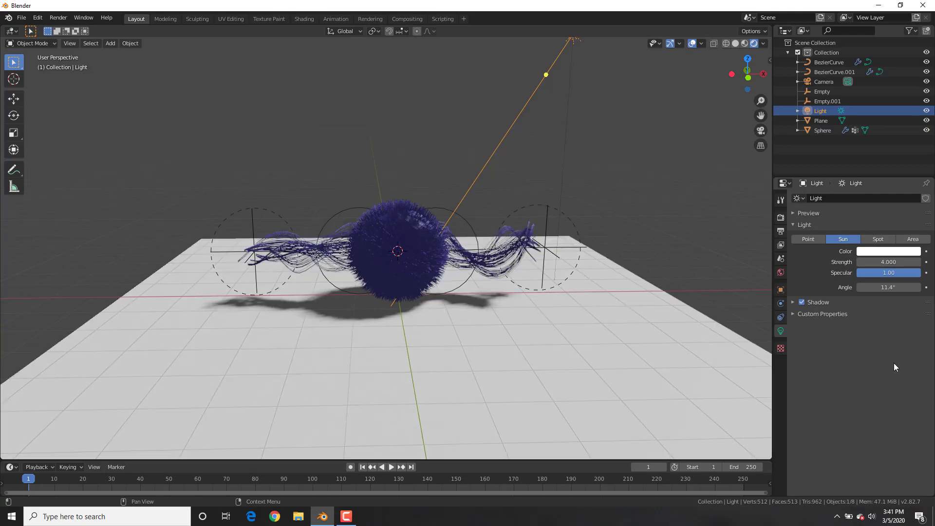
scroll(424, 224, up, 3)
scroll(424, 223, up, 2)
click(474, 229)
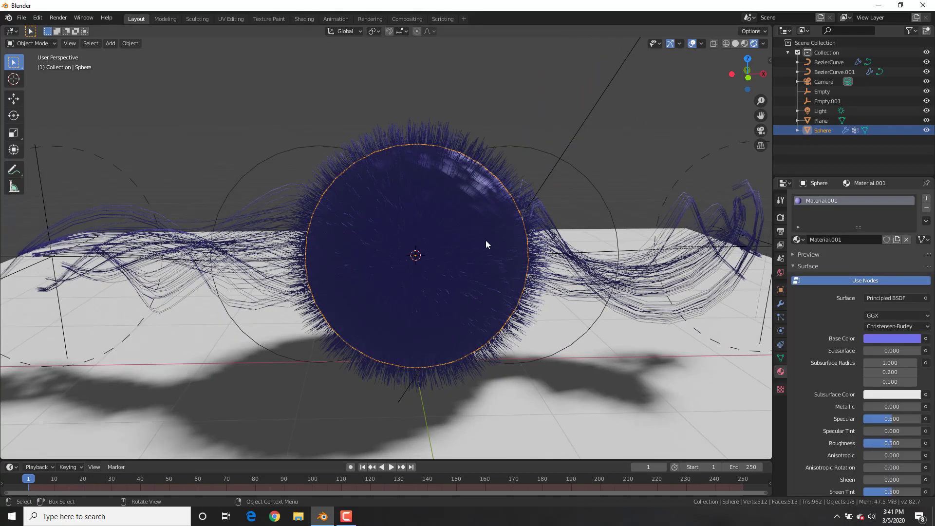
Pull a bottom vertex of the hairy sphere down with proportional editing into a soft drooping bulge
key(Tab)
key(KP_7)
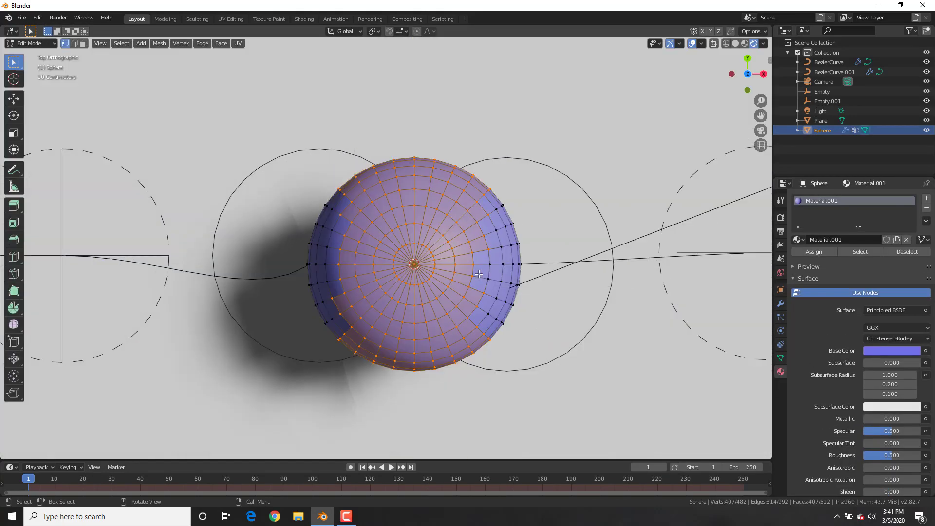
mouse_move(490, 273)
shift+middle_down()
mouse_move(466, 116)
mouse_move(438, 182)
shift+middle_up()
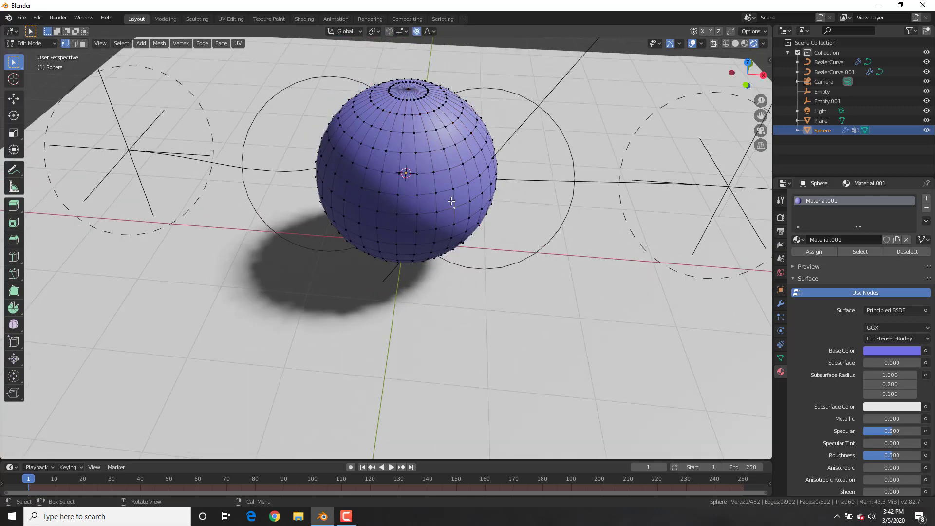
key(KP_7)
click(452, 197)
key(g)
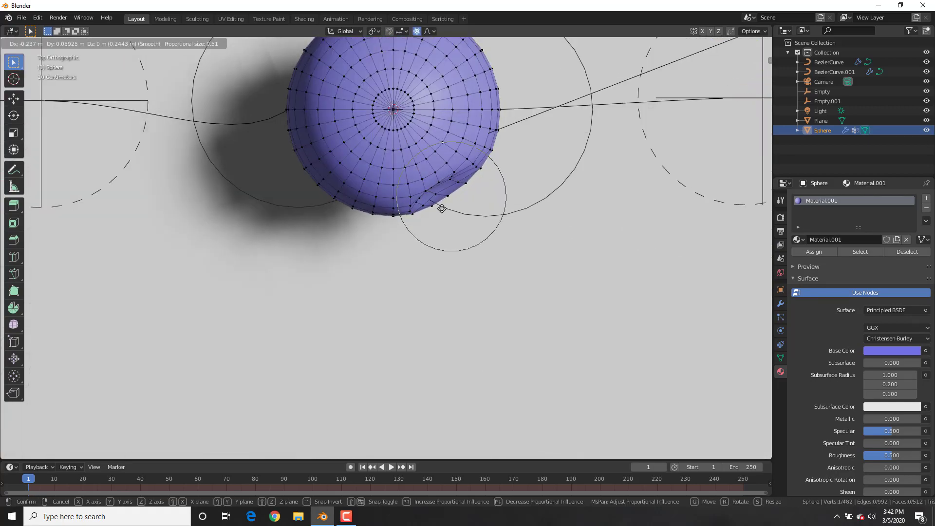
click(440, 209)
mouse_move(441, 209)
middle_down()
mouse_move(420, 156)
mouse_move(369, 210)
middle_up()
key(KP_7)
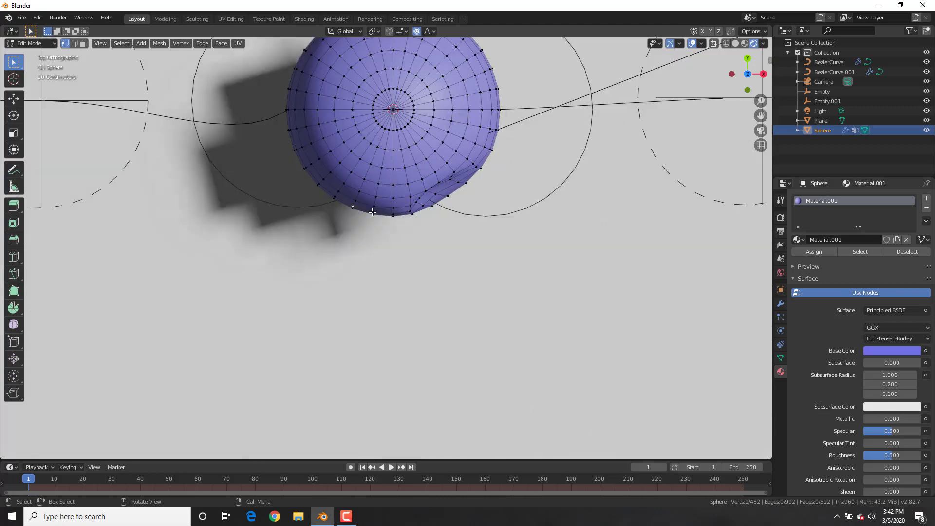
key(g)
click(387, 208)
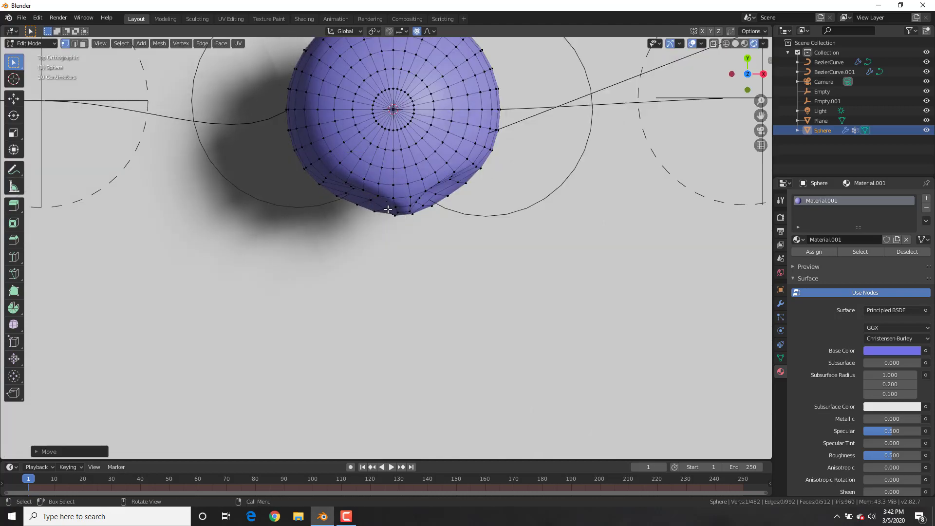
key(Tab)
Add a UV sphere below the hairy body, shrink it and shade it smooth
key(shift+a)
mouse_move(412, 198)
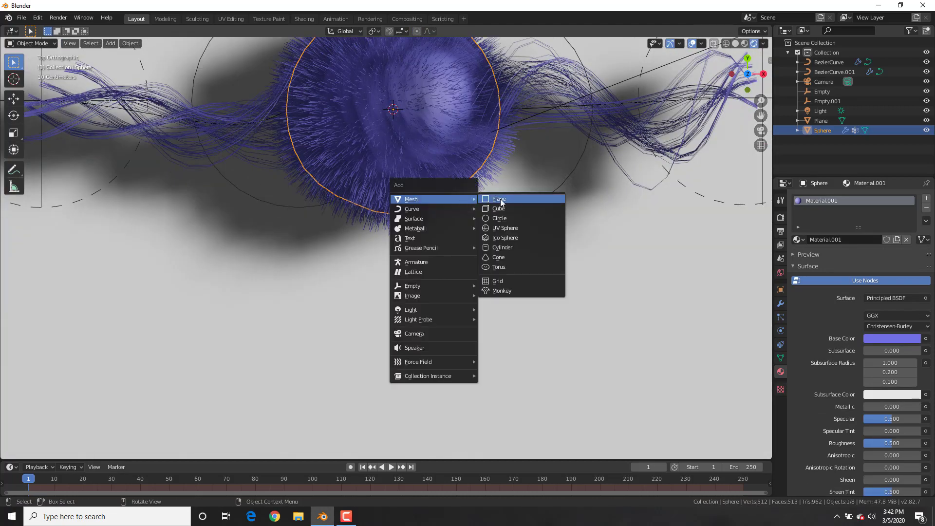
click(506, 231)
key(g)
click(465, 238)
key(s)
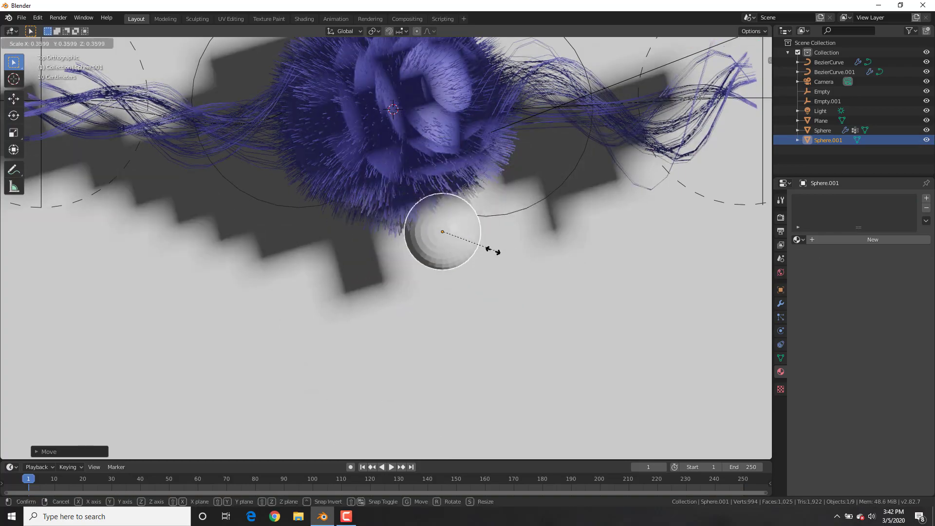
click(481, 246)
right_click(482, 244)
click(482, 243)
key(s)
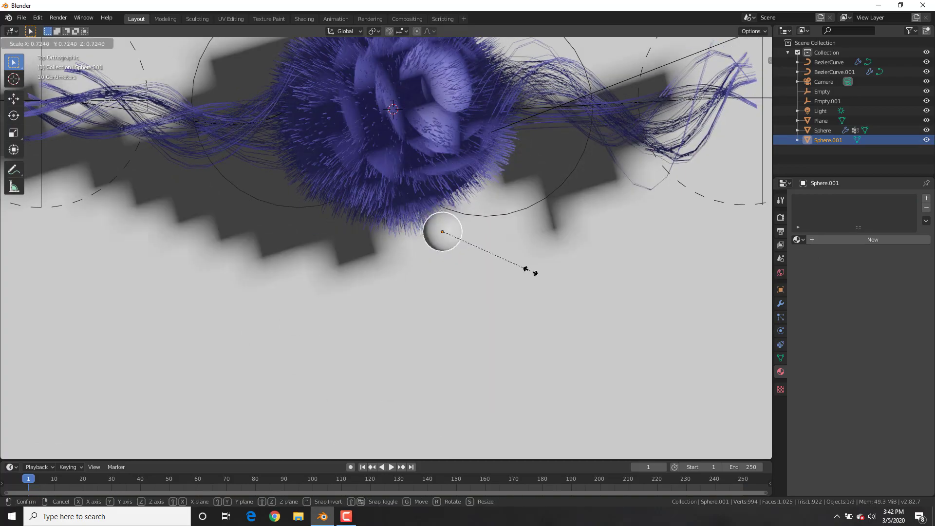
key(g)
click(529, 232)
Place the small sphere on the creature's front as an eye, resize it and raise it along Z
middle_drag(507, 273, 463, 164)
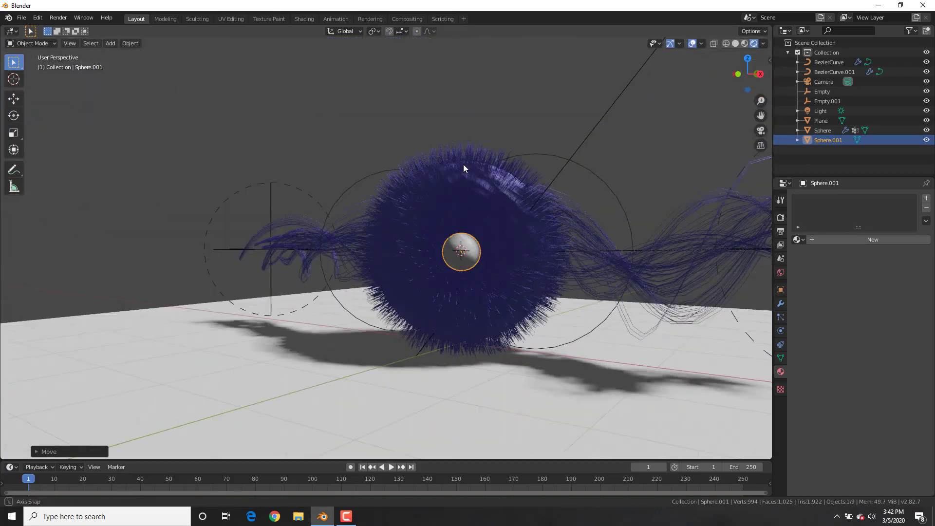
scroll(588, 197, up, 3)
click(735, 43)
key(g)
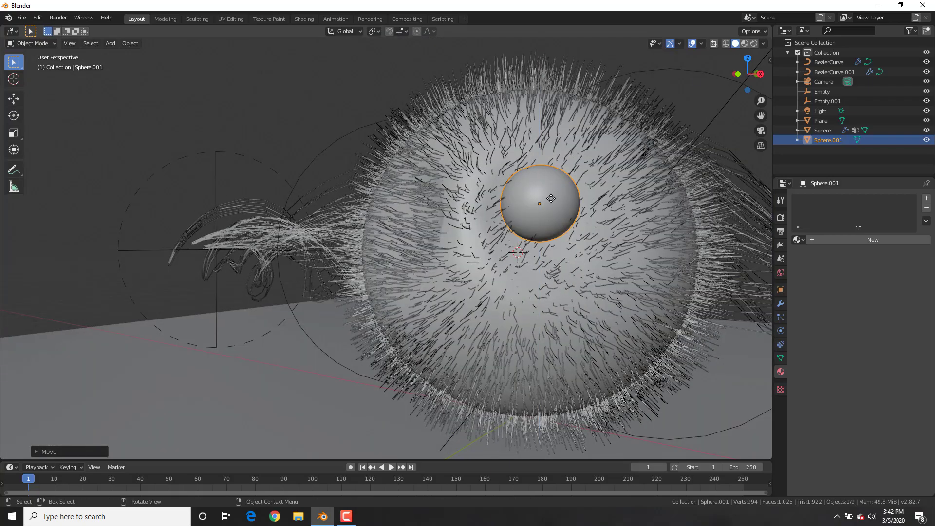
click(548, 200)
mouse_move(548, 200)
middle_down()
mouse_move(577, 263)
mouse_move(579, 191)
middle_up()
key(s)
click(596, 233)
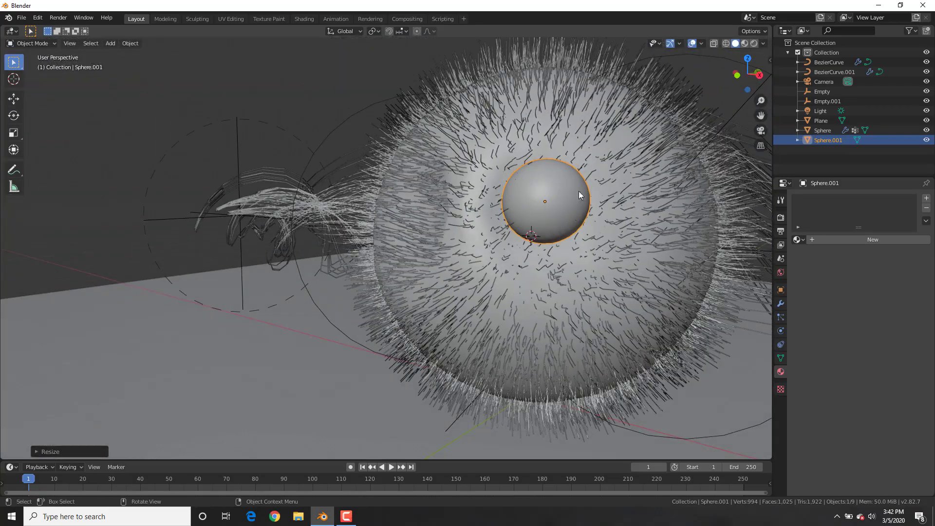
key(g)
key(z)
click(609, 225)
Duplicate the eye sphere in place, resize it and rotate it 90 degrees on X
key(shift+d)
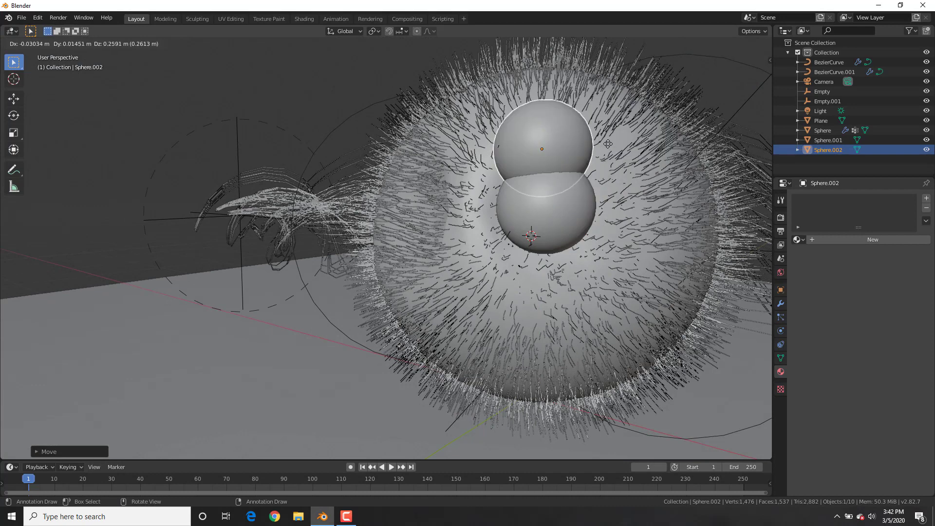
right_click(583, 212)
key(s)
click(612, 212)
key(Tab)
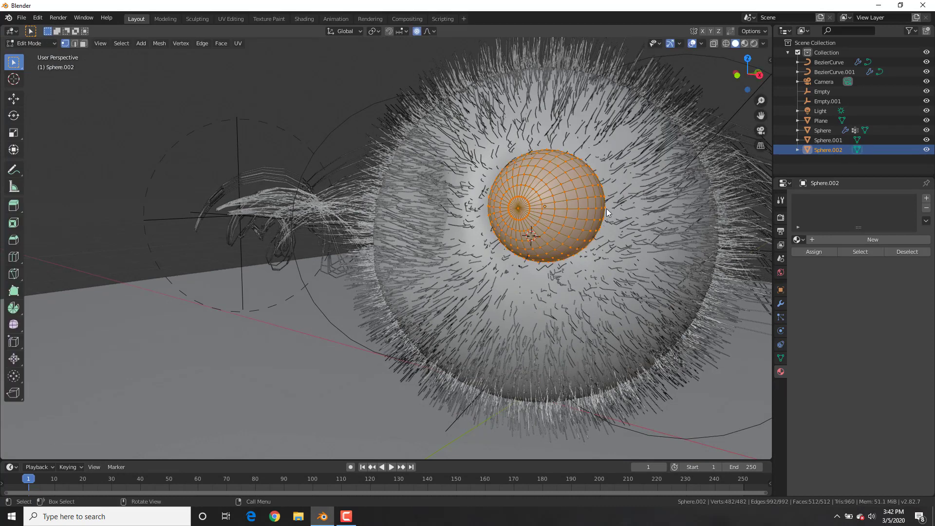
key(Tab)
key(r)
key(x)
key(Return)
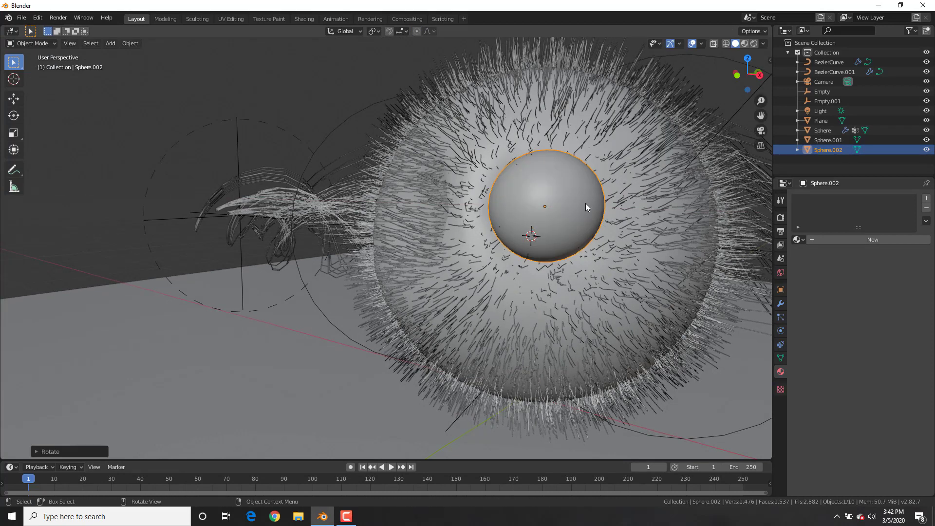
Rip the duplicate's equator, separate a hemisphere, and tilt the upper half on X like an eyelid
key(Tab)
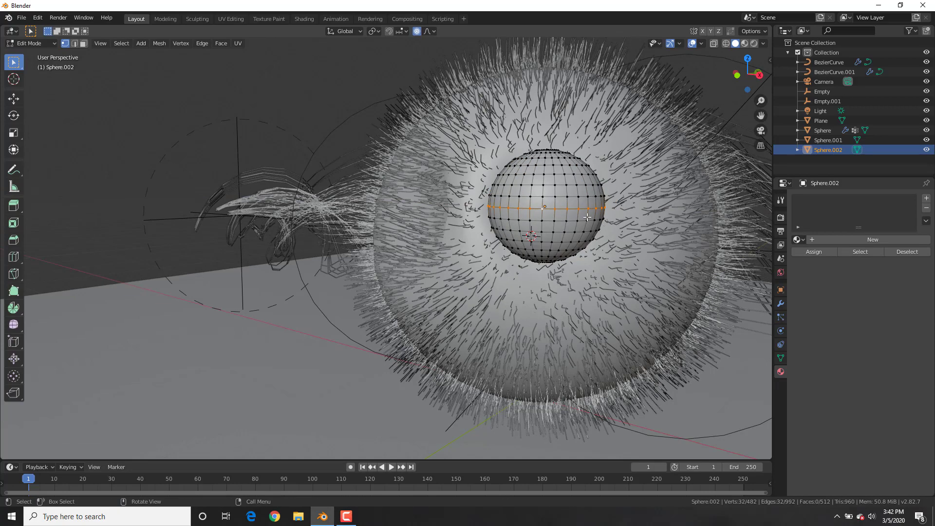
key(shift+d)
right_click(586, 227)
key(p)
click(558, 196)
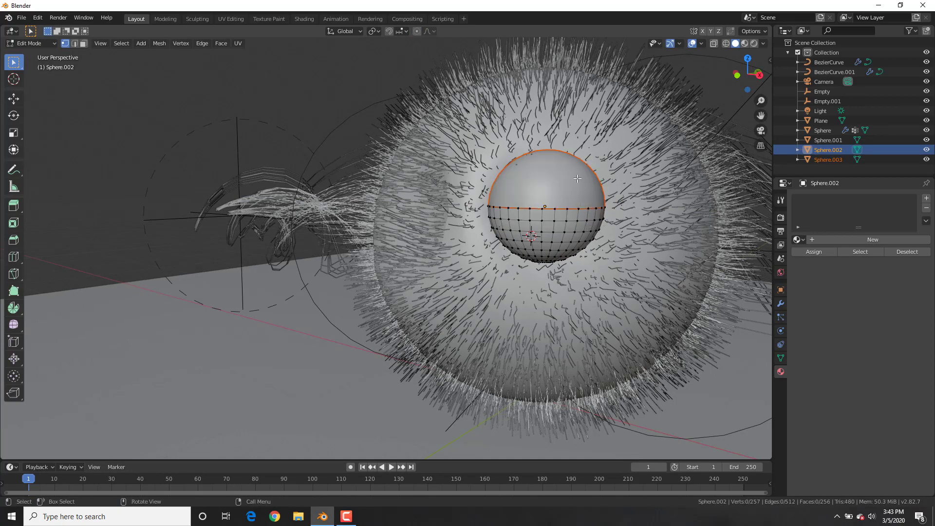
key(Tab)
key(r)
key(x)
click(637, 169)
Add a Solidify modifier to both the upper and lower hemispheres
click(780, 303)
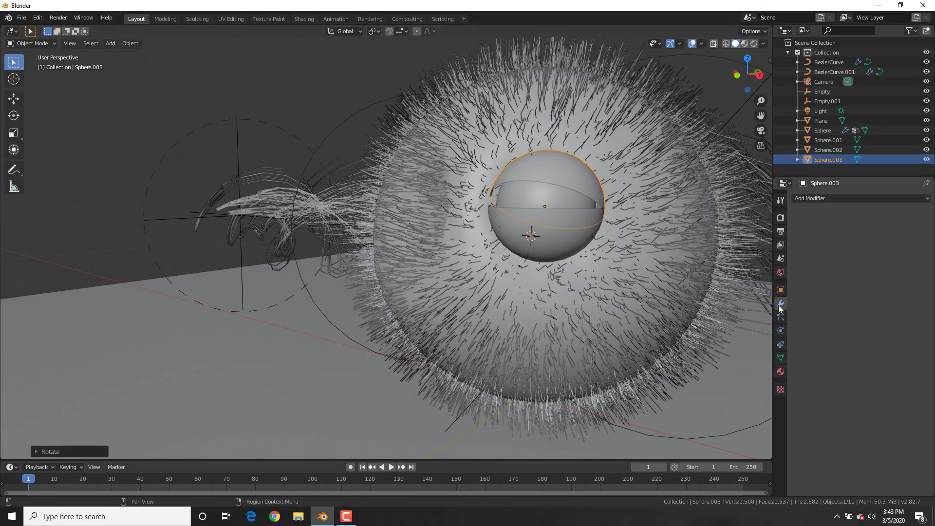
click(809, 199)
click(736, 350)
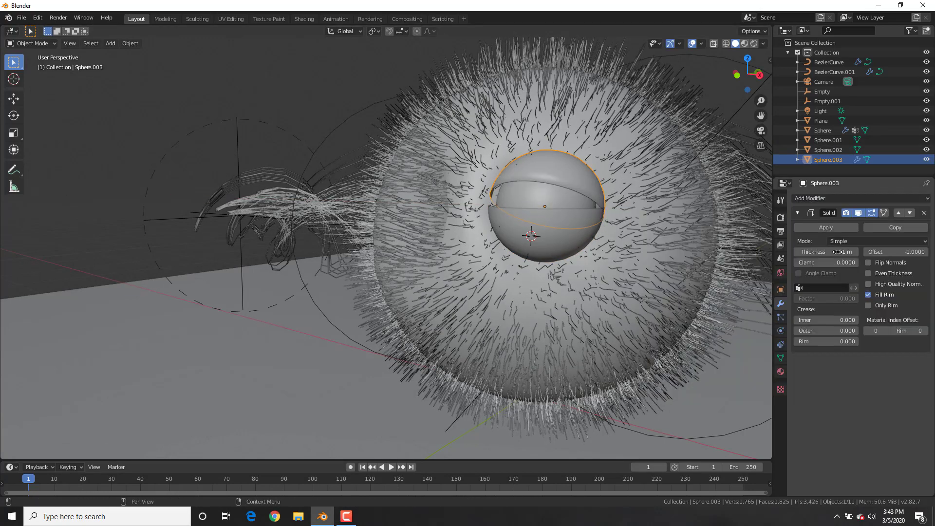
click(521, 225)
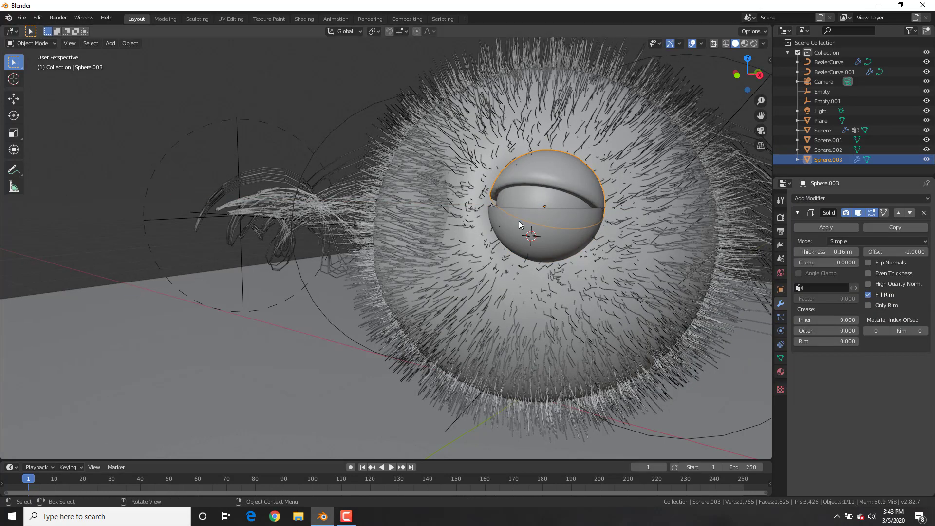
click(821, 198)
click(738, 340)
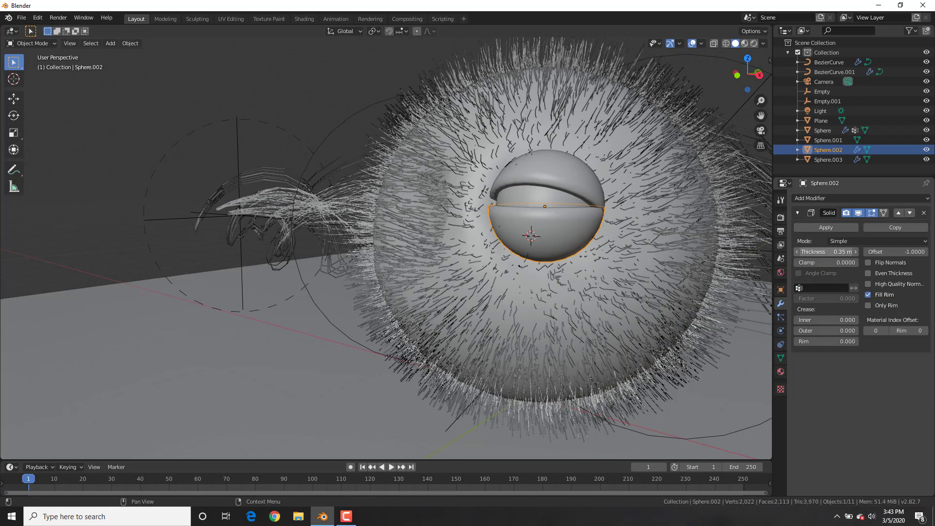
middle_drag(507, 183, 519, 184)
Duplicate the whole eye along X to the left side and rotate the copy on X
click(499, 182)
shift+click(511, 212)
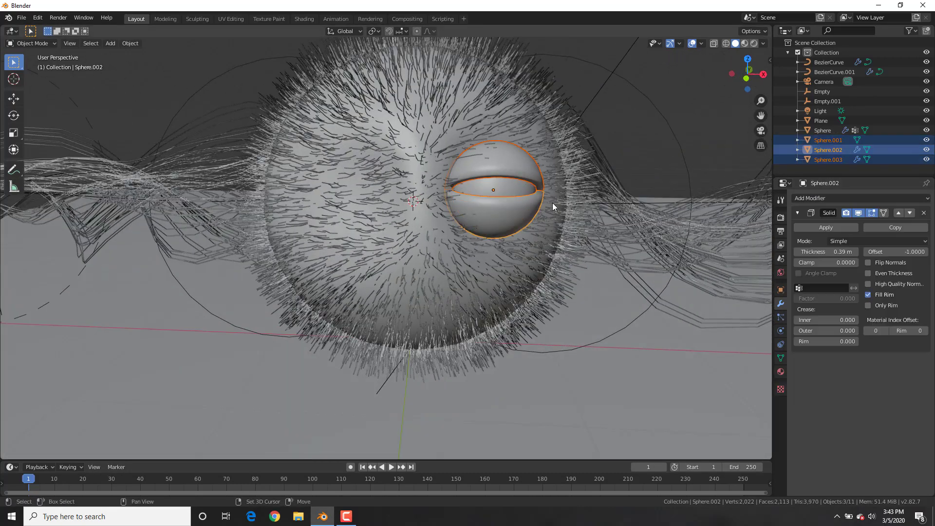
key(shift+d)
key(x)
click(416, 200)
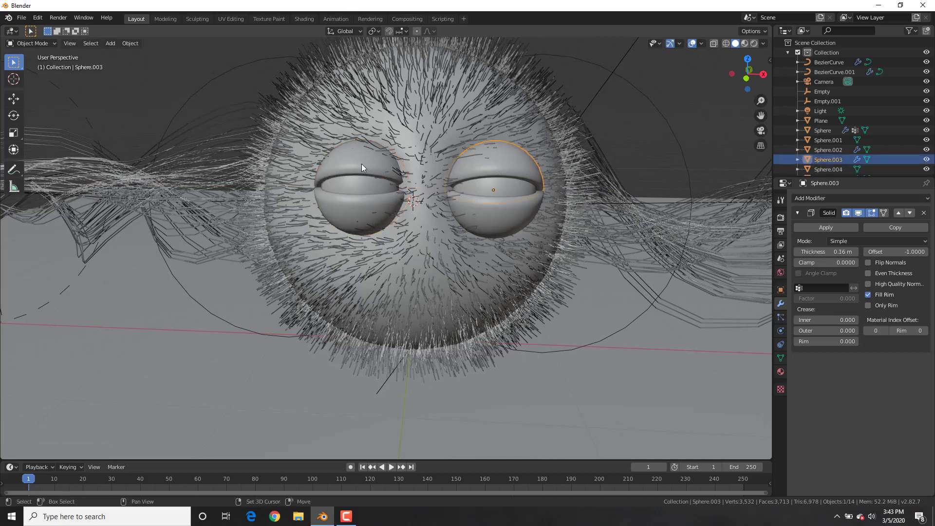
key(shift+d)
key(r)
key(x)
click(634, 205)
Parent all parts of both eyes to the hairy sphere with Ctrl+P > Object
click(507, 182)
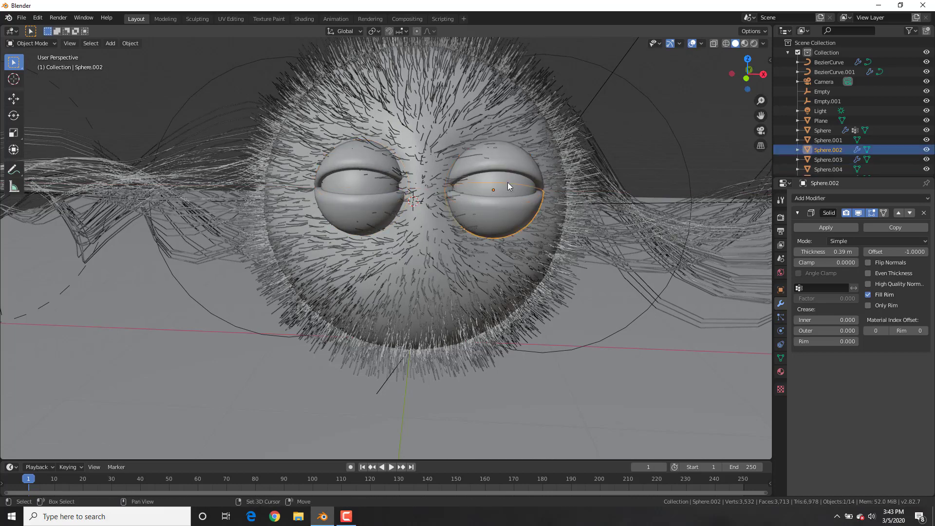
shift+click(349, 165)
shift+click(343, 204)
shift+click(428, 119)
key(ctrl+p)
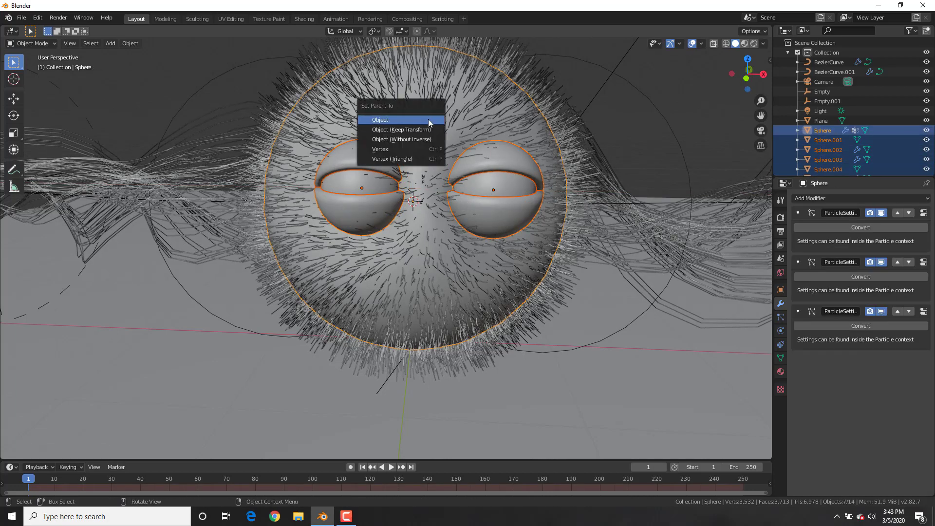
click(428, 120)
scroll(441, 113, down, 2)
key(g)
click(470, 127)
scroll(658, 194, down, 2)
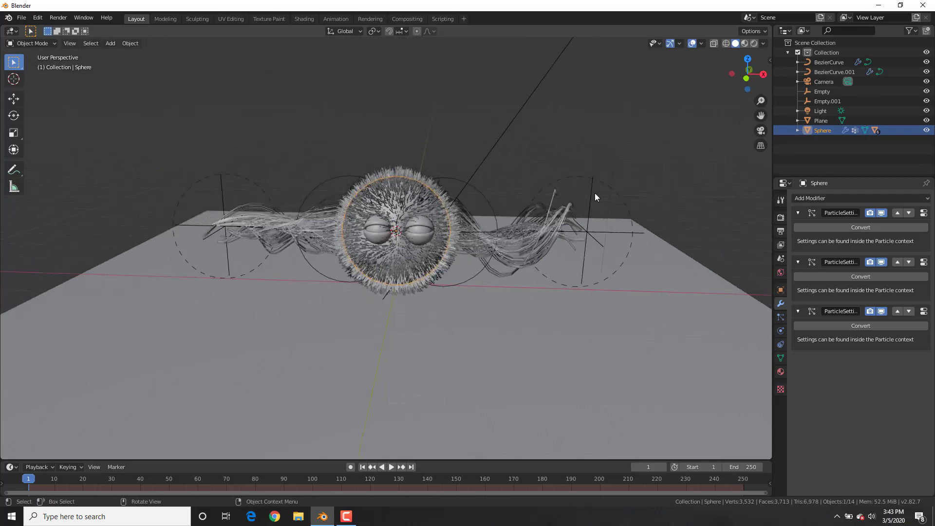
Parent both guide Empties and both arm curves to the hairy sphere, then move the group
click(592, 194)
shift+click(226, 192)
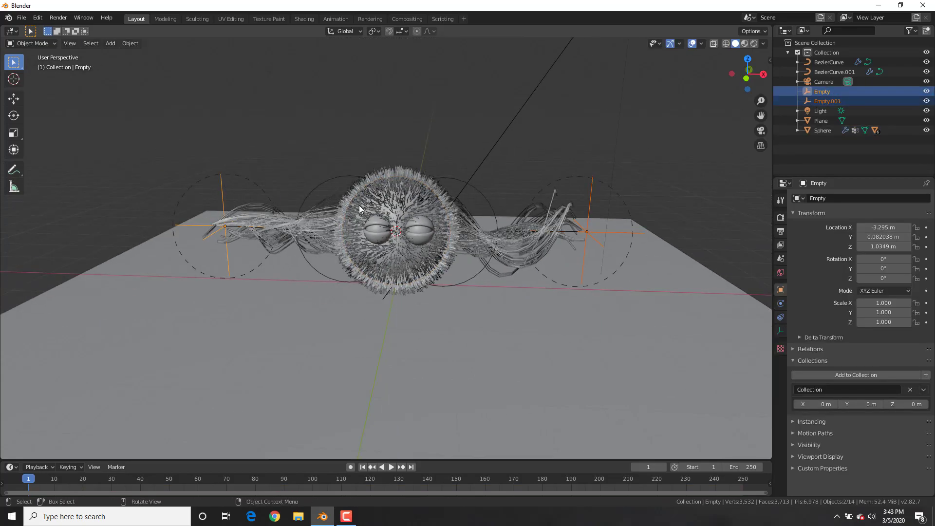
shift+click(331, 180)
shift+click(478, 193)
key(g)
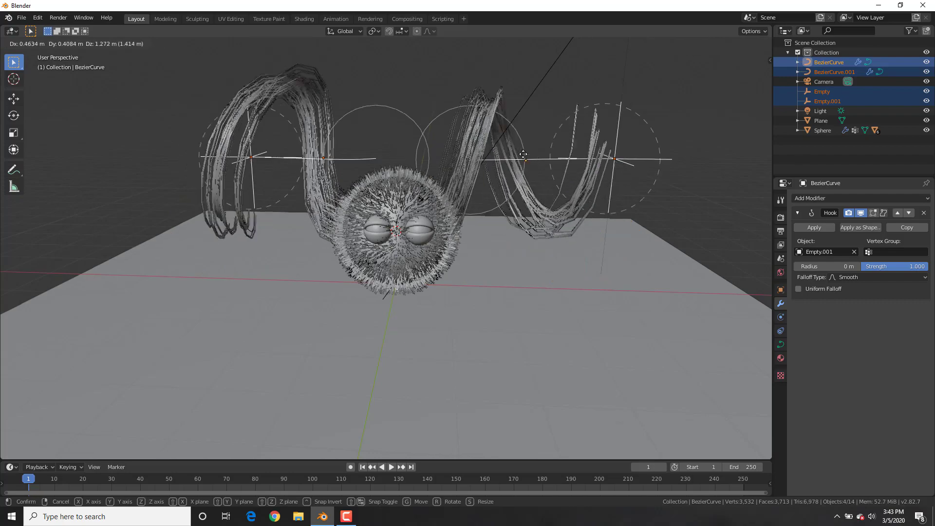
key(Escape)
shift+click(409, 208)
key(ctrl+p)
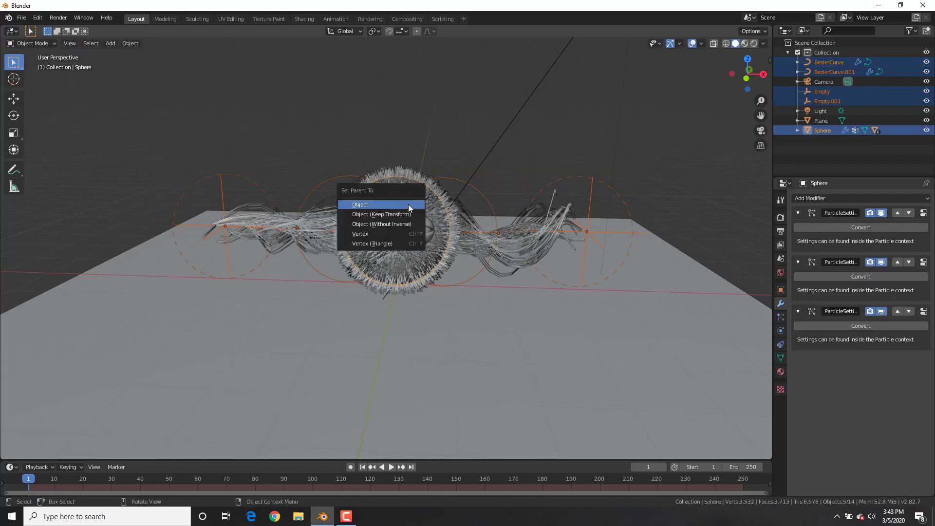
click(414, 204)
key(g)
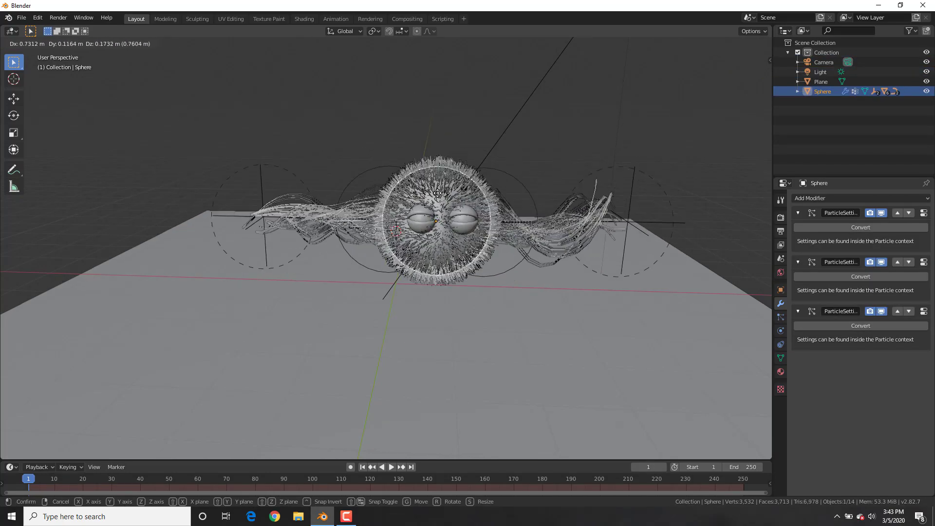
click(438, 189)
Enable Hair Dynamics in the sphere's particle settings and play the simulation in Rendered shading
click(754, 44)
scroll(730, 183, up, 2)
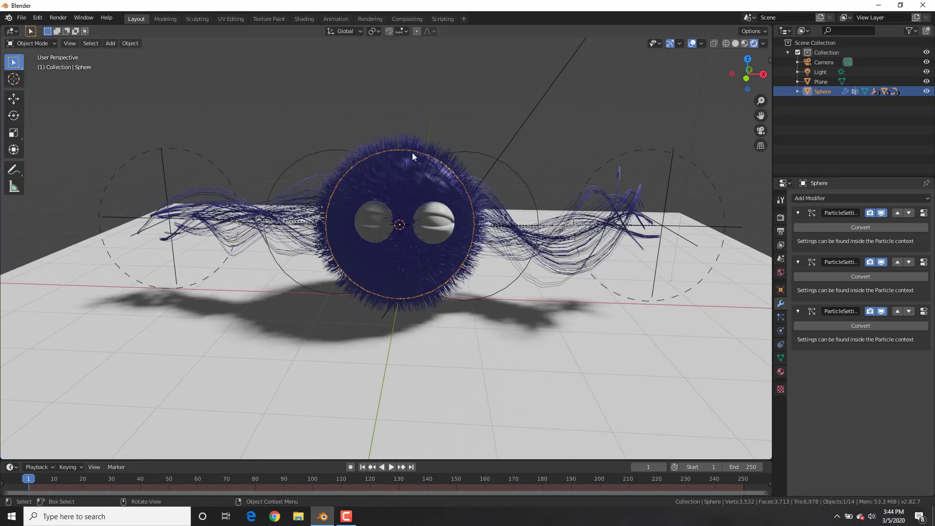
click(780, 316)
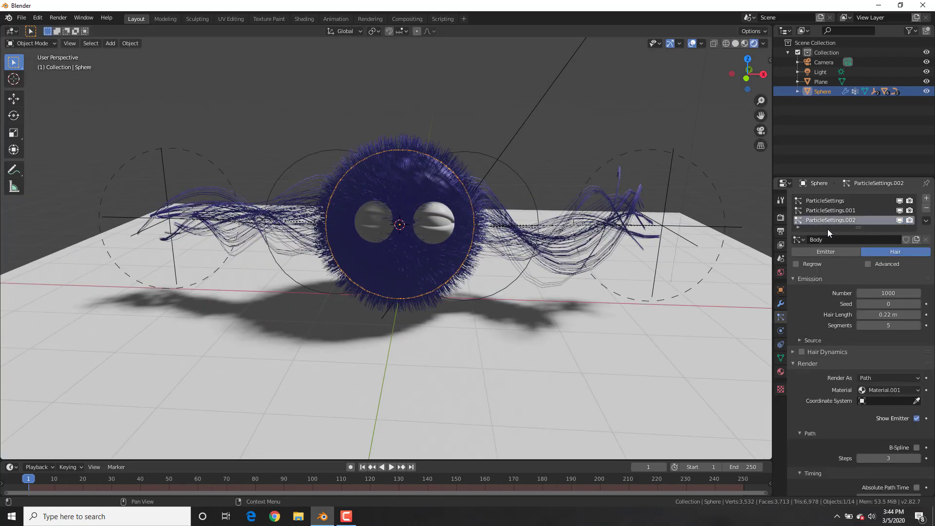
scroll(836, 324, down, 2)
click(794, 293)
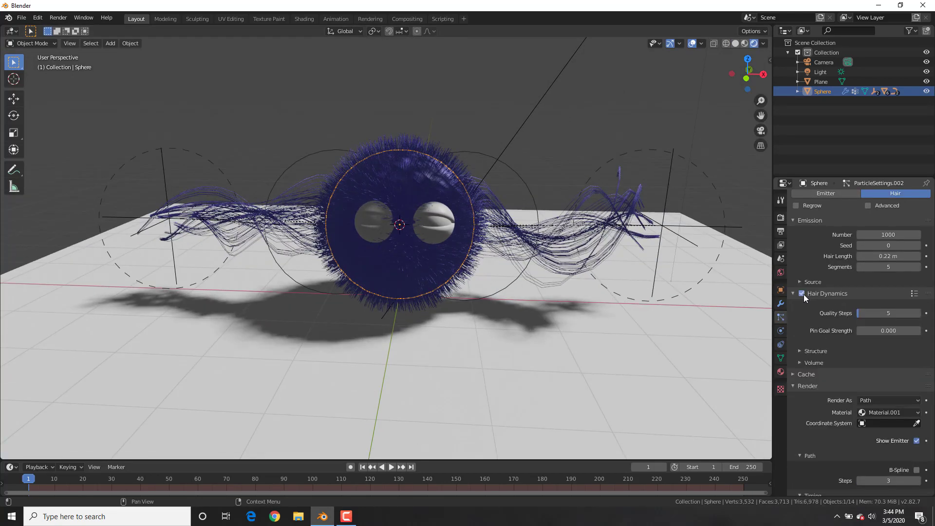
key(space)
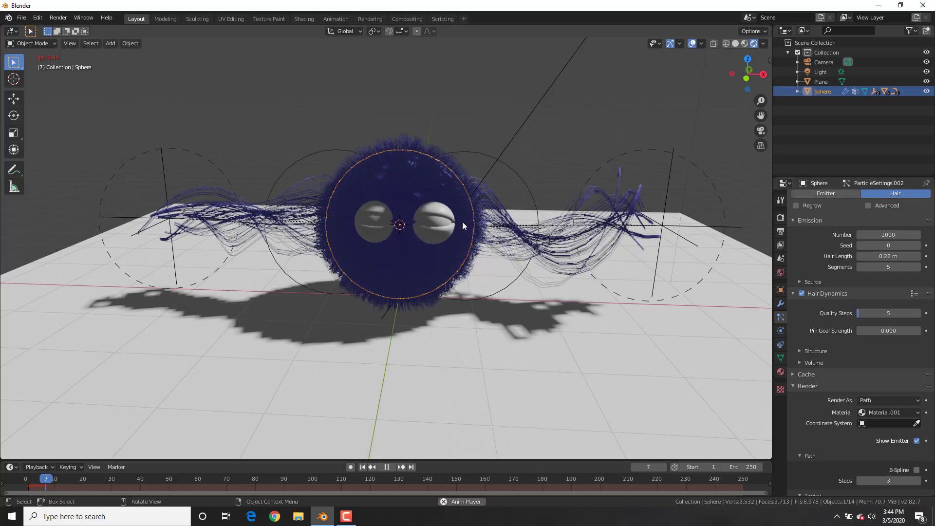
mouse_move(464, 238)
middle_down()
mouse_move(435, 202)
mouse_move(424, 203)
middle_up()
key(space)
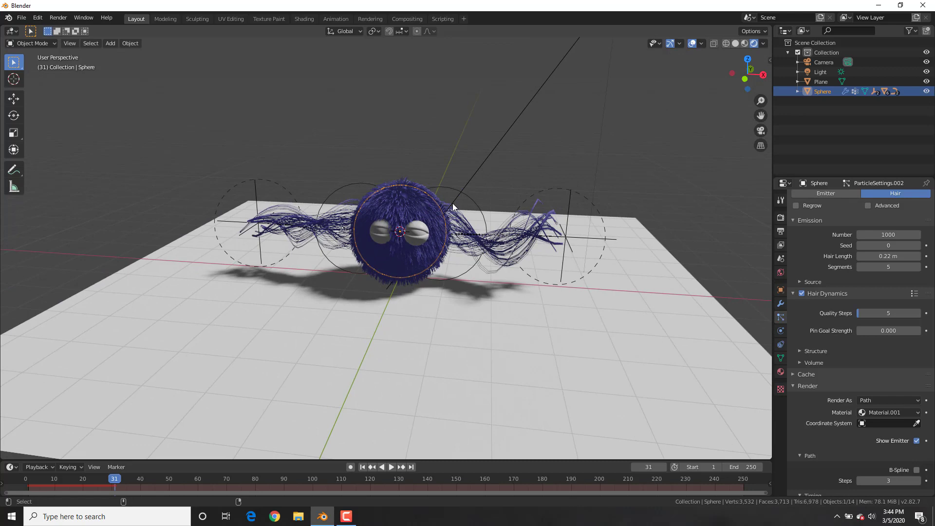
Align the scene camera to the view and move it to frame the creature
key(ctrl+alt+KP_0)
key(g)
click(414, 341)
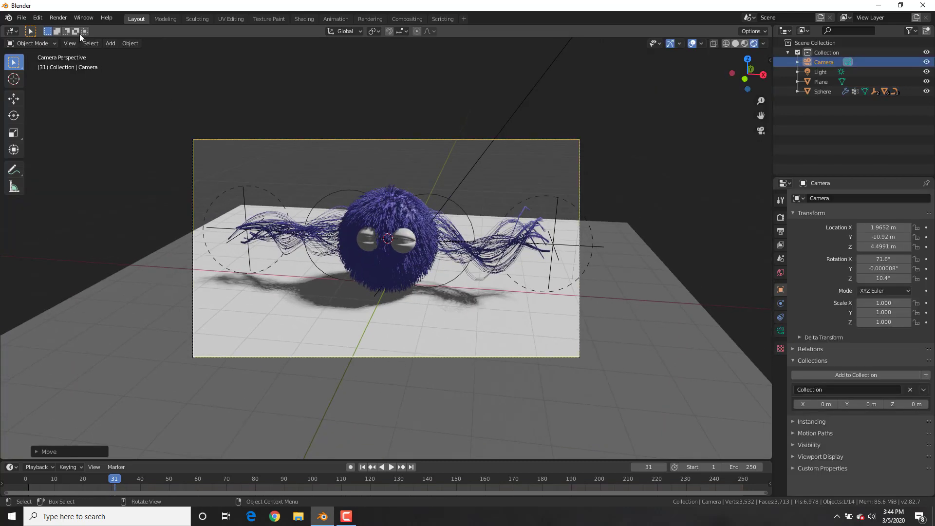
Render a still image of the creature, then select the sun light and start rotating it
click(64, 19)
click(68, 29)
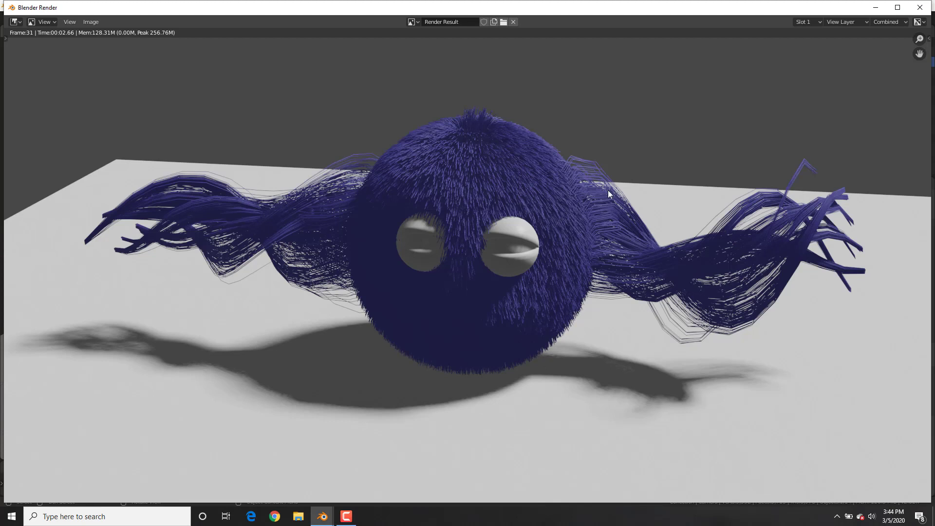
click(877, 9)
click(559, 120)
key(r)
key(r)
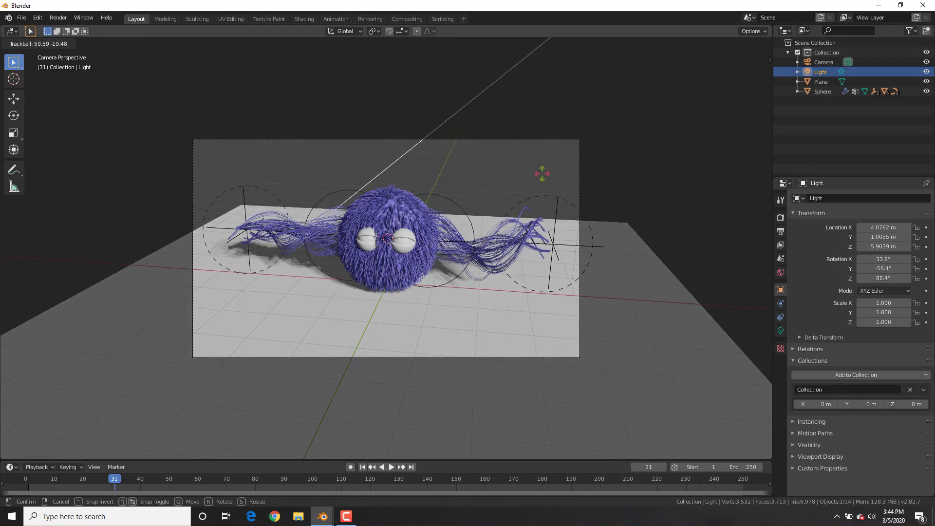
Confirm the light's rotation and set the World color to an HDRI Environment Texture
click(798, 294)
click(781, 272)
click(926, 262)
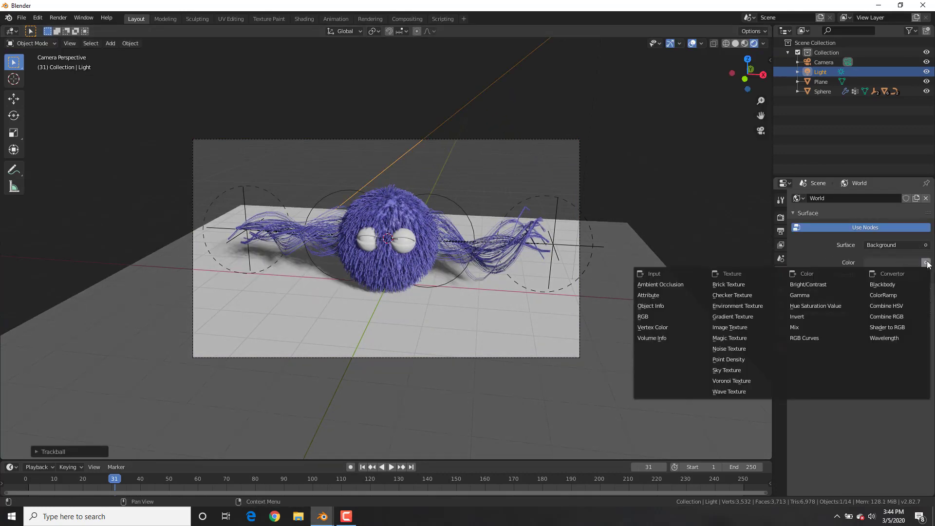
click(742, 306)
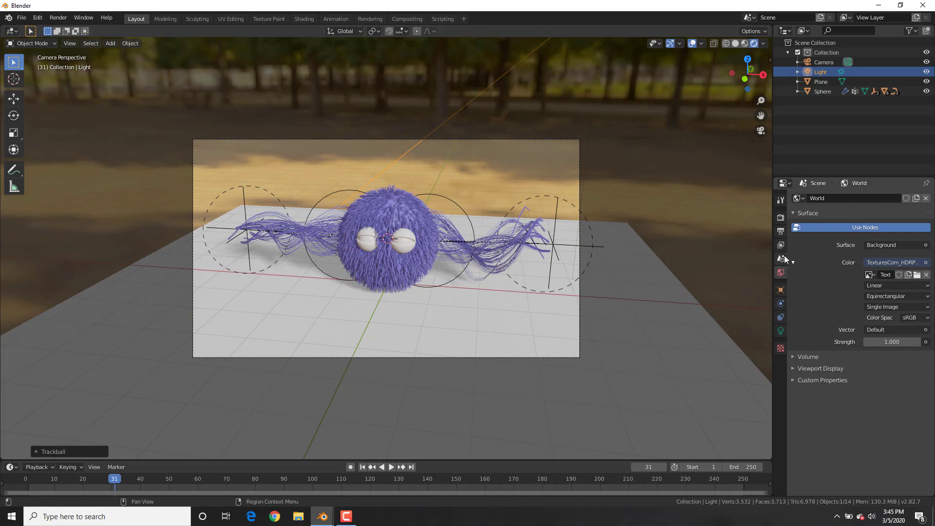
Turn on Film Transparent in the render settings and render a test image
click(781, 245)
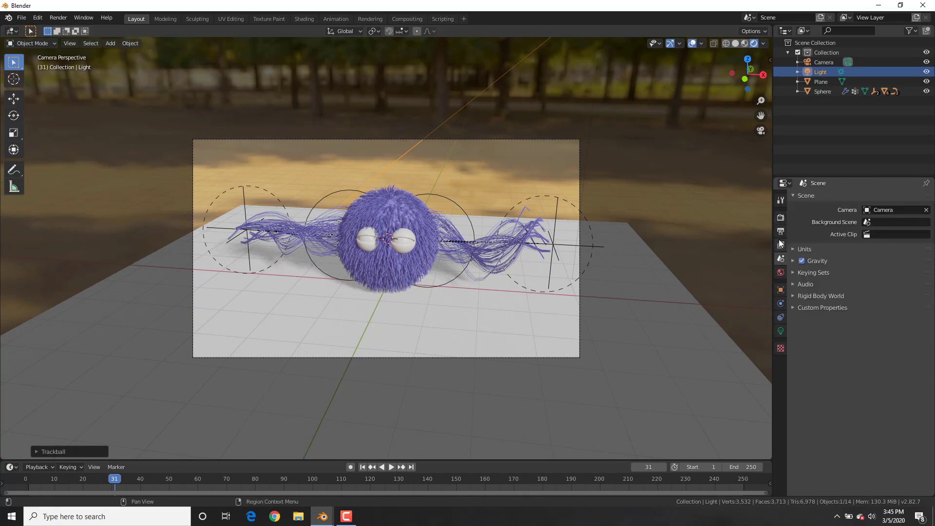
click(780, 217)
click(803, 380)
click(916, 406)
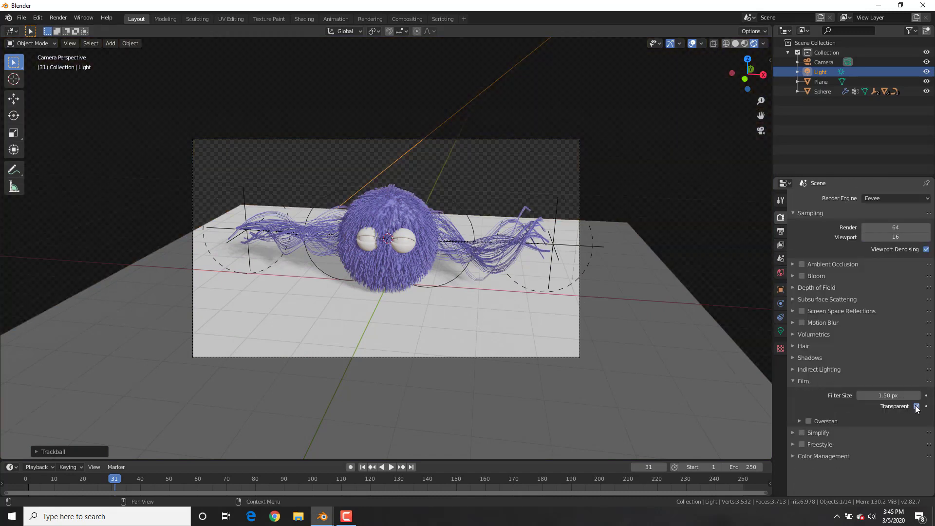
click(60, 17)
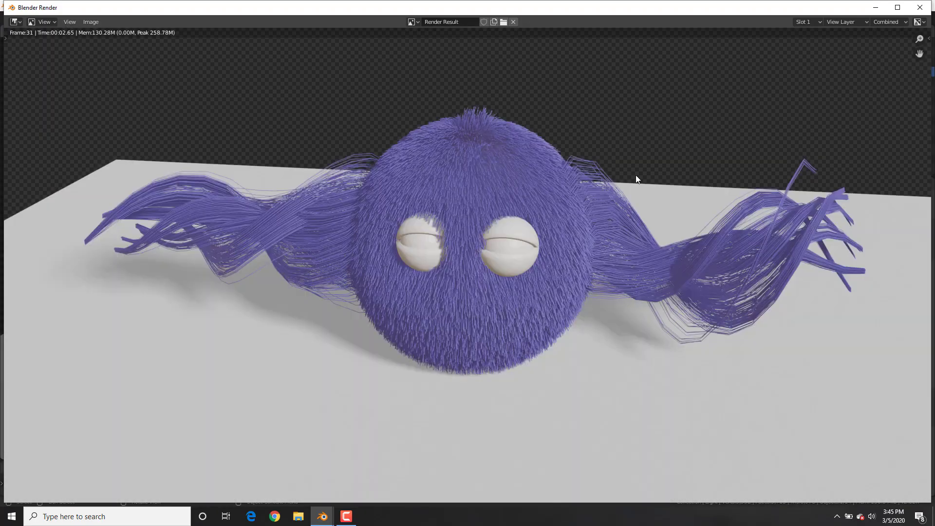
click(873, 8)
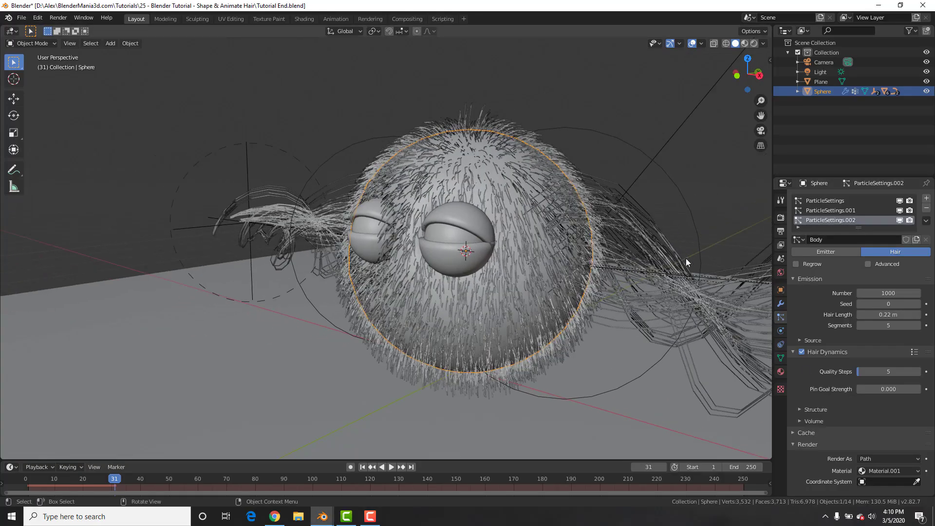
scroll(878, 308, down, 10)
scroll(870, 304, down, 1)
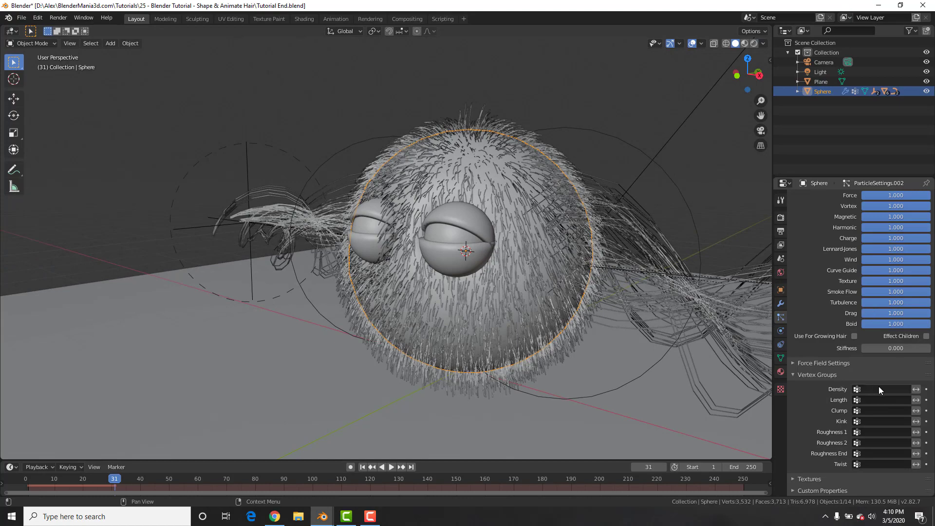
click(878, 388)
click(841, 402)
middle_drag(529, 300, 525, 238)
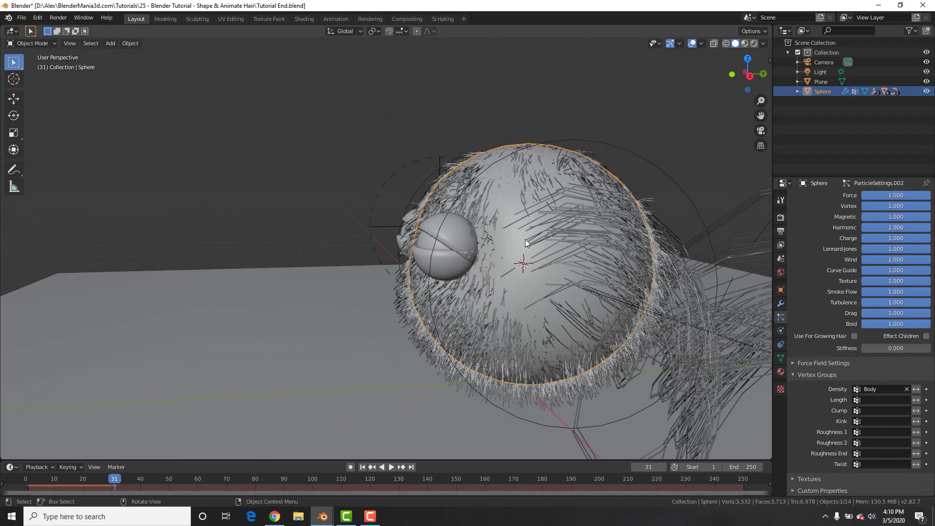
click(907, 388)
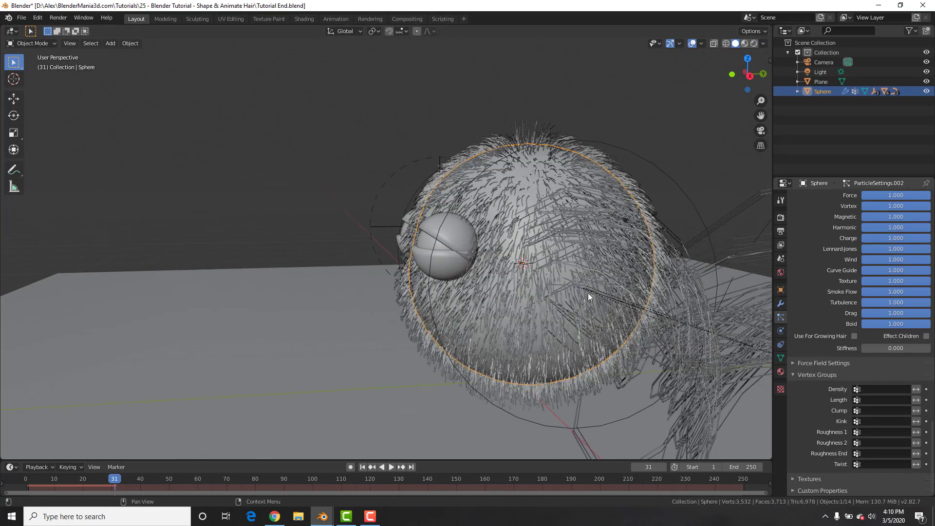
scroll(523, 232, down, 3)
mouse_move(588, 293)
middle_down()
mouse_move(524, 233)
mouse_move(643, 269)
middle_up()
Adjust the right-arm guide curve's Curve Guide falloff power, ending back at 0 after testing 3.8
click(735, 267)
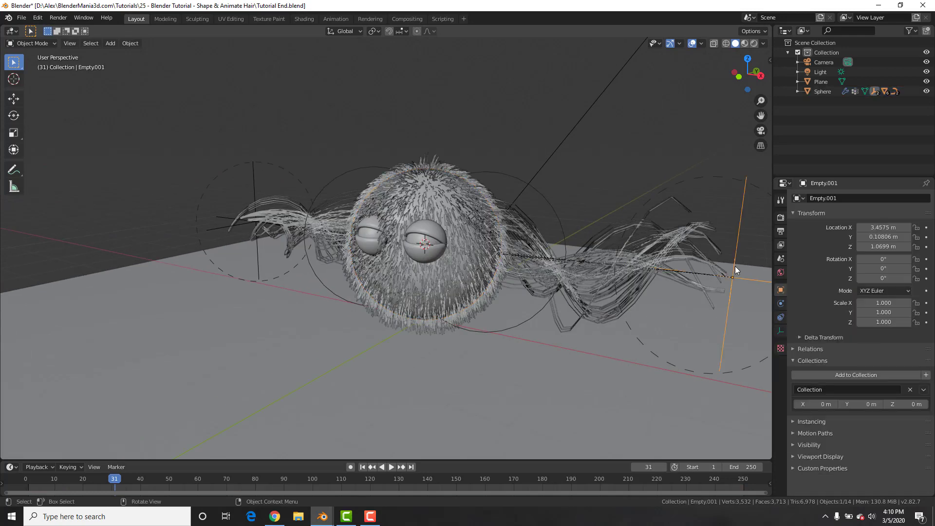
middle_drag(734, 266, 601, 233)
click(726, 286)
click(780, 316)
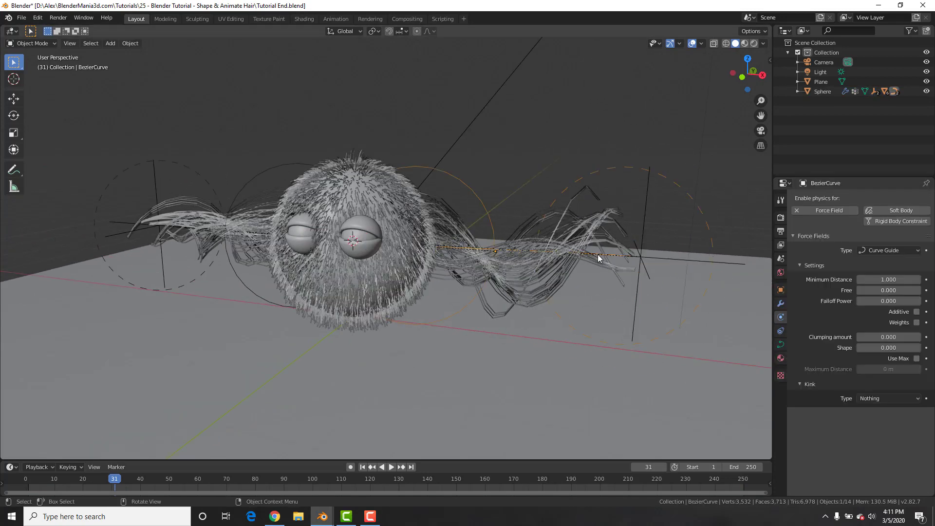
mouse_move(879, 301)
mouse_down()
mouse_move(913, 301)
mouse_move(869, 300)
mouse_up()
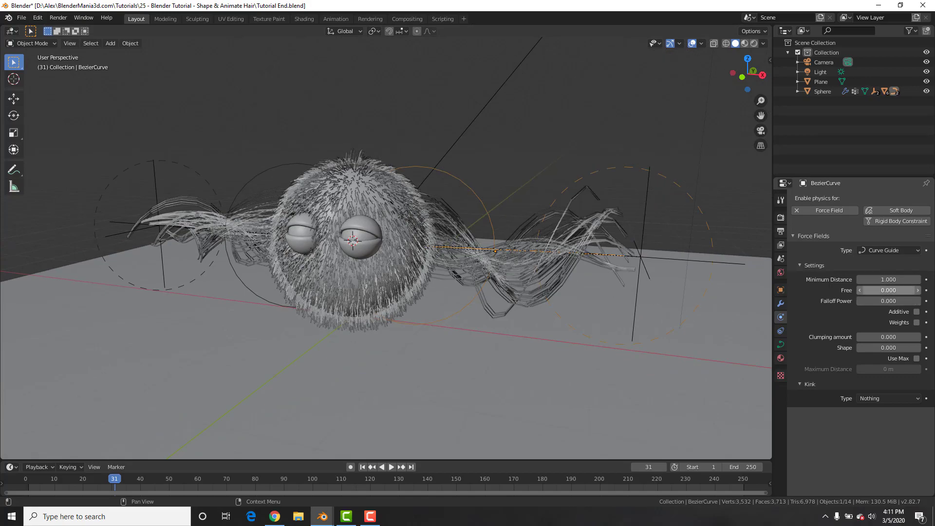
Move the arm-tip guide Empty slightly outward, then reselect the guide curve and Empty
click(646, 231)
key(g)
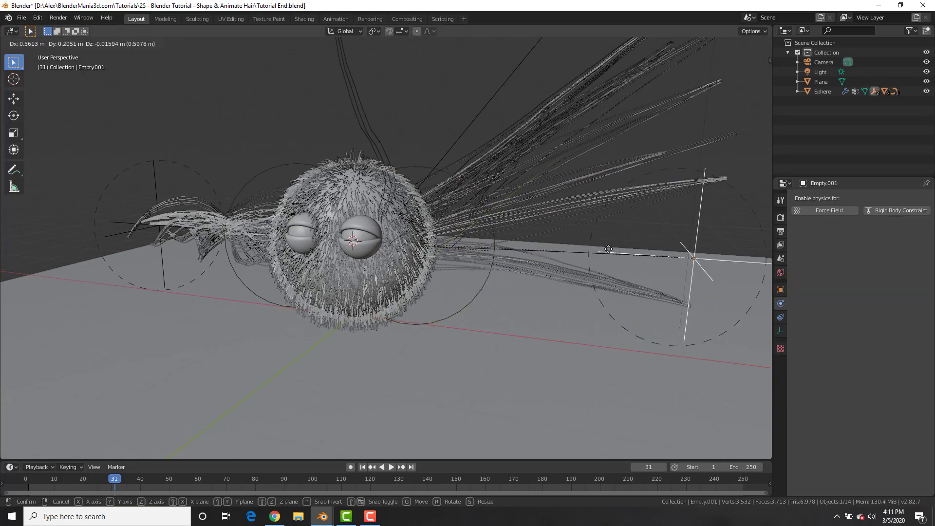
click(657, 233)
click(540, 250)
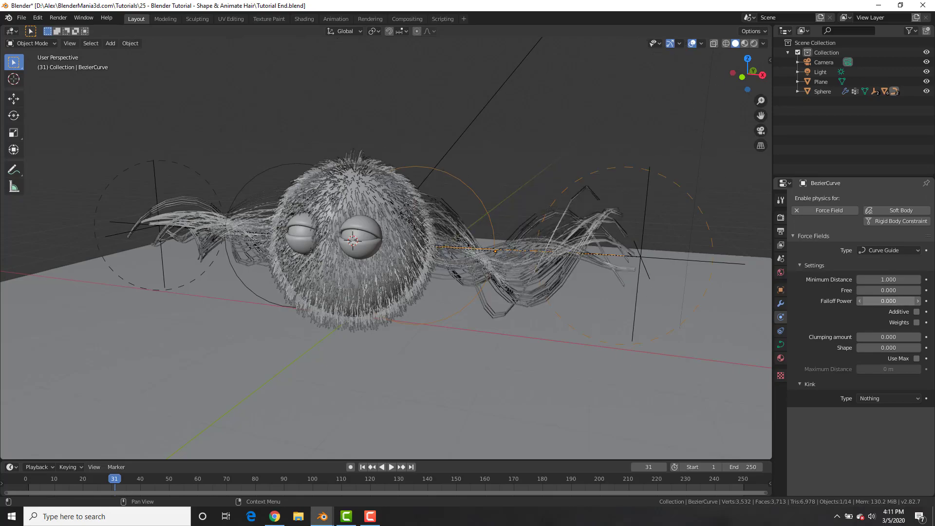
click(657, 211)
middle_drag(657, 211, 654, 193)
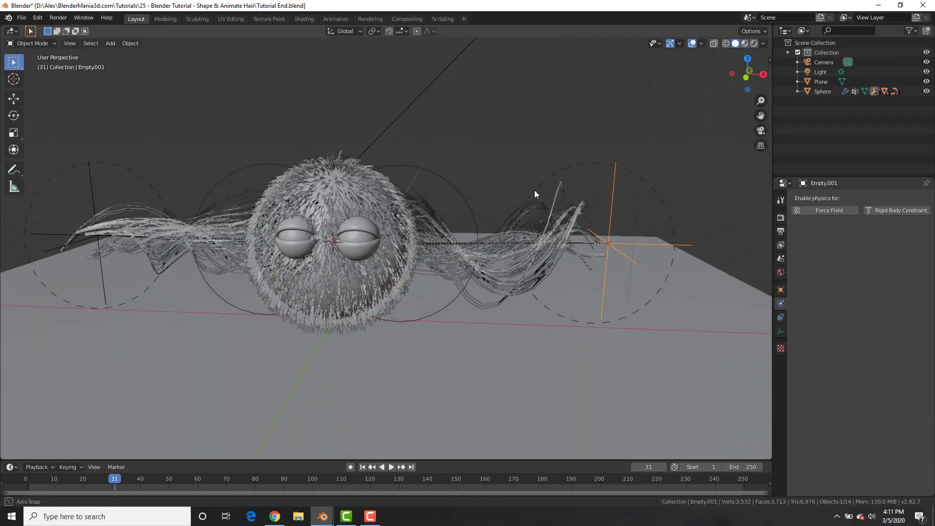